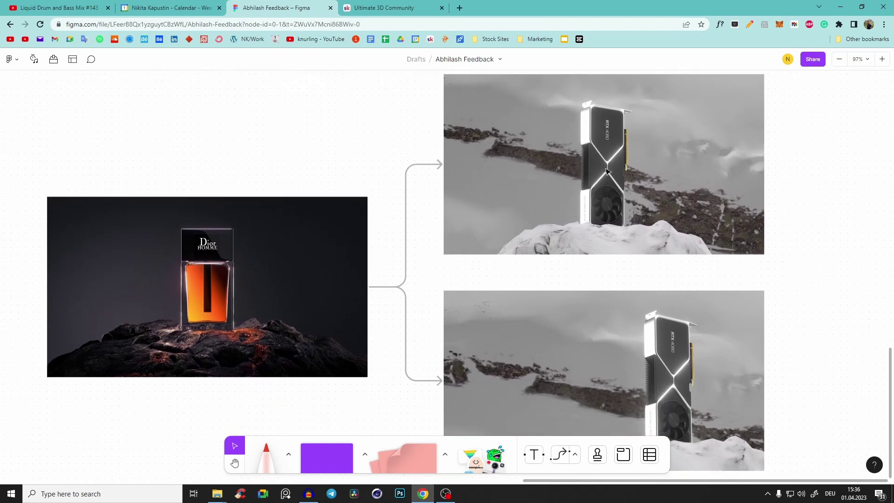
Compare the upper RTX 4080 render with the iPhone case renders above it and inspect the graphics card up close
middle_drag(542, 258, 489, 380)
ctrl+scroll(480, 375, down, 3)
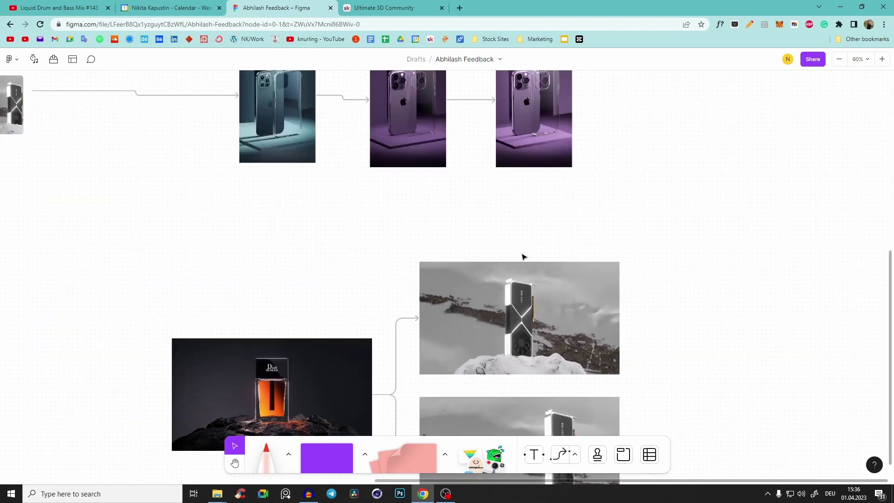
middle_drag(542, 171, 516, 217)
ctrl+scroll(511, 163, up, 1)
middle_drag(506, 175, 526, 237)
scroll(526, 237, down, 2)
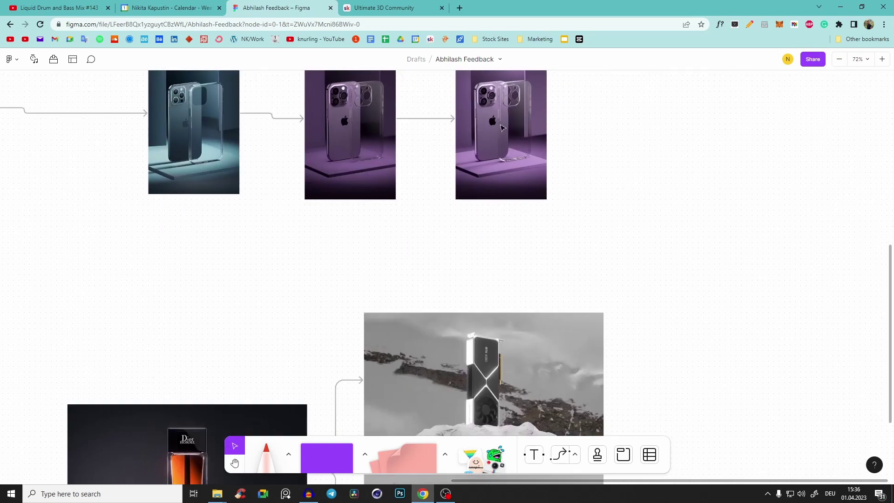
ctrl+scroll(495, 286, down, 3)
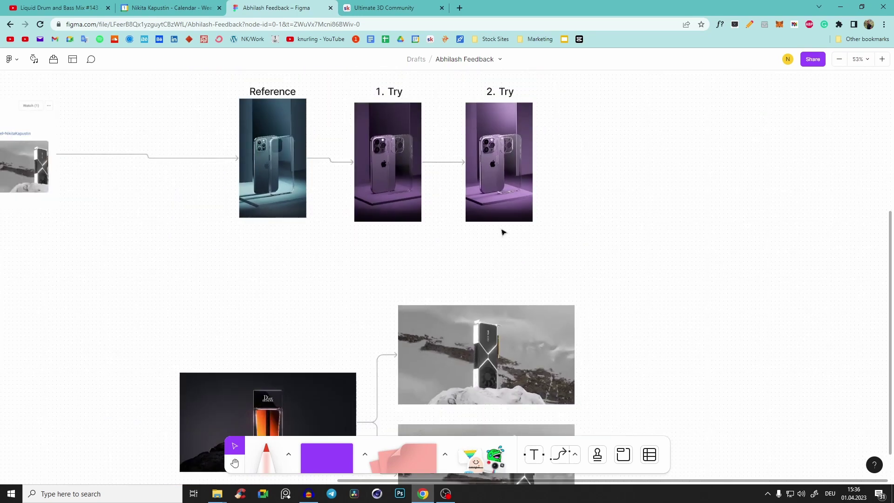
ctrl+scroll(510, 384, up, 5)
scroll(493, 327, down, 2)
ctrl+scroll(478, 284, up, 1)
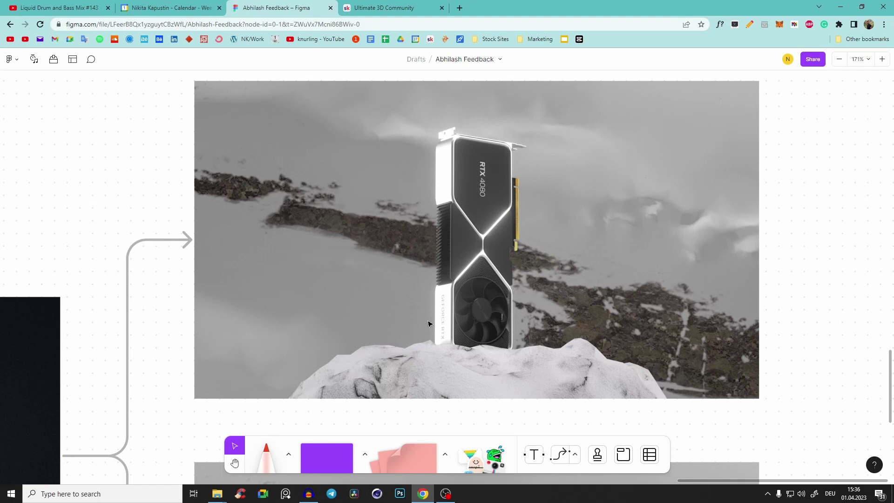
middle_drag(433, 340, 445, 354)
mouse_move(511, 107)
middle_down()
mouse_move(511, 180)
mouse_move(496, 99)
middle_up()
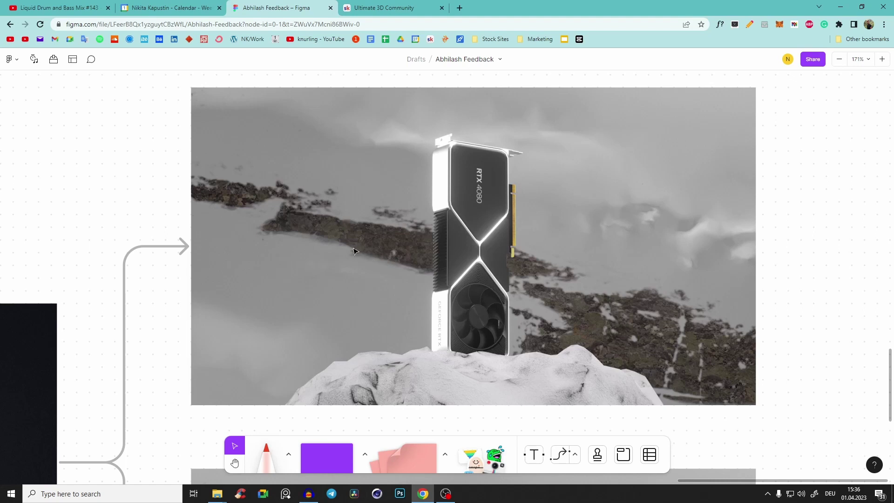
Examine the upper RTX 4080 render against the purple iPhone renders and the Dior Homme perfume reference
scroll(462, 190, up, 4)
scroll(484, 210, down, 2)
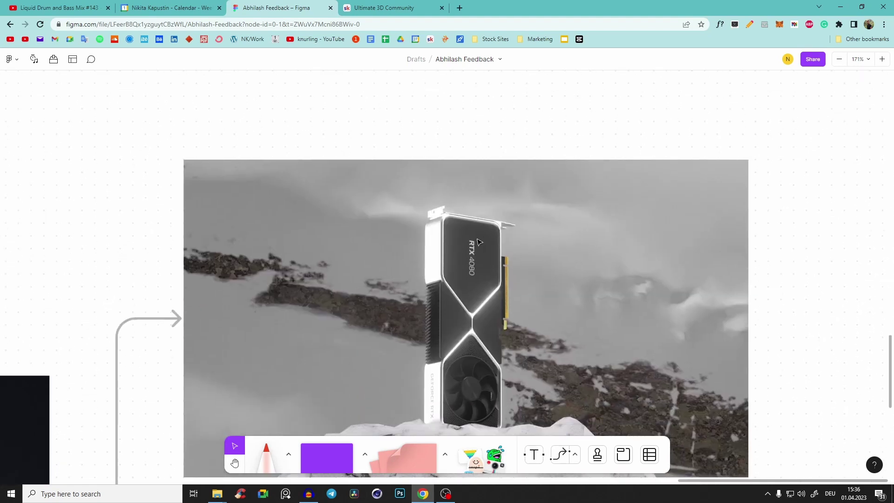
scroll(503, 253, up, 10)
scroll(523, 303, right, 1)
scroll(468, 233, down, 15)
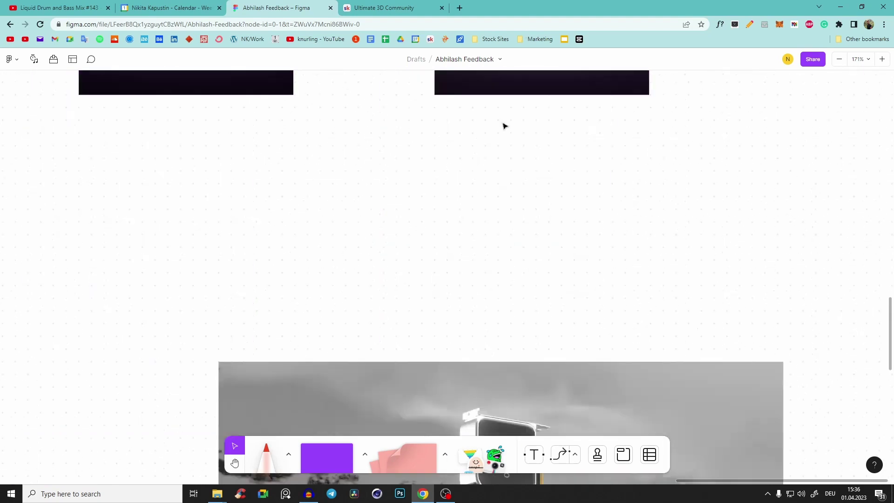
scroll(497, 146, left, 1)
ctrl+scroll(508, 186, down, 3)
scroll(509, 186, left, 2)
scroll(508, 186, up, 2)
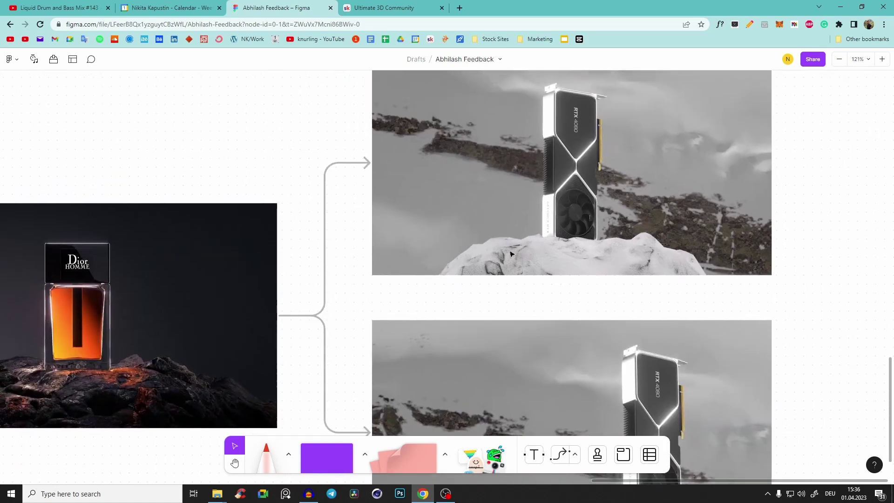
scroll(535, 196, left, 3)
scroll(448, 296, left, 3)
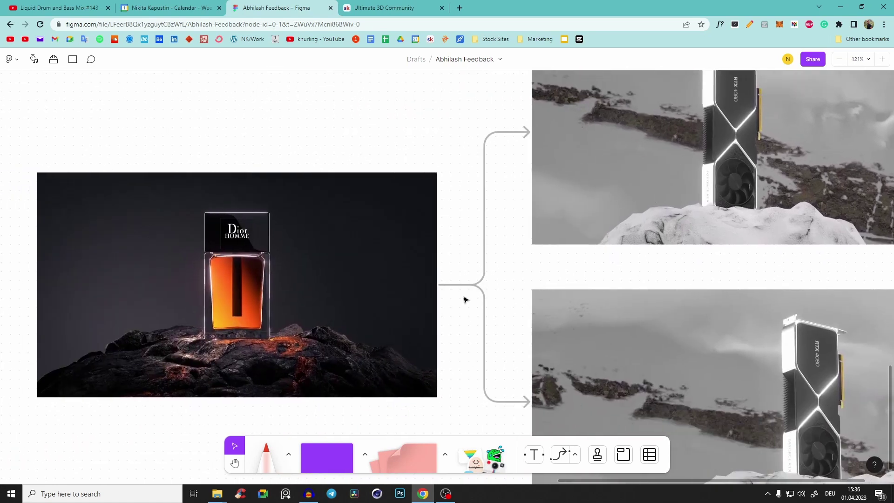
Review the Coaching Start 2 Weeks ago and Feedback sections, and return to the Dior perfume reference
ctrl+scroll(443, 293, down, 10)
scroll(559, 312, left, 10)
scroll(545, 280, up, 3)
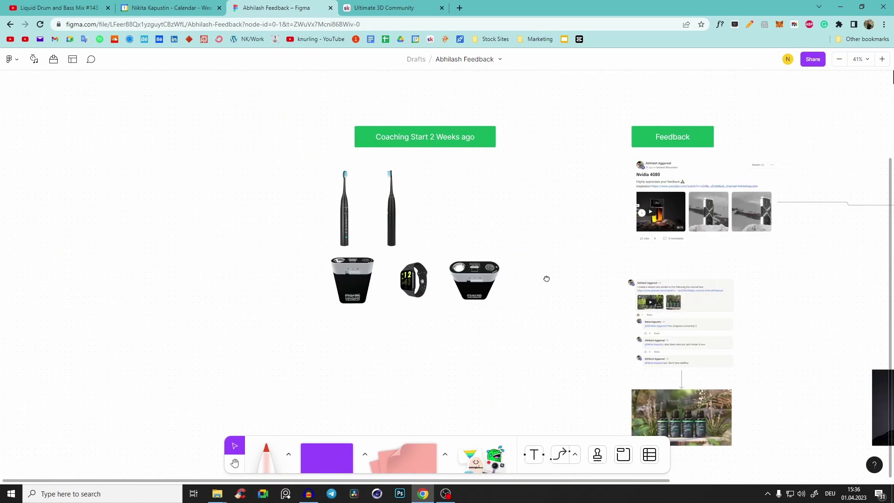
ctrl+scroll(435, 262, up, 8)
ctrl+scroll(413, 315, down, 8)
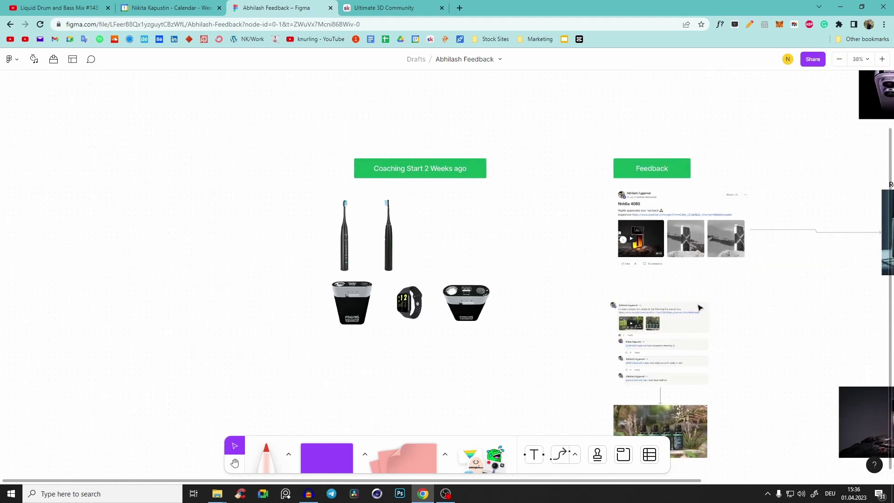
scroll(512, 232, right, 10)
ctrl+scroll(597, 152, up, 8)
ctrl+scroll(597, 153, up, 4)
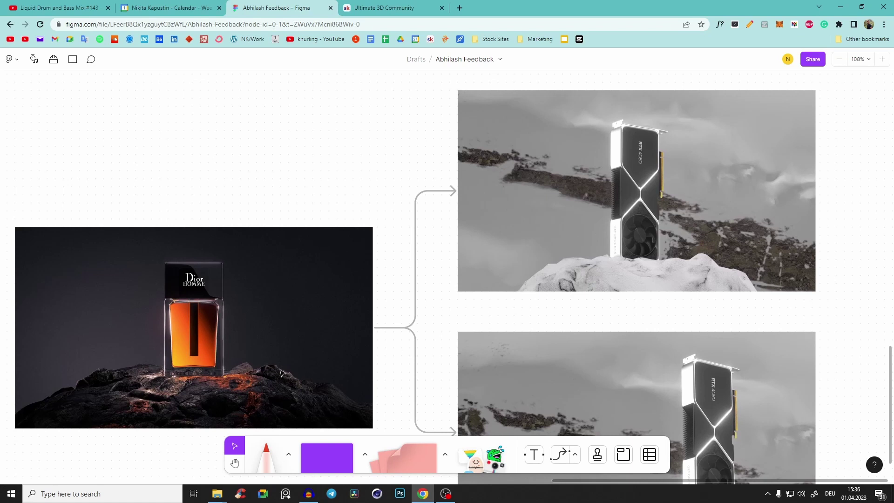
Study the dark lighting of the Dior perfume reference beside the two RTX 4080 renders and the iPhone tries
scroll(324, 303, down, 1)
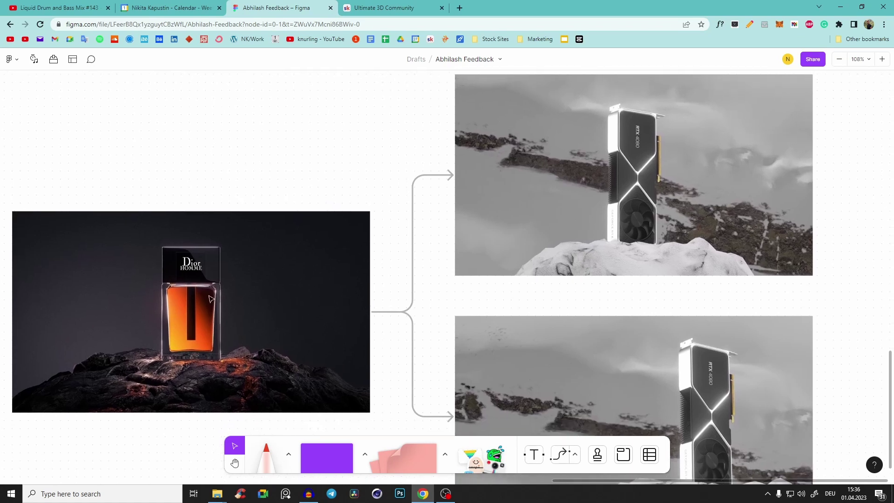
scroll(150, 222, up, 15)
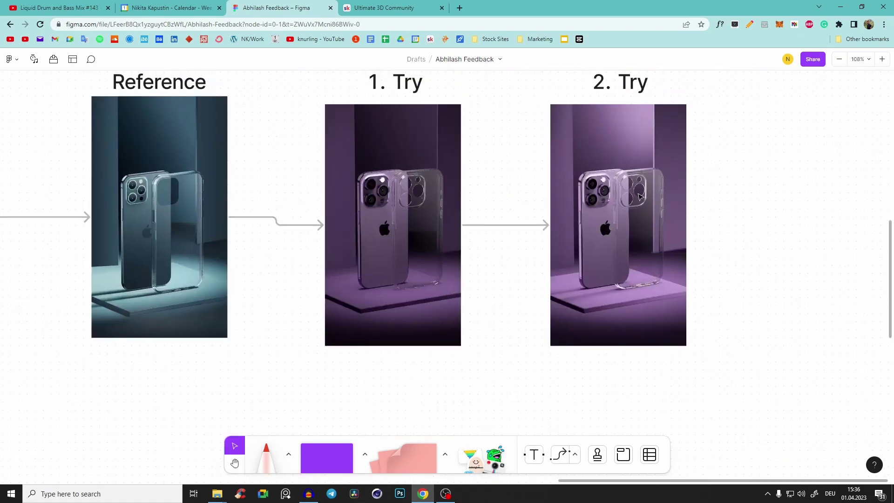
scroll(614, 204, down, 15)
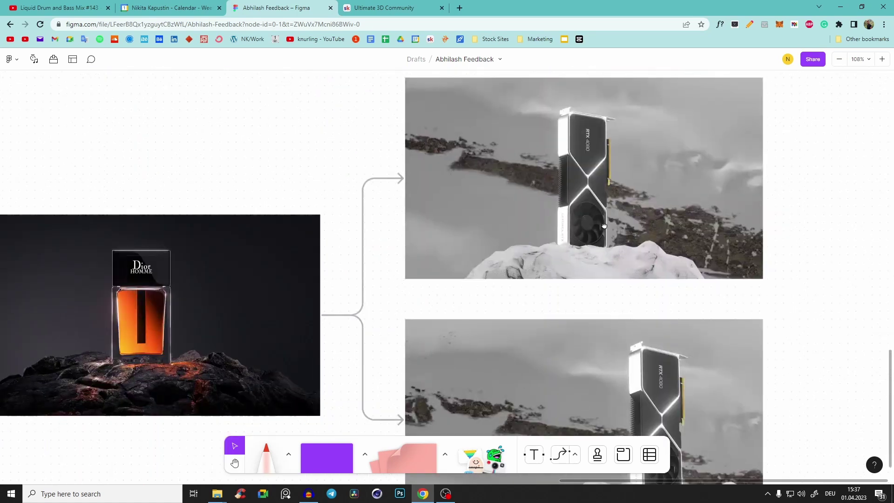
scroll(210, 303, left, 3)
scroll(210, 303, down, 1)
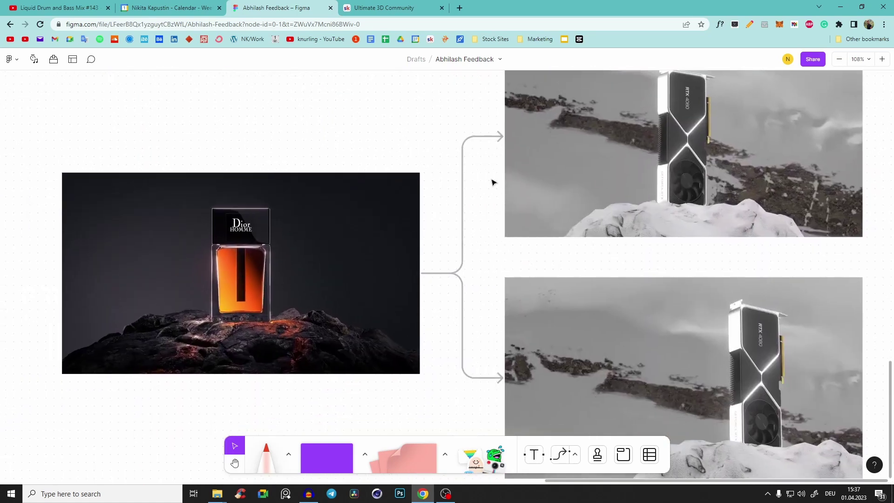
middle_drag(192, 238, 307, 223)
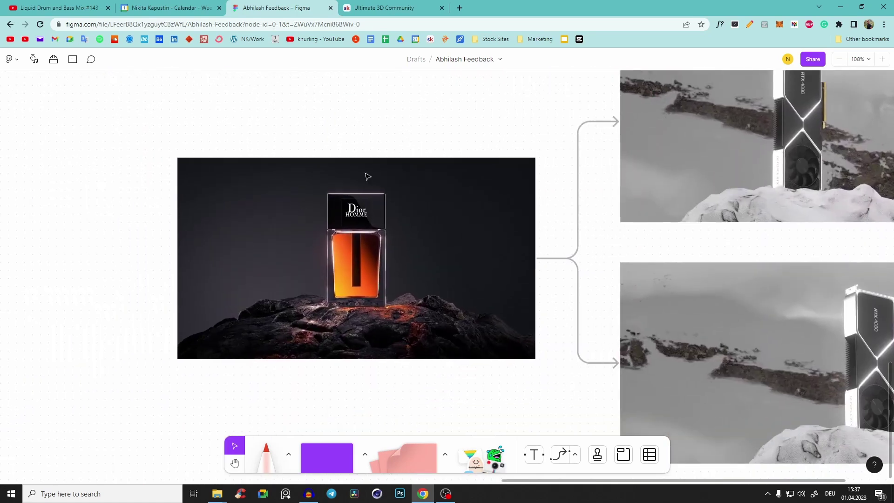
ctrl+scroll(379, 287, down, 8)
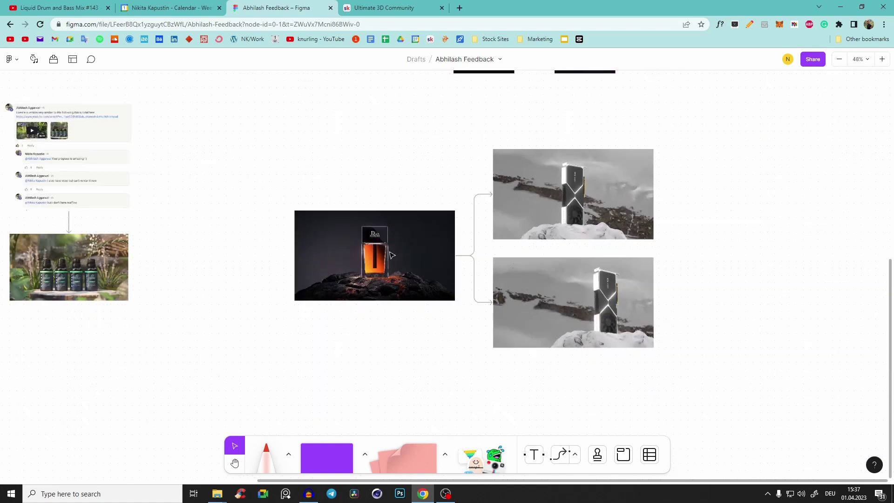
scroll(370, 204, left, 3)
scroll(305, 260, right, 3)
ctrl+scroll(347, 292, up, 9)
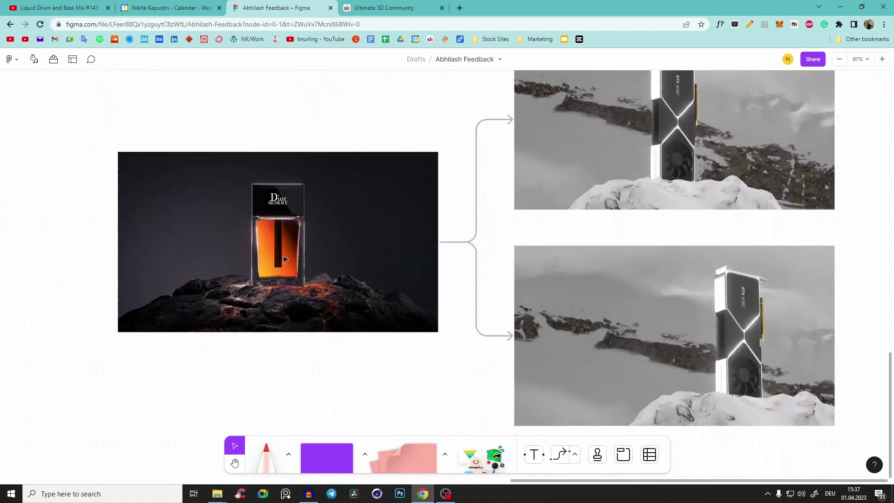
View the two purple phone renders in the iPhone Product Masterclass section
ctrl+scroll(347, 292, down, 8)
scroll(415, 247, right, 6)
scroll(414, 247, up, 3)
ctrl+scroll(289, 299, up, 5)
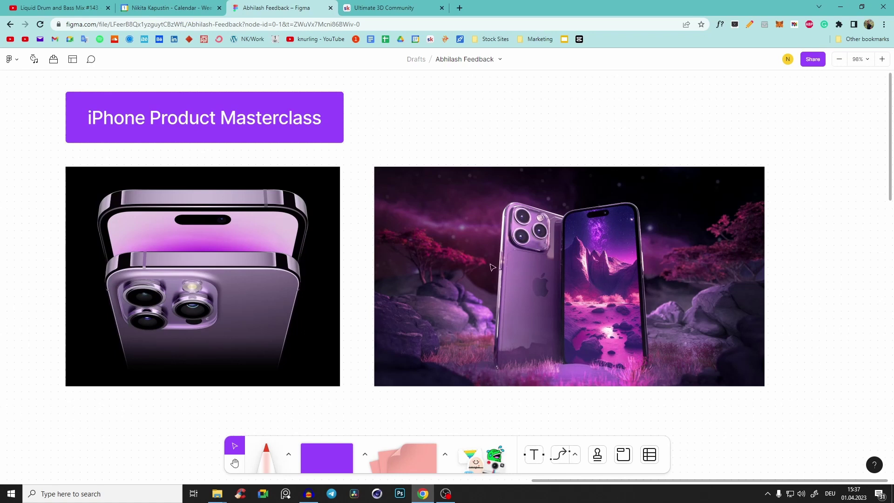
ctrl+scroll(331, 252, down, 2)
ctrl+scroll(407, 349, down, 4)
scroll(436, 286, down, 5)
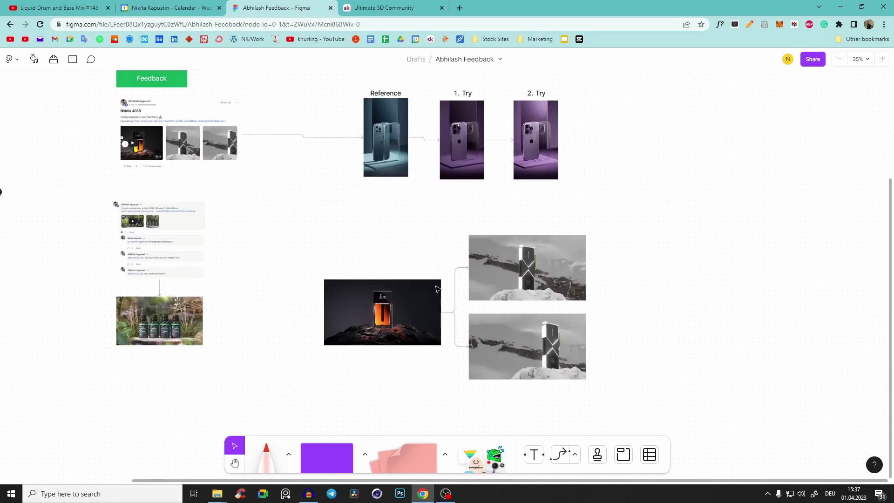
Compare the Dior perfume reference side by side with both RTX 4080 snow renders
ctrl+scroll(436, 286, up, 5)
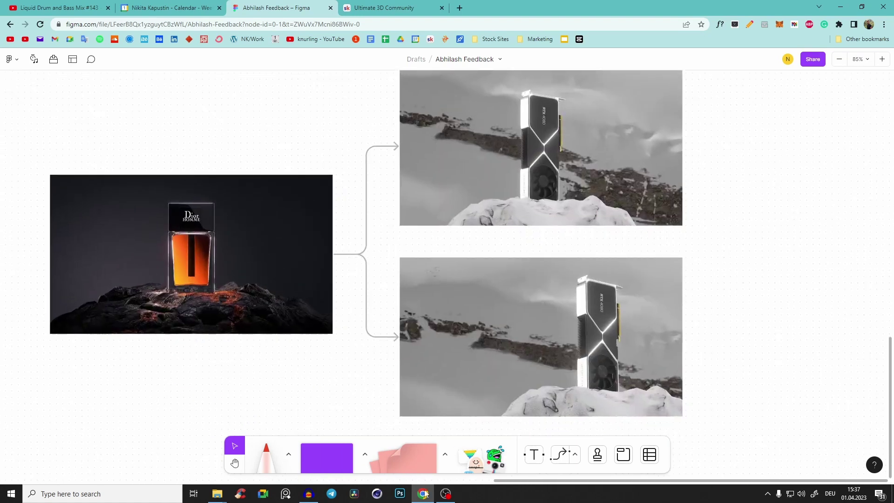
middle_drag(464, 194, 522, 187)
middle_drag(462, 247, 411, 236)
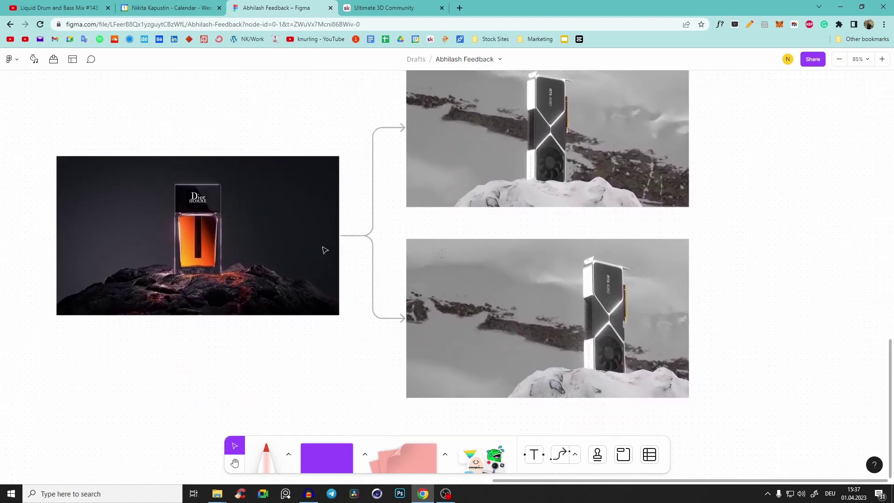
scroll(431, 234, up, 2)
scroll(431, 234, left, 1)
scroll(409, 207, down, 1)
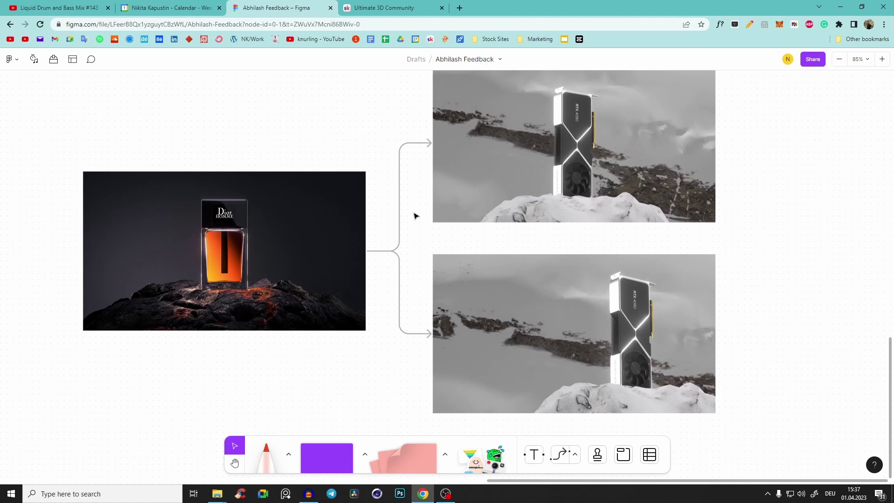
scroll(416, 216, up, 2)
ctrl+scroll(359, 304, up, 5)
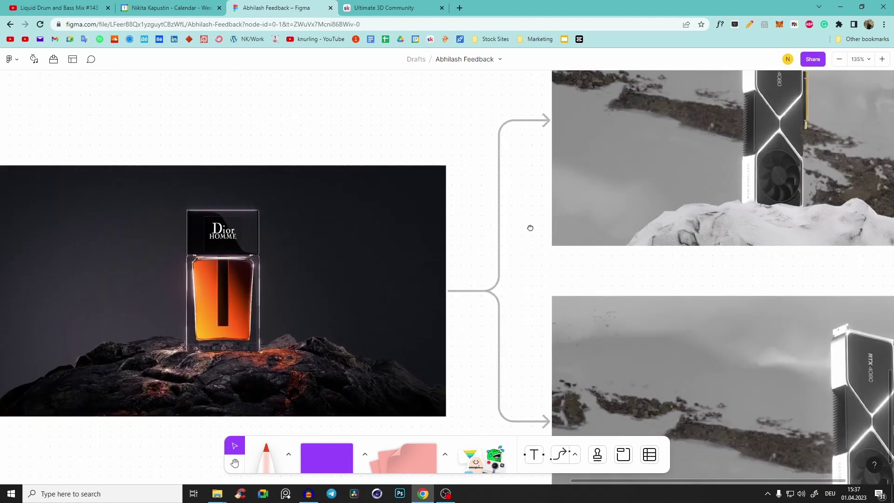
Move the lower RTX 4080 render further down and place the upper one level with the Dior reference image
ctrl+scroll(531, 227, down, 6)
drag(731, 360, 459, 236)
drag(554, 272, 578, 376)
click(773, 148)
click(554, 153)
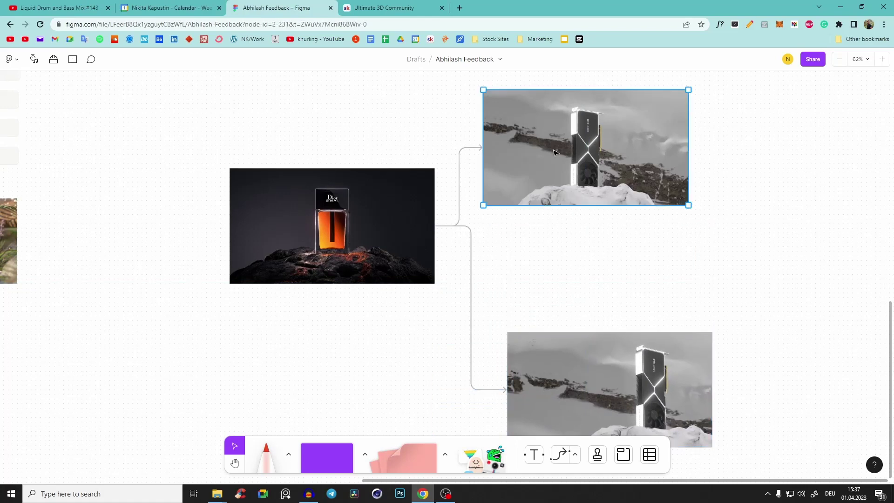
drag(554, 152, 522, 228)
Try a red marker stroke on the white side edge of the upper RTX 4080 card, and undo it
ctrl+scroll(445, 213, up, 7)
middle_drag(786, 312, 532, 255)
ctrl+scroll(571, 237, up, 1)
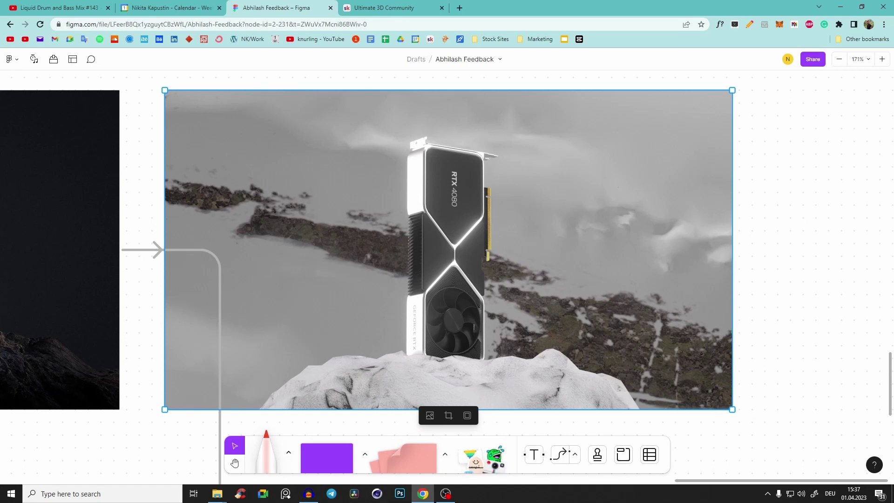
click(266, 453)
mouse_move(406, 161)
mouse_down()
mouse_move(443, 168)
mouse_move(426, 210)
mouse_up()
key(ctrl+z)
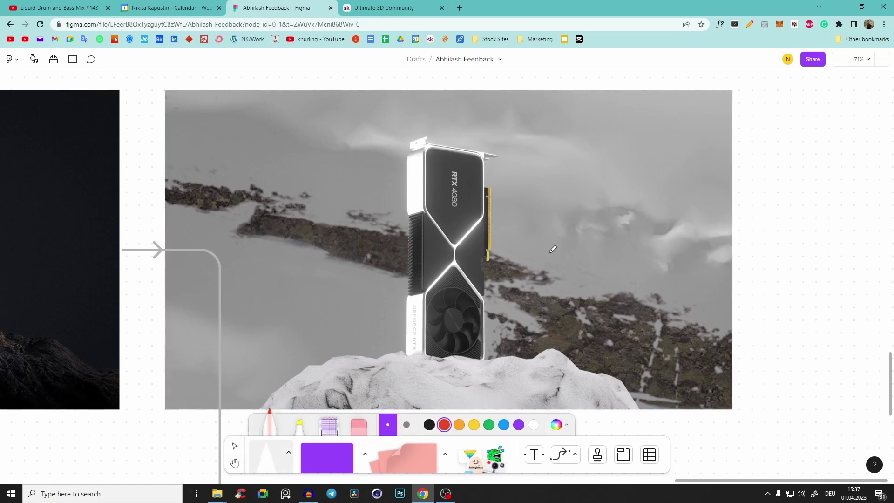
Sketch red marker strokes toward the phone's side edge in the teal iPhone reference image, and undo them
middle_drag(457, 191, 419, 228)
scroll(550, 252, up, 15)
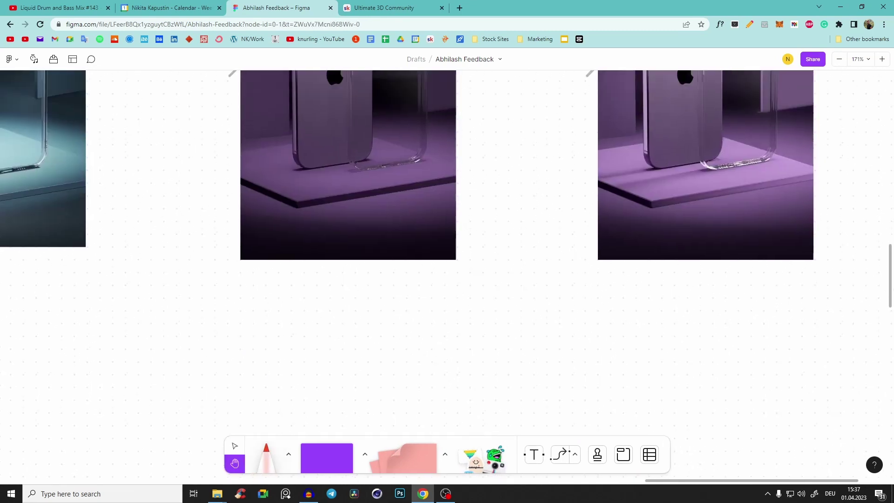
scroll(549, 252, down, 3)
scroll(549, 253, left, 6)
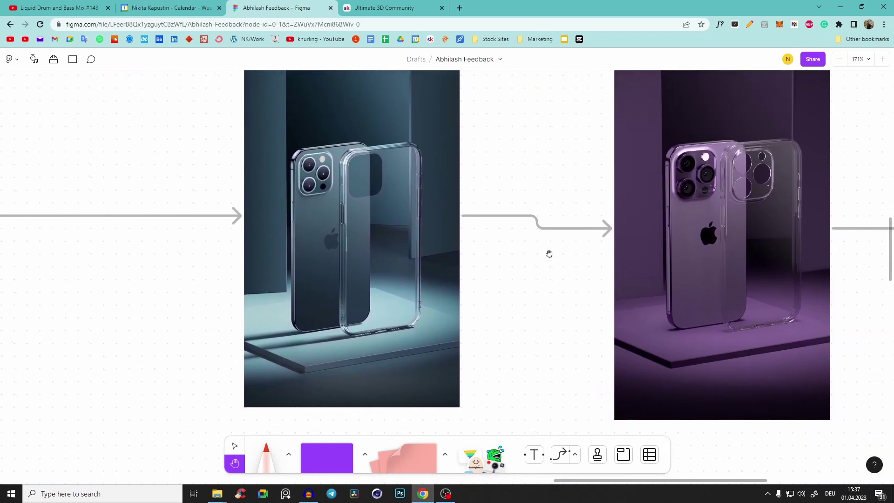
key(m)
drag(278, 100, 291, 151)
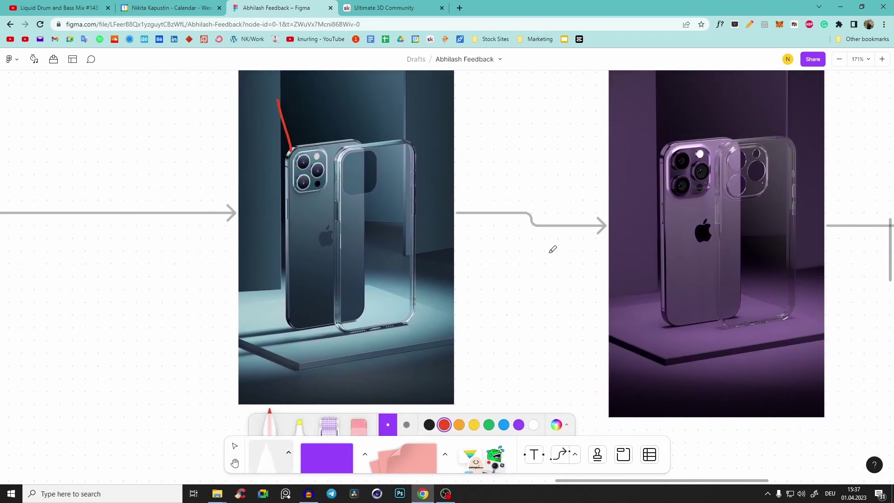
mouse_move(245, 258)
mouse_down()
mouse_move(274, 213)
mouse_move(286, 216)
mouse_up()
key(ctrl+z)
key(ctrl+z)
key(ctrl+z)
key(ctrl+z)
key(ctrl+z)
key(h)
Sketch red marker strokes along the phone's side edge in the 2. Try iPhone render, and undo them
scroll(550, 251, right, 10)
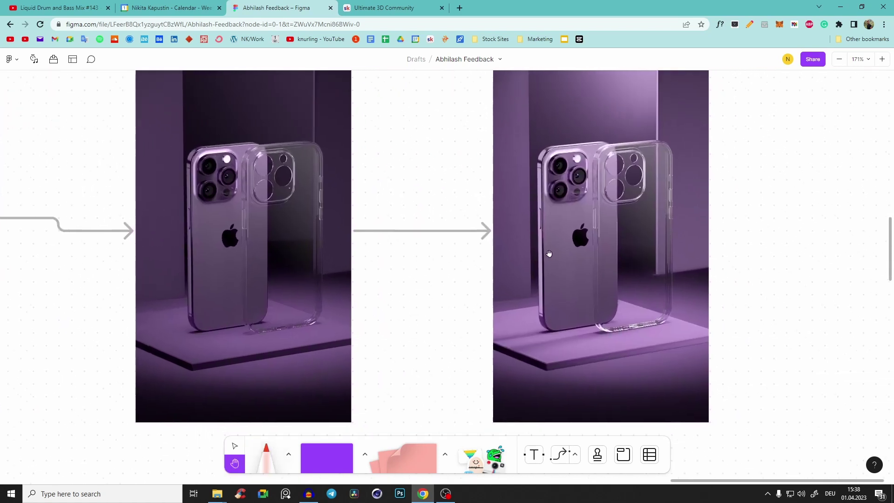
key(m)
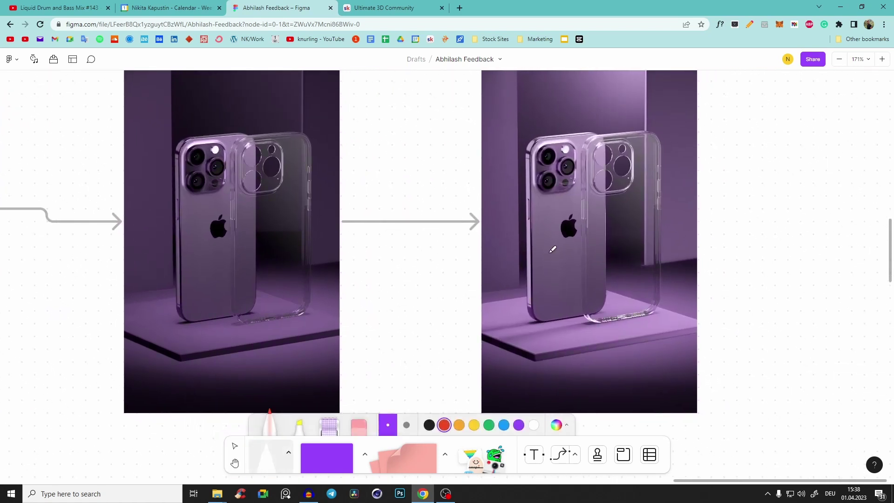
key(ctrl+z)
mouse_move(530, 297)
mouse_down()
mouse_move(528, 184)
mouse_move(531, 292)
mouse_move(537, 284)
mouse_up()
key(ctrl+z)
key(ctrl+z)
key(ctrl+z)
key(h)
Draw a short slanted and a long vertical red stroke over the upper RTX 4080 card's white side, and undo both
mouse_move(654, 434)
mouse_down()
mouse_move(549, 254)
mouse_move(569, 158)
mouse_move(630, 198)
mouse_up()
mouse_move(460, 253)
mouse_down()
mouse_move(618, 239)
mouse_move(658, 208)
mouse_move(537, 258)
mouse_move(551, 244)
mouse_up()
key(m)
drag(397, 155, 433, 192)
drag(427, 138, 431, 378)
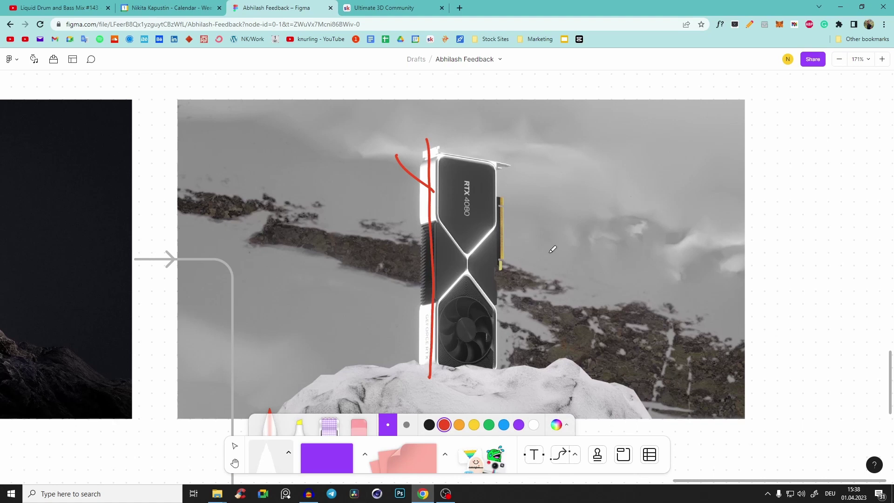
key(ctrl+z)
key(ctrl+z)
Draw a slanted red marker stroke up to the white side of the upper RTX 4080 card, and undo it
drag(387, 225, 430, 189)
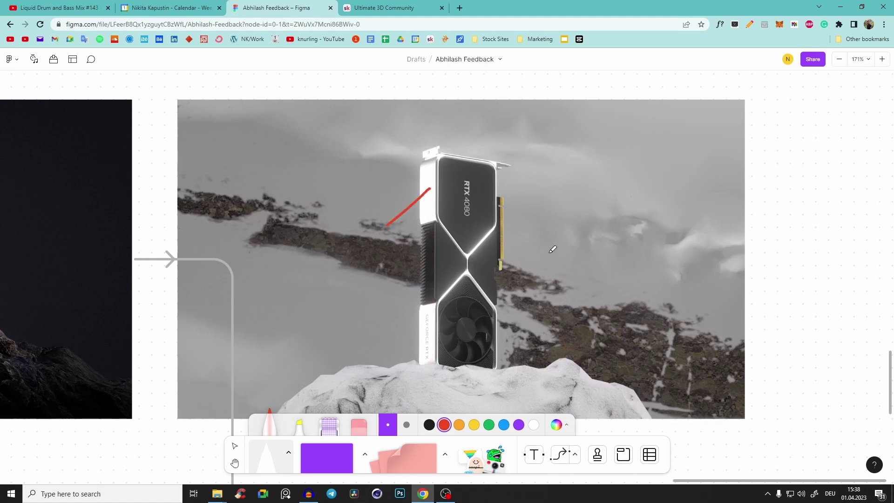
key(ctrl+z)
key(ctrl+z)
scroll(553, 249, left, 3)
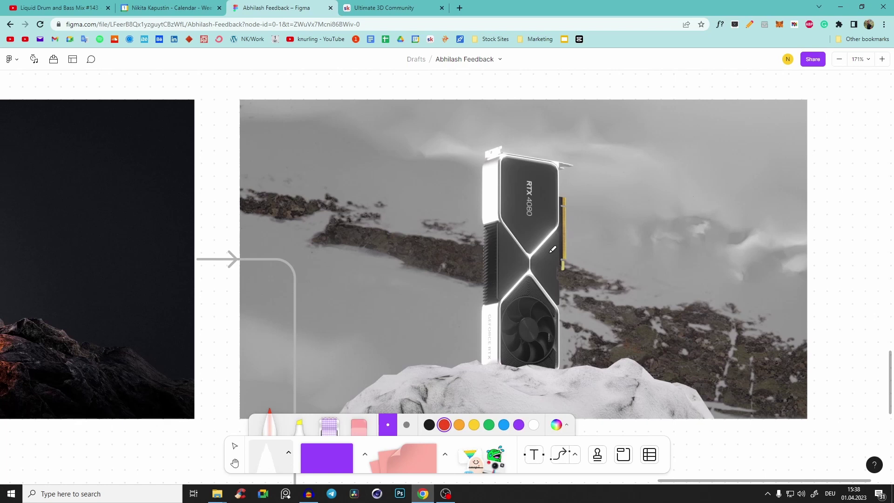
key(h)
scroll(549, 253, up, 1)
scroll(549, 253, right, 1)
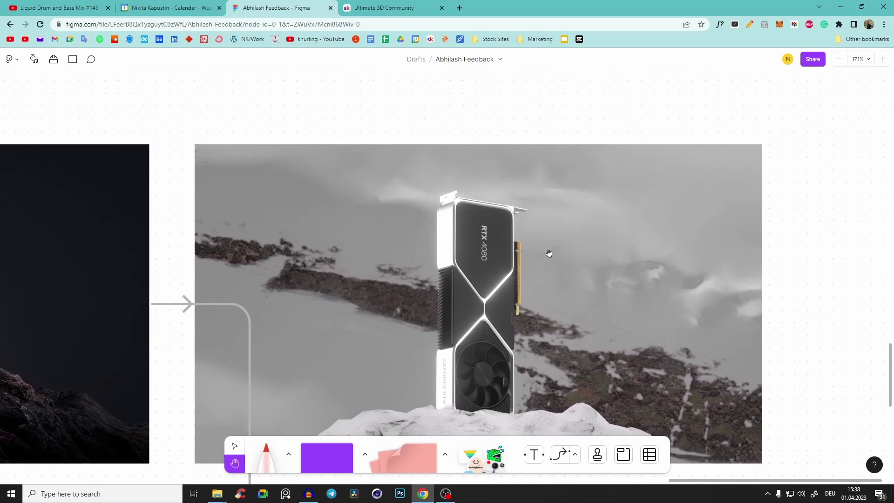
scroll(550, 254, down, 2)
scroll(550, 252, up, 3)
scroll(550, 251, down, 2)
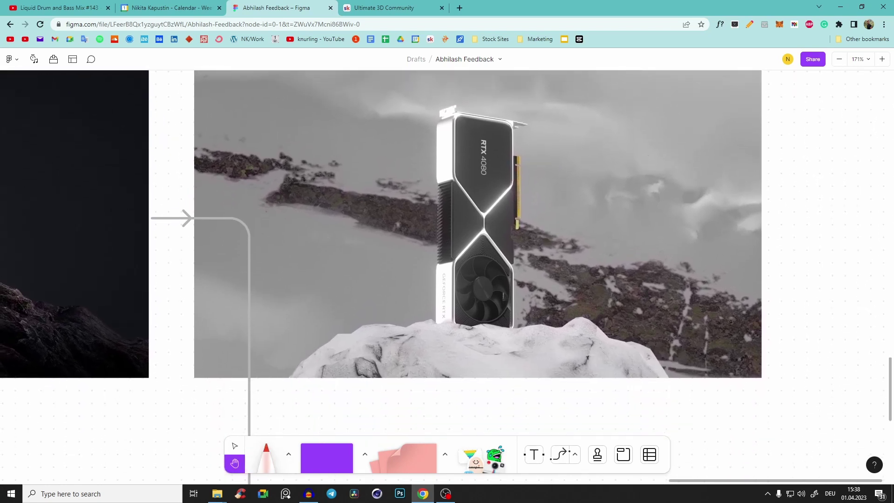
key(m)
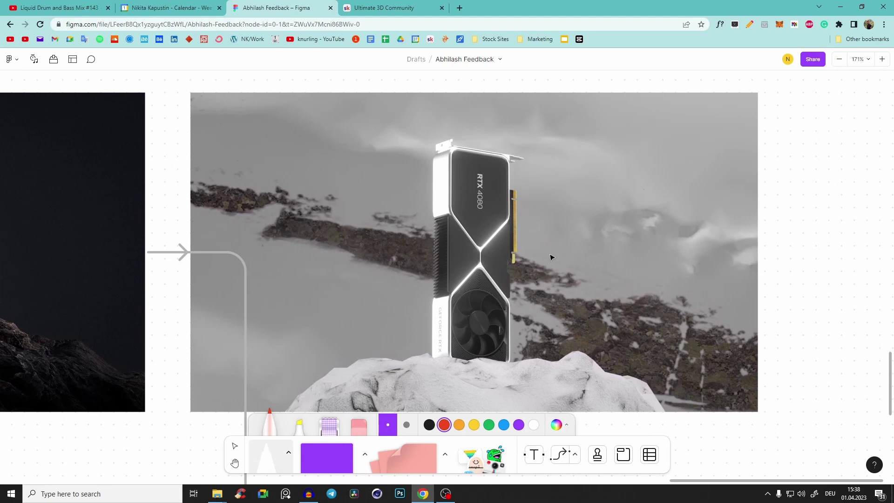
key(h)
scroll(551, 257, right, 2)
key(m)
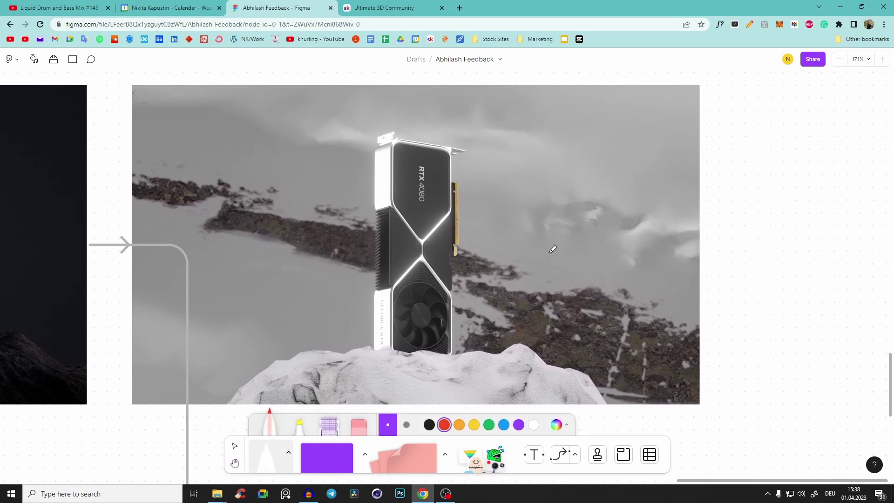
Sketch red marker strokes around the white frame lines on the RTX 4080 card's front, and undo them
mouse_move(451, 196)
mouse_down()
mouse_move(415, 236)
mouse_move(428, 200)
mouse_up()
key(ctrl+z)
drag(412, 252, 401, 260)
key(ctrl+z)
mouse_move(446, 190)
mouse_down()
mouse_move(415, 237)
mouse_move(434, 195)
mouse_move(454, 207)
mouse_up()
key(ctrl+z)
key(ctrl+z)
Try a short red marker stroke by the upper diagonal frame line of the RTX 4080 card, and undo it
mouse_move(314, 225)
middle_down()
mouse_move(550, 254)
mouse_move(541, 240)
mouse_move(562, 214)
mouse_move(632, 219)
mouse_move(468, 219)
middle_up()
scroll(549, 253, right, 6)
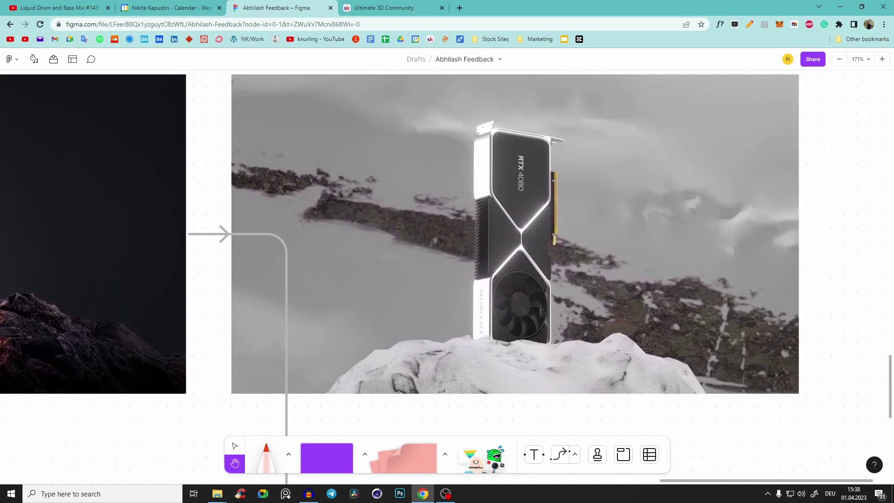
scroll(550, 253, left, 2)
scroll(550, 253, up, 1)
key(m)
mouse_move(475, 213)
mouse_down()
mouse_move(482, 247)
mouse_move(465, 206)
mouse_move(480, 234)
mouse_move(464, 263)
mouse_move(463, 212)
mouse_up()
key(ctrl+z)
key(ctrl+z)
key(ctrl+z)
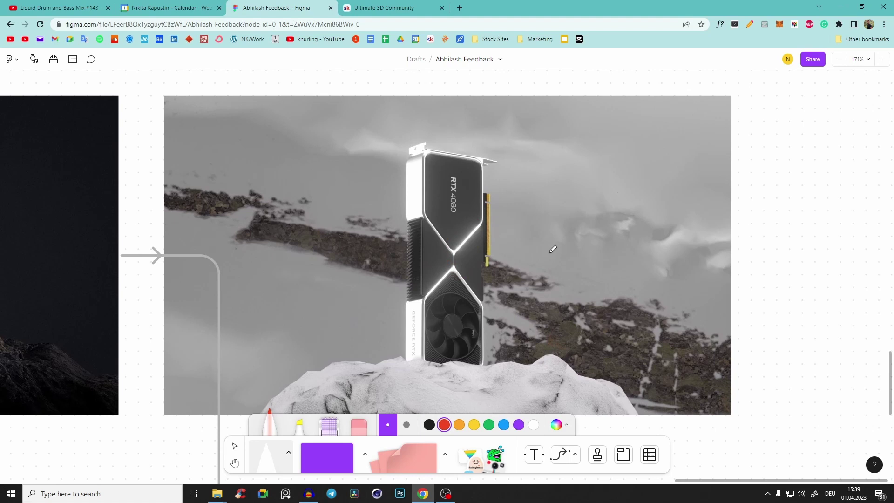
Draw a red marker stroke toward the left edge of the Dior Homme bottle in the reference image, and undo it
key(space)
mouse_move(550, 252)
mouse_down()
mouse_move(796, 358)
mouse_move(885, 277)
mouse_up()
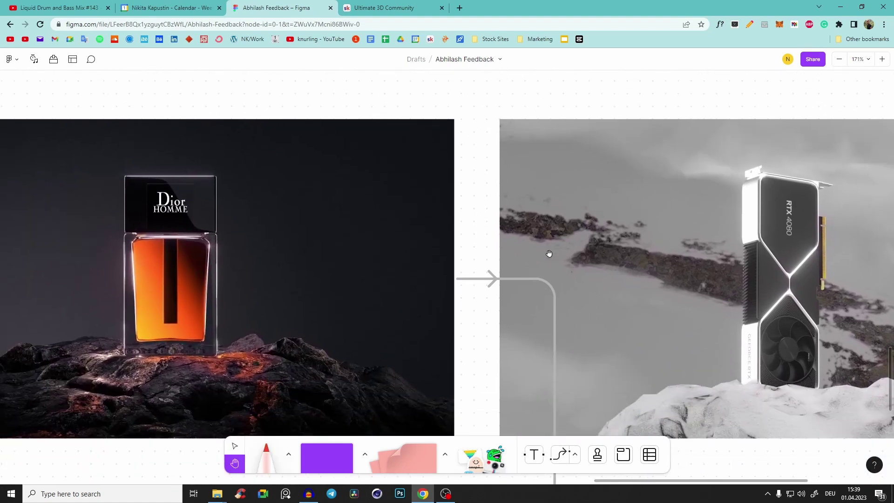
scroll(549, 254, down, 2)
key(m)
drag(132, 154, 168, 189)
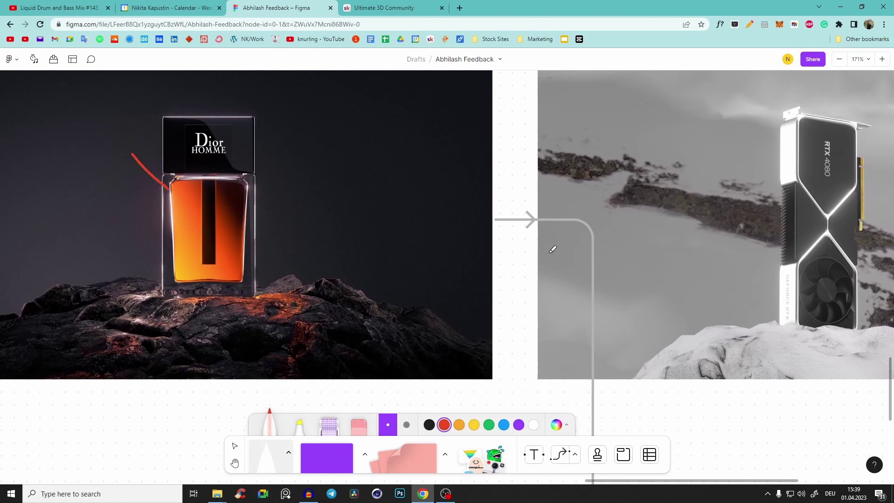
key(ctrl+z)
Circle the glowing upper diagonal of the RTX 4080 card in red with a pointer stroke, and undo both
key(h)
scroll(551, 252, right, 5)
scroll(550, 253, up, 1)
scroll(549, 254, down, 2)
scroll(550, 253, right, 3)
key(m)
mouse_move(541, 172)
mouse_down()
mouse_move(506, 186)
mouse_move(532, 191)
mouse_move(574, 161)
mouse_up()
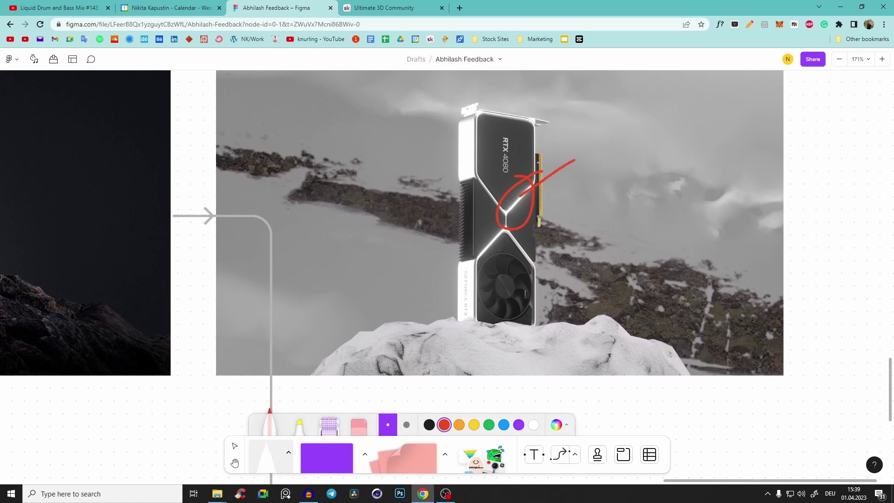
key(ctrl+z)
key(ctrl+z)
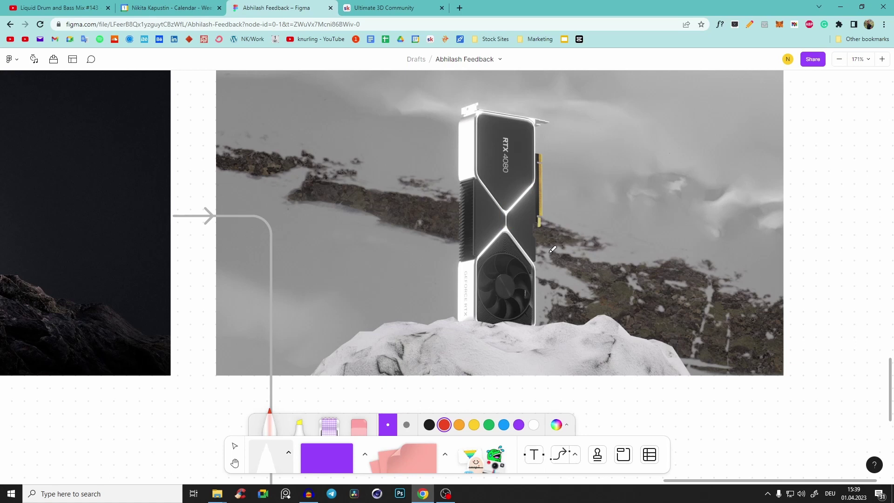
Circle the upper-right and lower-left glowing diagonals of the RTX 4080 card in red, and undo both circles
drag(531, 175, 536, 177)
drag(505, 223, 505, 231)
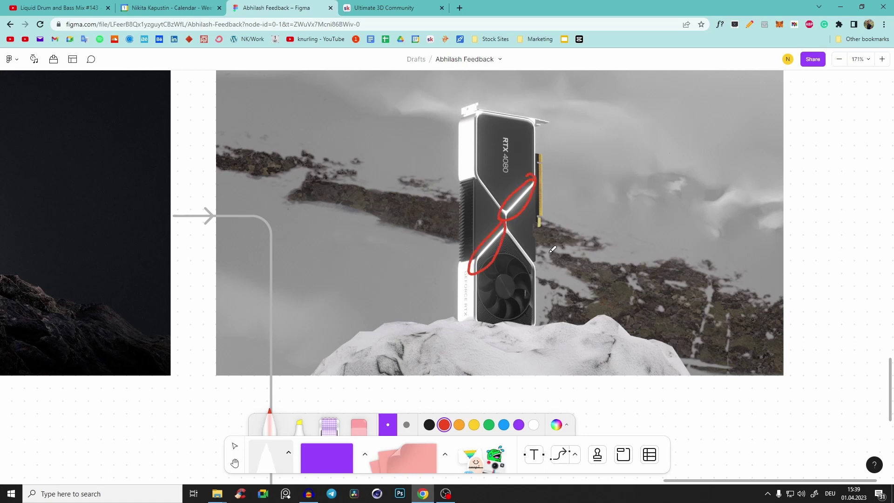
key(ctrl+z)
key(ctrl+z)
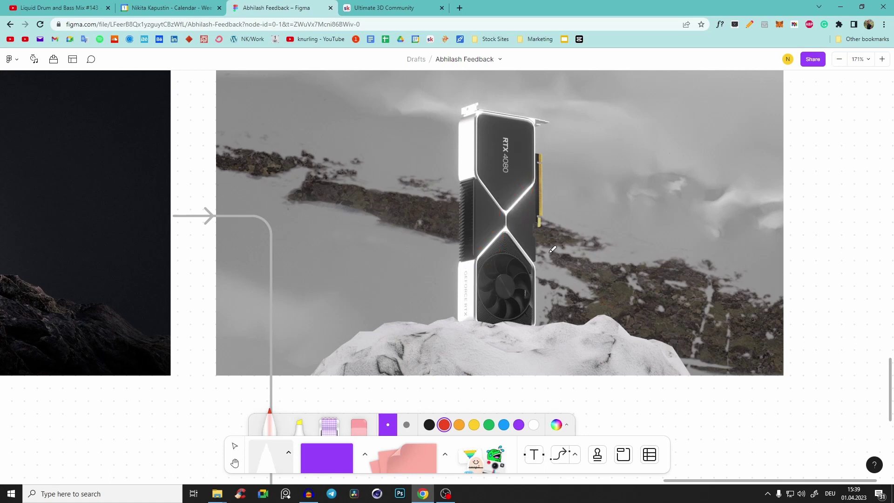
Trace the white frame around the RTX 4080 card's upper face plate with red strokes, and undo the tracing
mouse_move(516, 200)
mouse_down()
mouse_move(539, 133)
mouse_move(487, 121)
mouse_up()
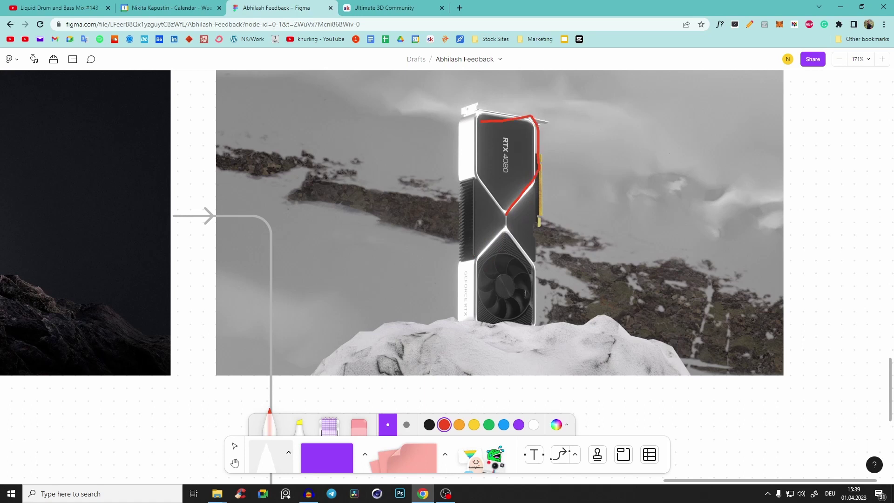
drag(472, 175, 507, 213)
key(ctrl+z)
Draw a red arrow at the orange-lit rock in the Dior reference and a stroke toward the render's snowy rock, and undo them
middle_drag(559, 161, 820, 140)
drag(324, 400, 259, 321)
mouse_move(243, 298)
mouse_down()
mouse_move(255, 371)
mouse_move(310, 307)
mouse_up()
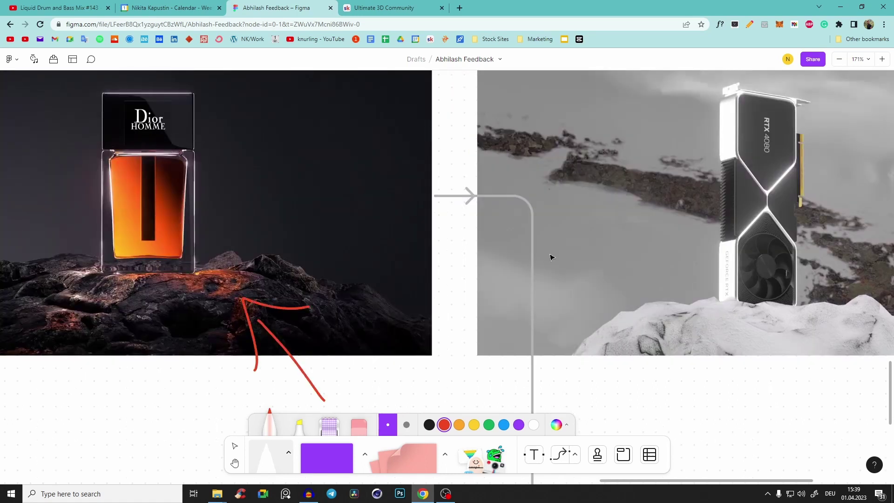
mouse_move(631, 395)
mouse_down()
mouse_move(682, 316)
mouse_move(691, 340)
mouse_up()
key(ctrl+z)
key(ctrl+z)
key(ctrl+z)
key(ctrl+z)
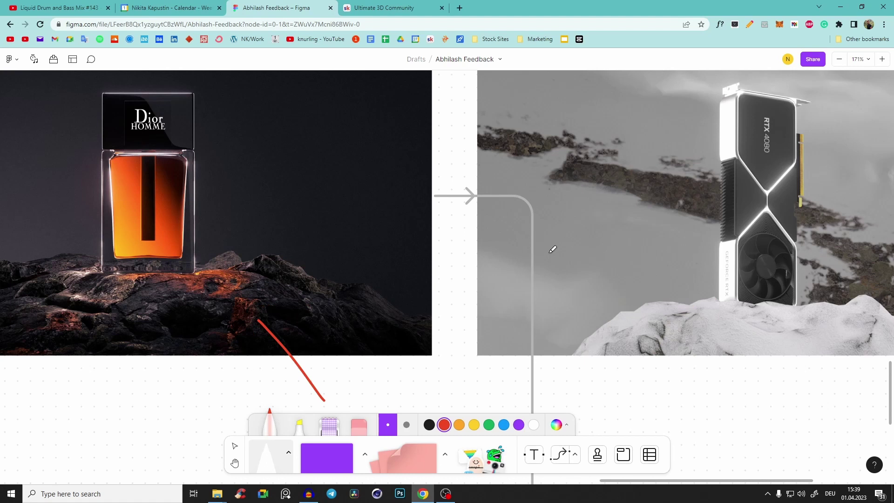
key(ctrl+z)
Sketch a red arrow at the snowy rock and a stroke beside the RTX 4080 card's base, and remove both
mouse_move(550, 252)
middle_down()
mouse_move(359, 177)
mouse_move(370, 239)
mouse_move(555, 353)
mouse_move(523, 271)
middle_up()
key(ctrl+shift+z)
key(ctrl+shift+z)
key(ctrl+shift+z)
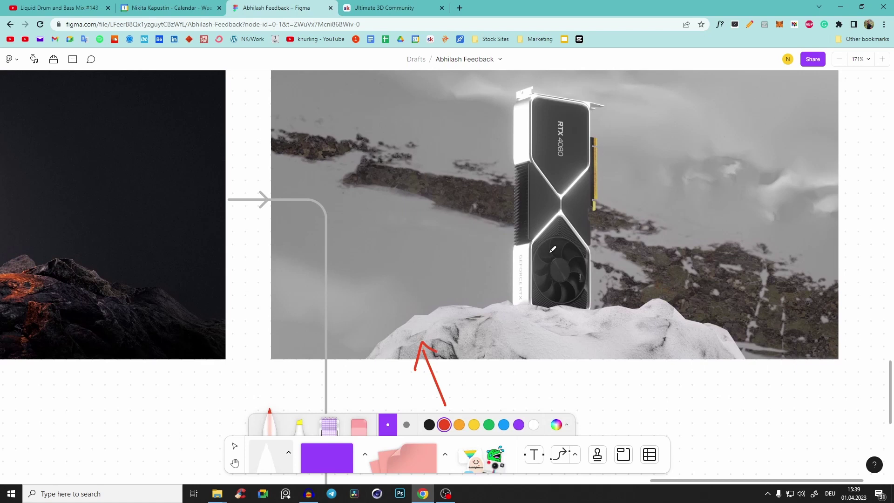
key(ctrl+shift+z)
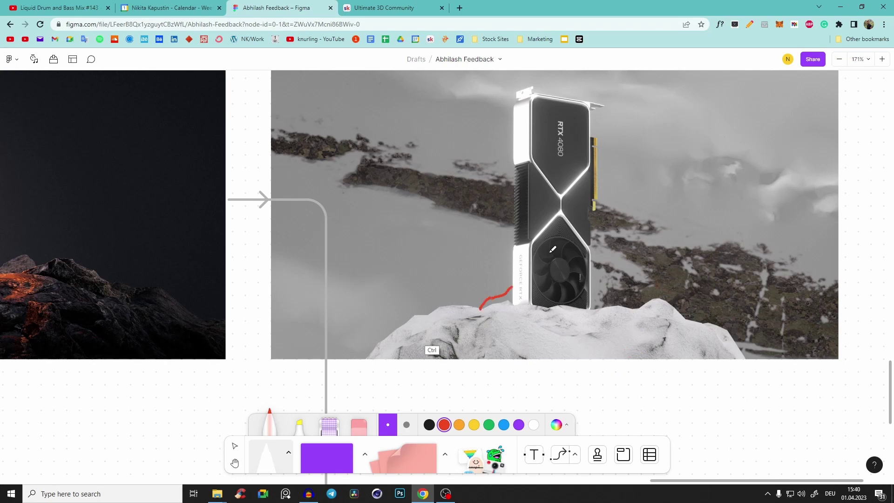
Draw red arrows and strokes pointing at the dark rocks in the Dior reference image, and undo them all
scroll(553, 249, left, 5)
scroll(553, 249, right, 3)
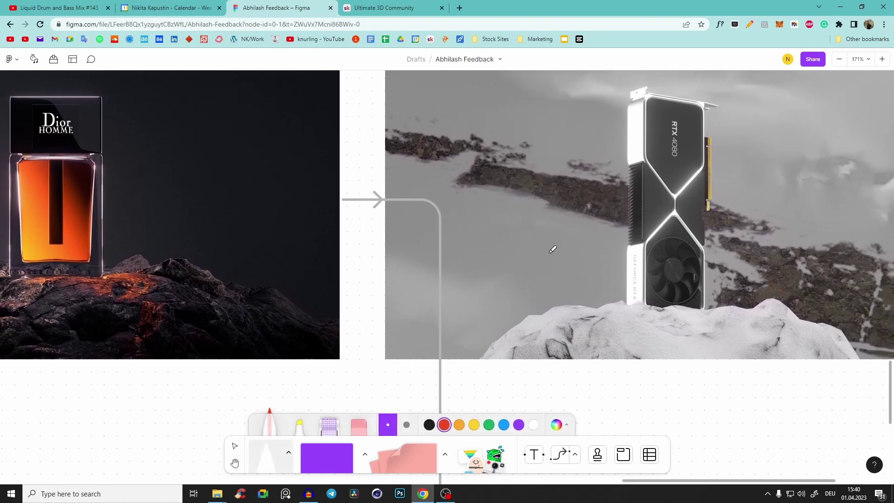
scroll(553, 249, left, 6)
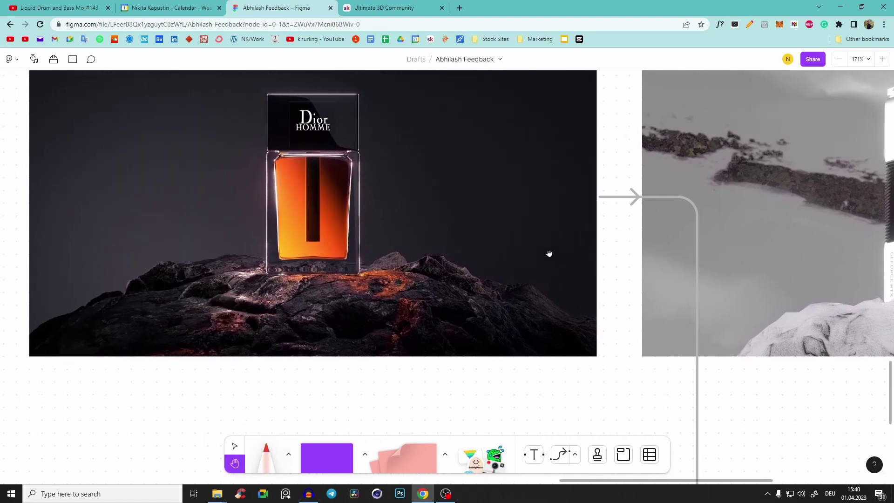
mouse_move(109, 234)
mouse_down()
mouse_move(168, 264)
mouse_move(176, 243)
mouse_up()
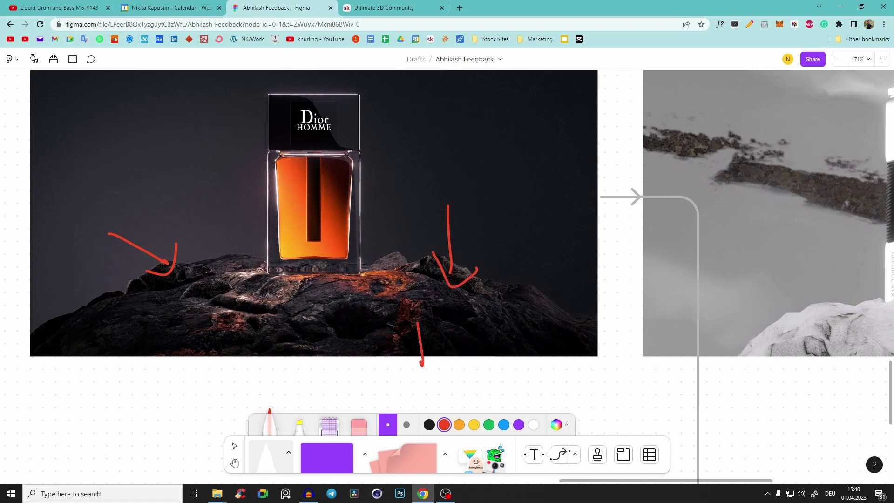
drag(175, 396, 216, 338)
key(ctrl+z)
drag(210, 397, 254, 348)
key(ctrl+z)
key(ctrl+z)
key(ctrl+z)
key(ctrl+z)
key(ctrl+z)
key(ctrl+z)
key(ctrl+z)
key(ctrl+z)
Mark both sides of the snowy rock in the RTX 4080 render with a red arrow and a slanted stroke, and undo them
middle_drag(550, 253, 293, 290)
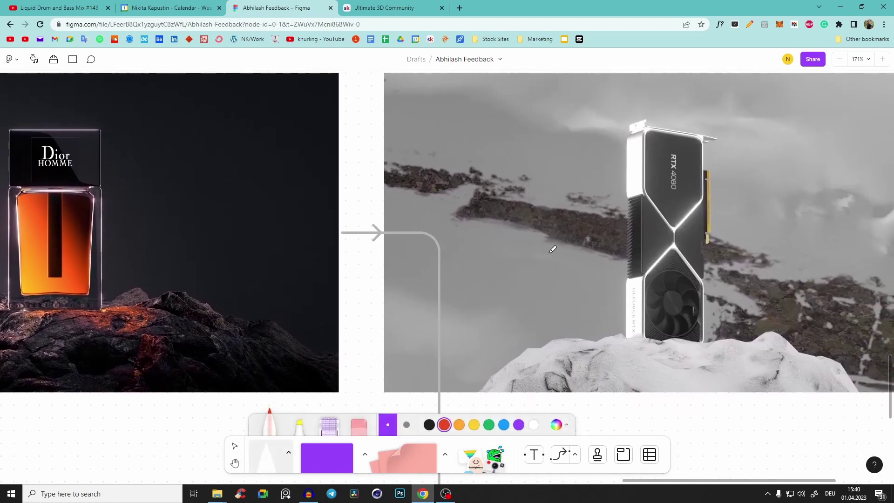
drag(519, 304, 548, 340)
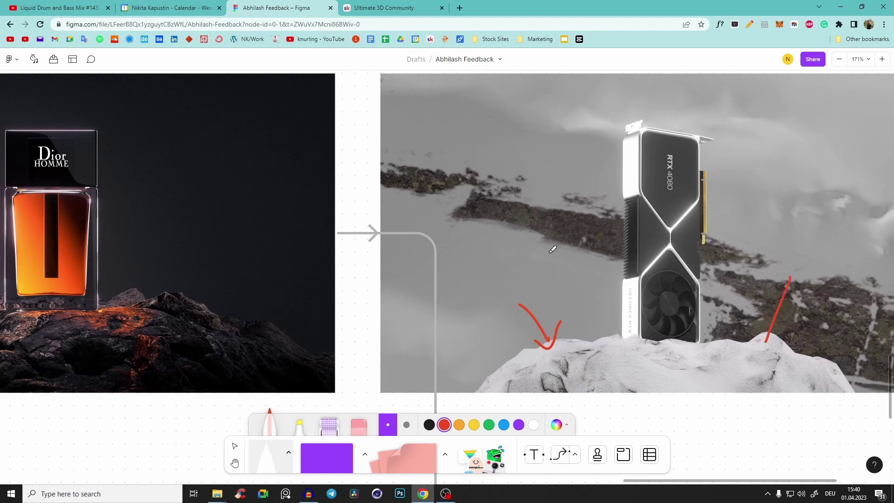
key(ctrl+z)
key(ctrl+z)
key(ctrl+z)
key(ctrl+z)
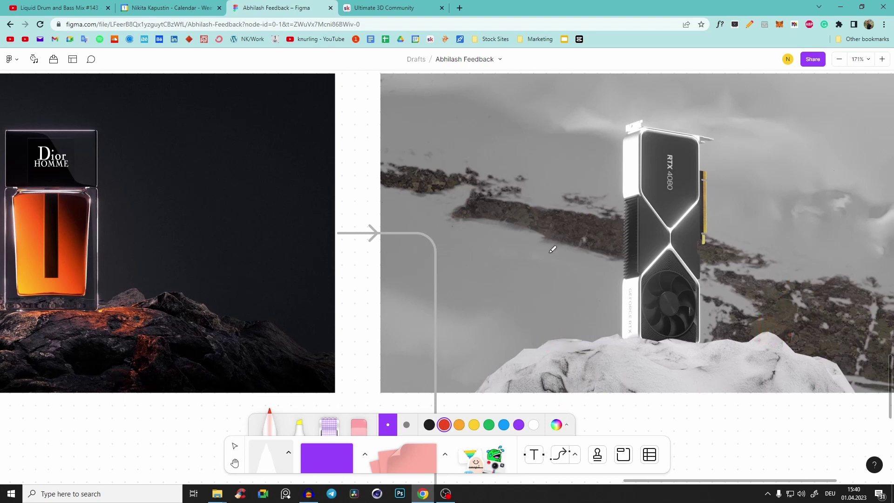
Trace the full outline of the snowy rock beneath the RTX 4080 card with a red marker stroke, and undo it
middle_drag(550, 253, 499, 172)
scroll(549, 253, down, 2)
key(m)
mouse_move(370, 285)
mouse_down()
mouse_move(372, 273)
mouse_move(499, 194)
mouse_move(661, 200)
mouse_move(771, 324)
mouse_up()
scroll(552, 249, up, 1)
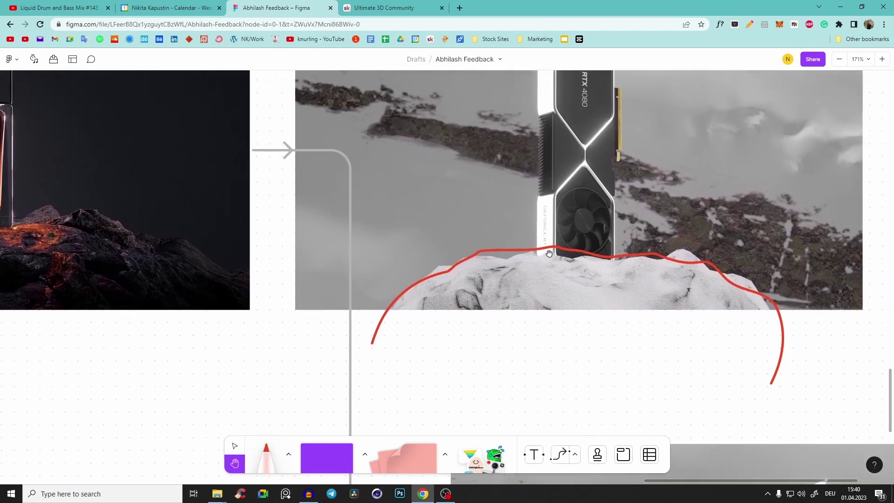
middle_drag(550, 253, 548, 251)
key(ctrl+z)
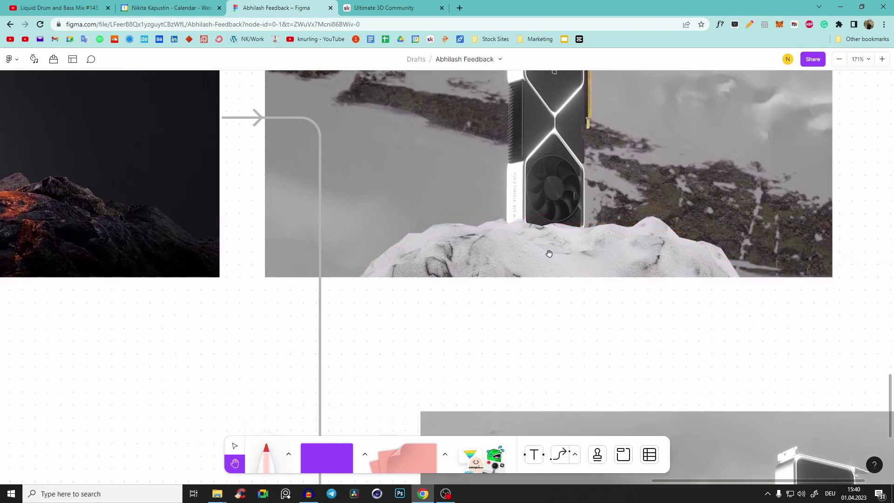
Draw two red marker arrows pointing up at the rock highlights below the Dior Homme bottle
scroll(551, 252, up, 3)
mouse_move(549, 253)
middle_down()
mouse_move(684, 286)
mouse_move(758, 255)
mouse_move(781, 230)
mouse_move(701, 270)
mouse_move(643, 253)
middle_up()
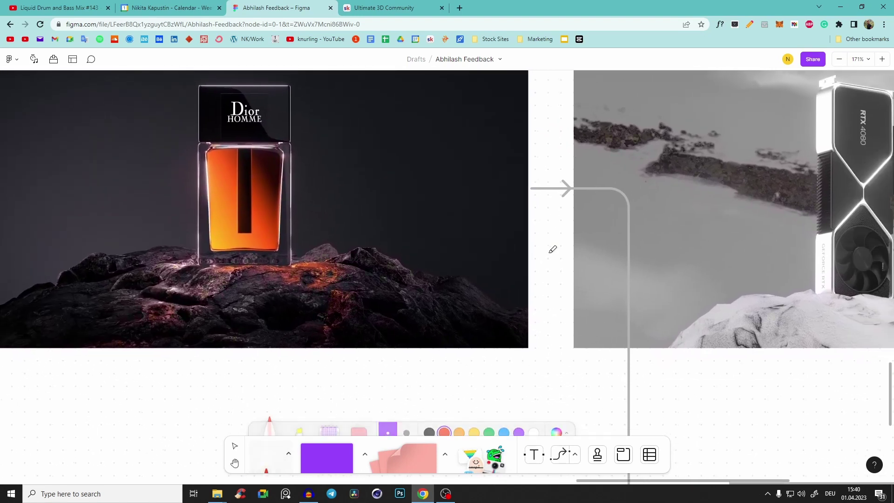
drag(156, 404, 154, 307)
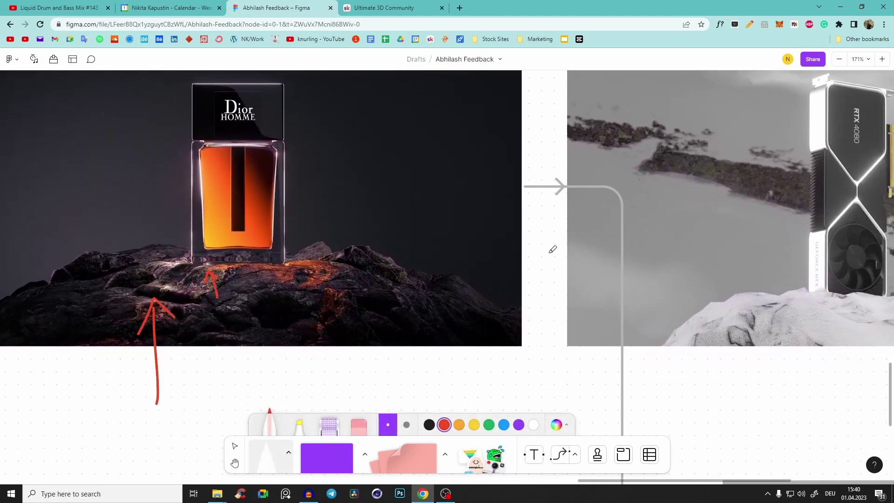
Draw a red arrow pointing up at the snowy rock under the RTX 4080 card, and undo it
mouse_move(366, 318)
mouse_down()
mouse_move(365, 266)
mouse_move(379, 270)
mouse_up()
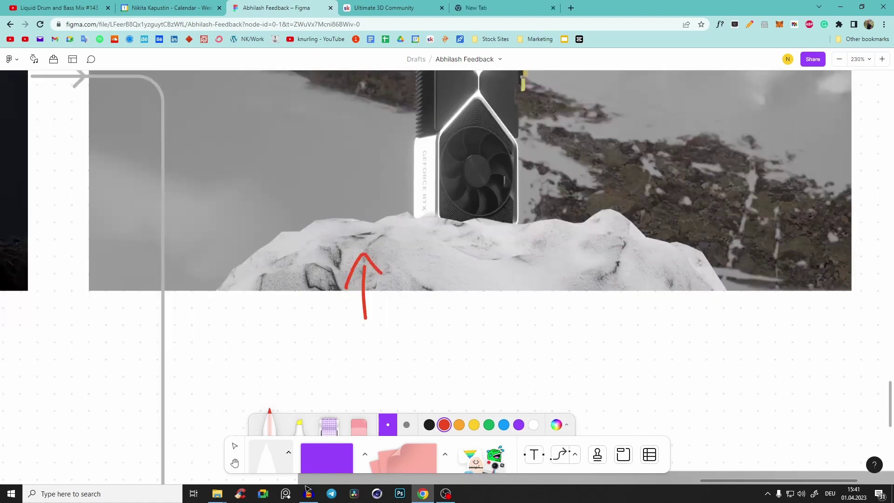
key(ctrl+z)
key(ctrl+z)
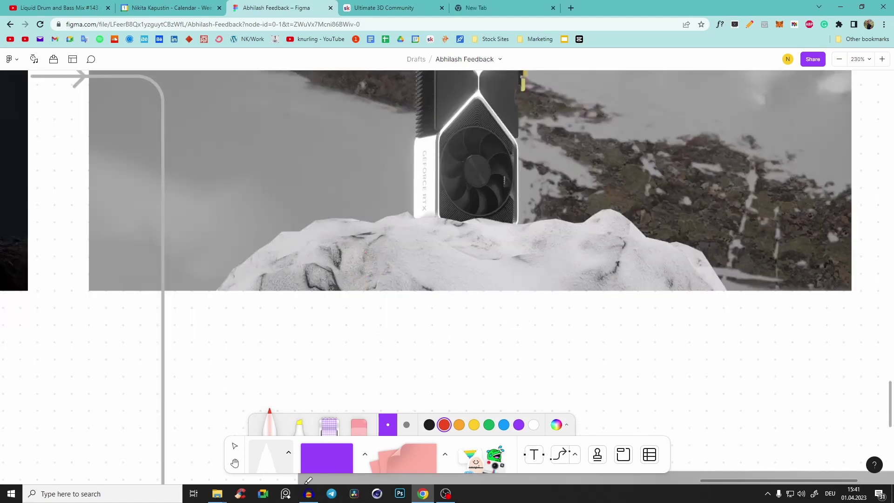
Try a highlighter stroke across the snowy rock up to the RTX 4080 card's base, and undo it
key(h)
scroll(447, 277, up, 5)
scroll(400, 368, left, 2)
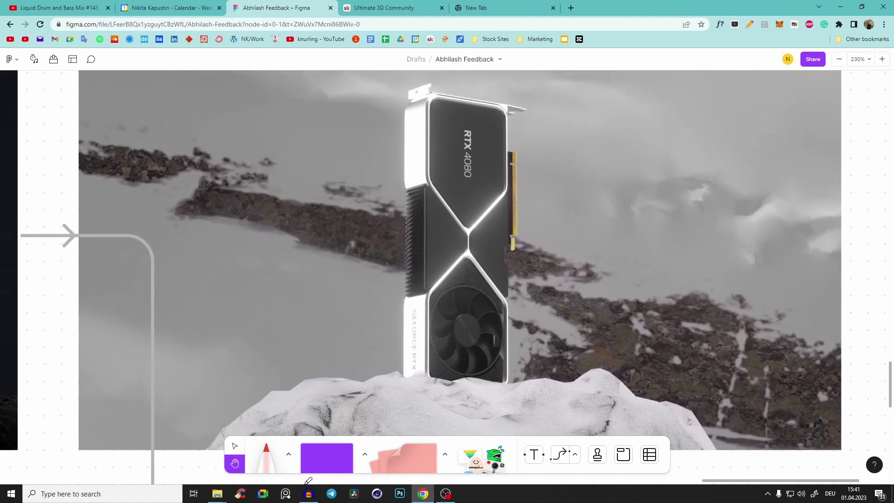
key(m)
ctrl+scroll(400, 368, down, 3)
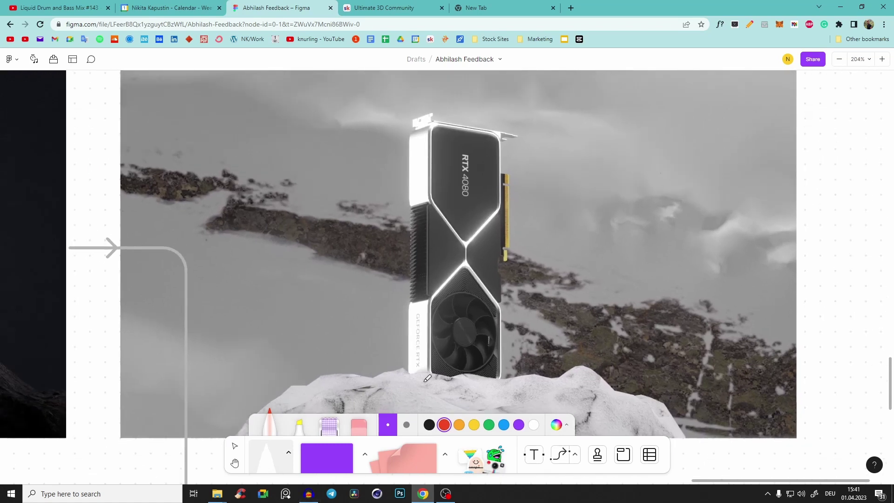
mouse_move(455, 283)
middle_down()
mouse_move(424, 255)
mouse_move(446, 271)
middle_up()
click(299, 426)
mouse_move(264, 401)
mouse_down()
mouse_move(312, 358)
mouse_move(422, 344)
mouse_up()
key(ctrl+z)
Trace the snowy rock's left slope and upper edge to the RTX 4080 card's base with the red marker
middle_drag(504, 294, 427, 276)
key(m)
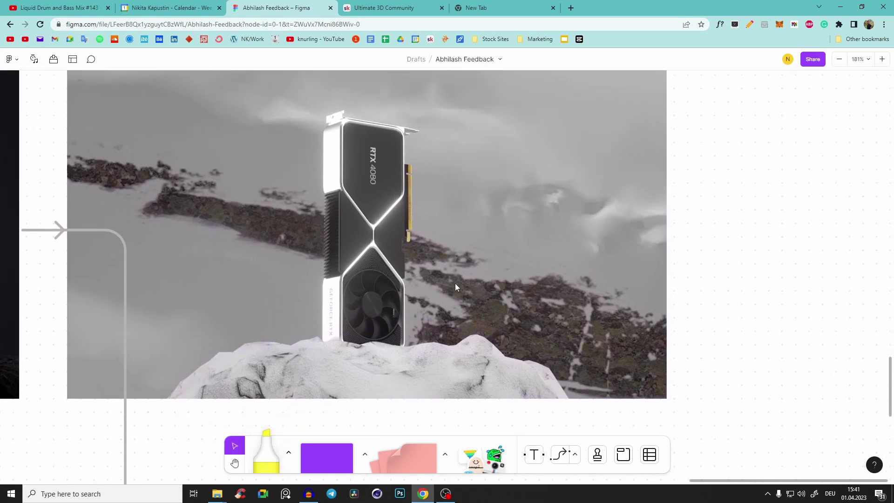
mouse_move(193, 372)
mouse_down()
mouse_move(168, 414)
mouse_move(389, 337)
mouse_up()
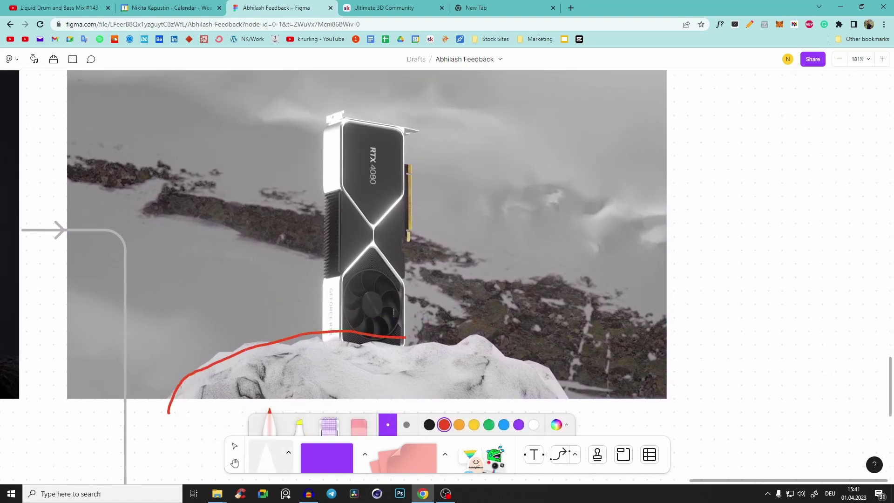
Undo the red marker strokes over the snowy rock and the RTX 4080 card
drag(580, 409, 583, 412)
mouse_move(343, 131)
mouse_down()
mouse_move(410, 232)
mouse_move(355, 127)
mouse_up()
key(ctrl+z)
key(ctrl+z)
Examine the centred RTX 4080 render, with its snowy rock and grey mountain background
key(space)
mouse_move(456, 283)
mouse_down()
mouse_move(519, 306)
mouse_move(498, 276)
mouse_move(510, 316)
mouse_move(500, 283)
mouse_move(451, 275)
mouse_move(578, 289)
mouse_move(531, 331)
mouse_move(468, 280)
mouse_up()
key(space)
scroll(455, 284, up, 3)
scroll(455, 283, left, 3)
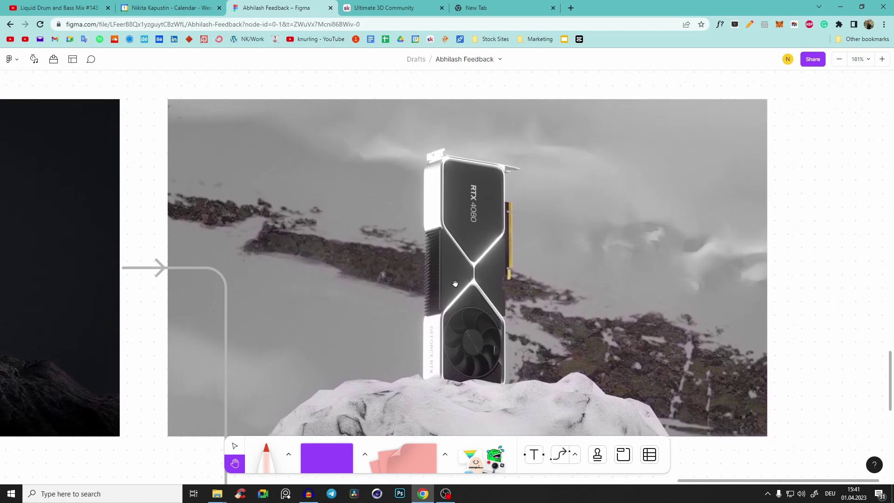
scroll(455, 284, down, 2)
scroll(455, 283, right, 2)
scroll(455, 283, left, 2)
scroll(455, 284, right, 4)
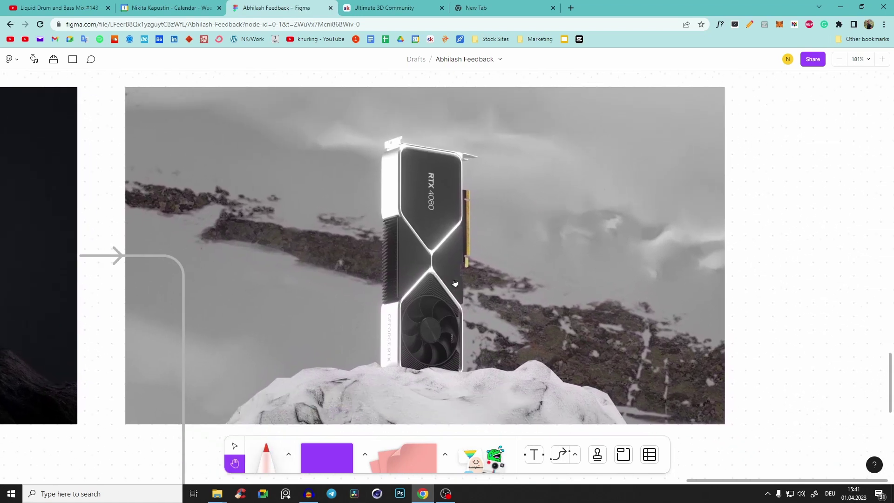
drag(455, 283, 481, 294)
Draw a red marker arrow and a line pointing out the cloudy sky beside the RTX 4080 card, and undo them
drag(768, 119, 602, 251)
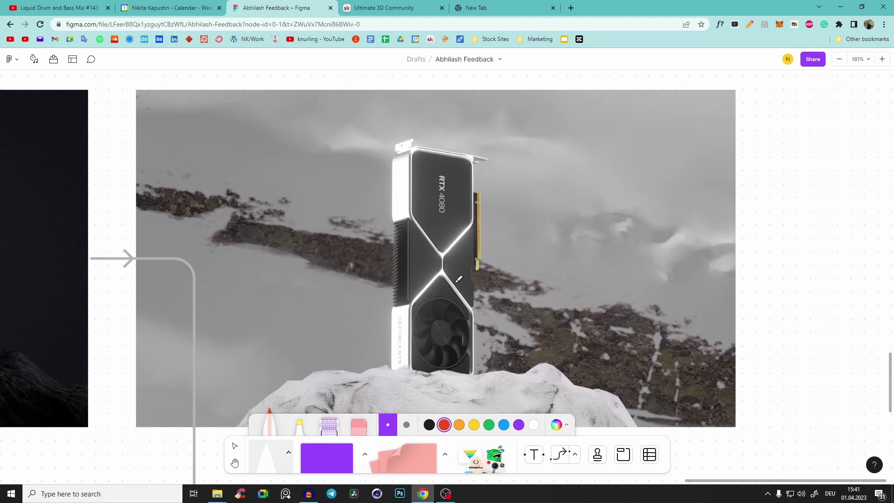
ctrl+scroll(459, 271, down, 3)
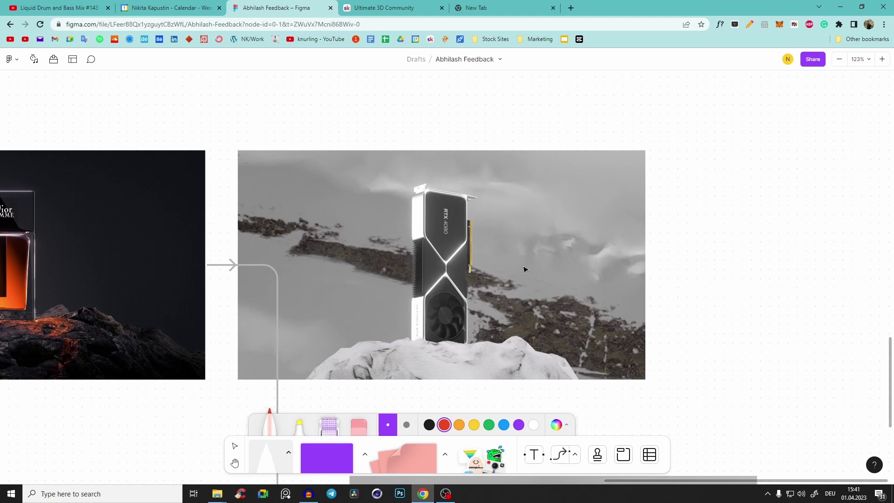
drag(630, 122, 562, 187)
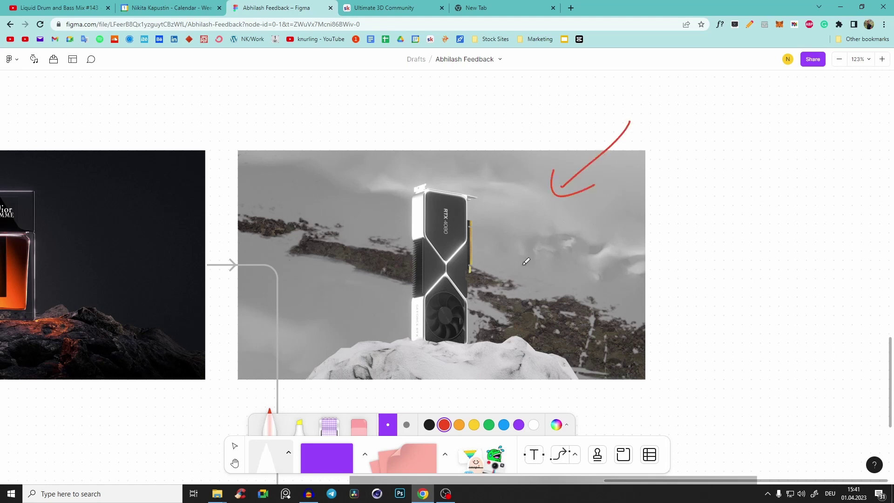
key(ctrl+t)
key(ctrl+t)
key(ctrl+3)
drag(533, 234, 609, 211)
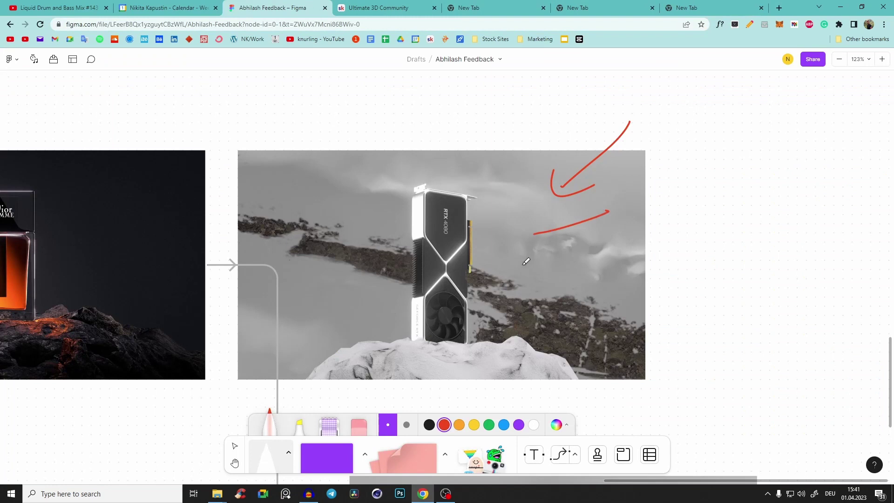
key(ctrl+z)
key(ctrl+z)
key(ctrl+z)
Draw a red arrow pointing at the dark rocky slope behind the RTX 4080 card, and undo it
drag(552, 334, 650, 372)
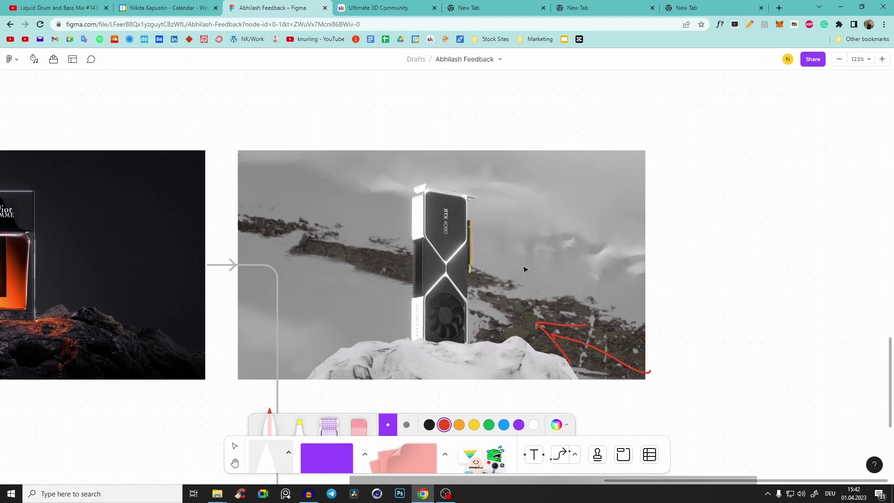
key(ctrl+z)
key(ctrl+z)
Examine the RTX 4080 card up close, and view the whole render against its mountain background
middle_drag(505, 297, 523, 266)
ctrl+scroll(523, 265, up, 5)
key(m)
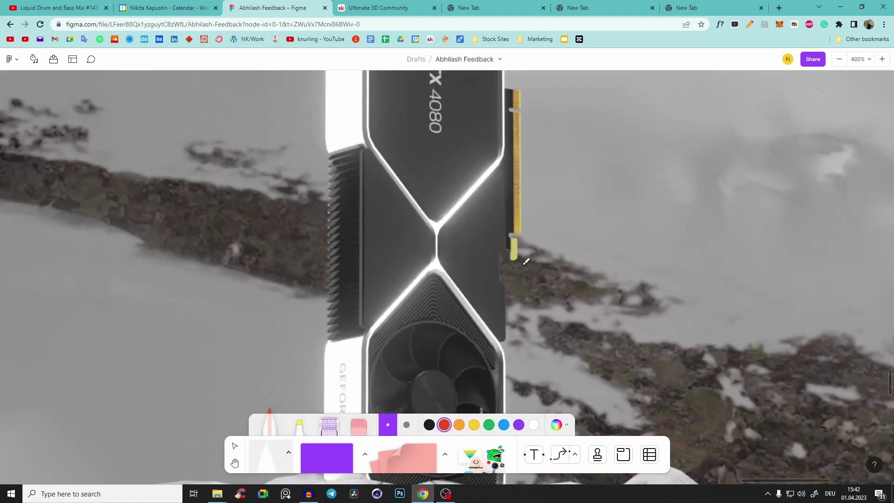
ctrl+scroll(526, 262, down, 5)
scroll(548, 262, right, 1)
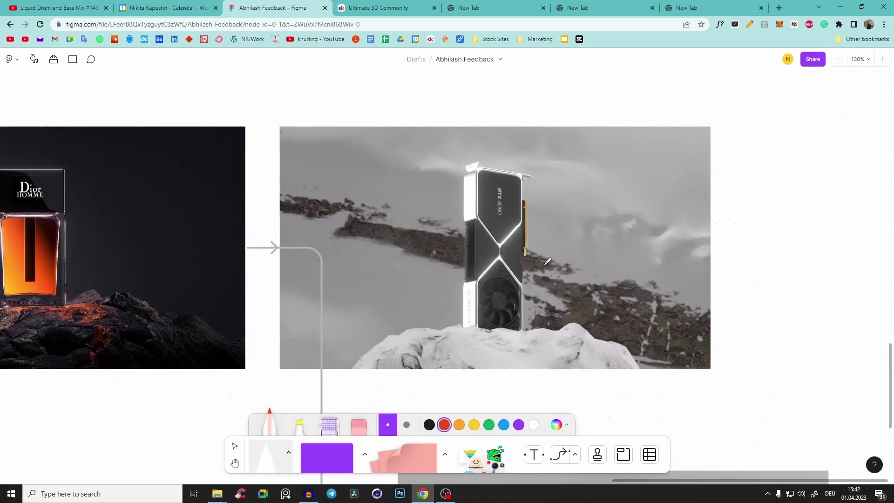
scroll(548, 262, down, 2)
scroll(548, 262, right, 1)
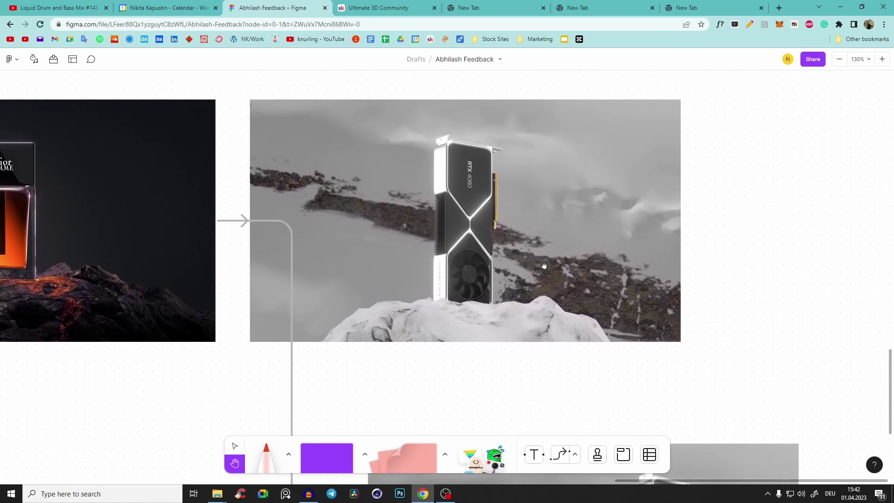
scroll(548, 262, down, 1)
scroll(548, 262, up, 1)
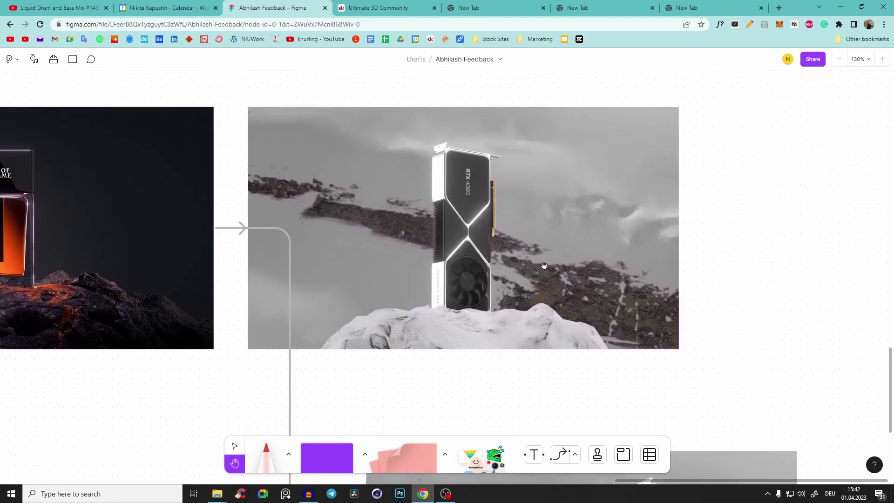
scroll(548, 262, left, 3)
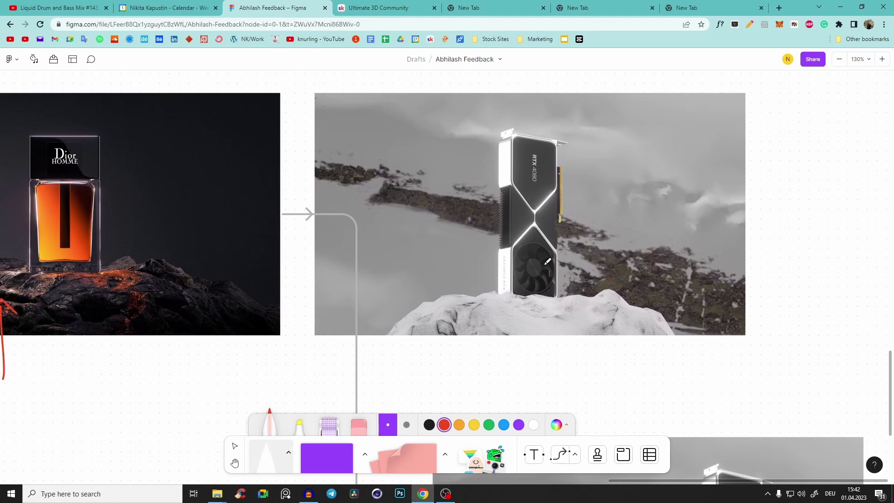
Compare the Dior Homme reference render with the RTX 4080 render beside it
middle_drag(545, 264, 541, 292)
scroll(544, 265, left, 5)
scroll(544, 266, up, 2)
scroll(544, 265, right, 10)
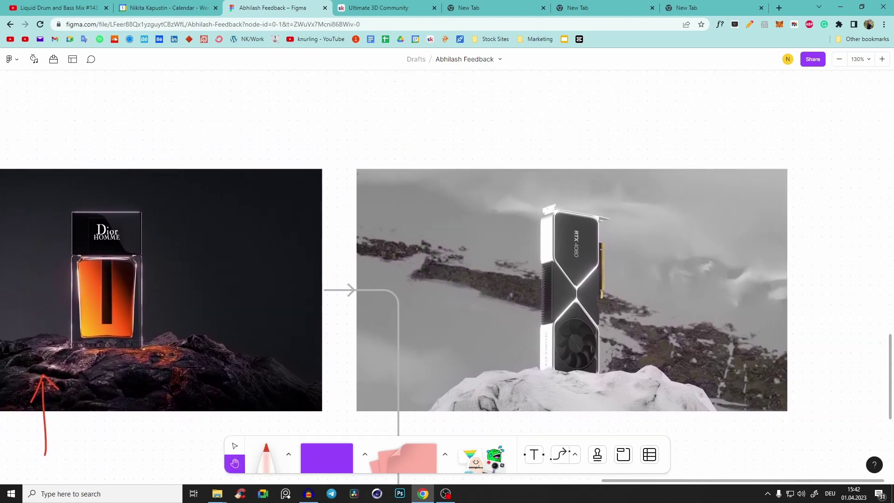
scroll(545, 265, left, 7)
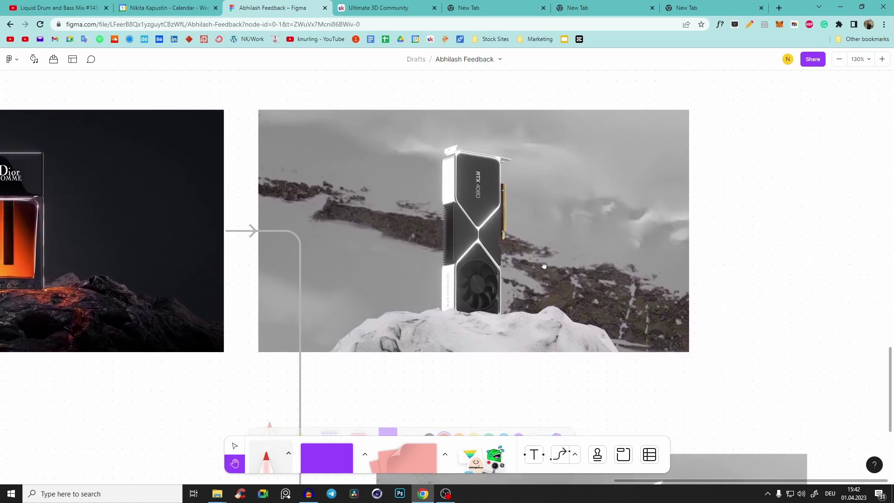
scroll(544, 265, left, 5)
scroll(544, 266, down, 3)
scroll(544, 265, left, 3)
key(m)
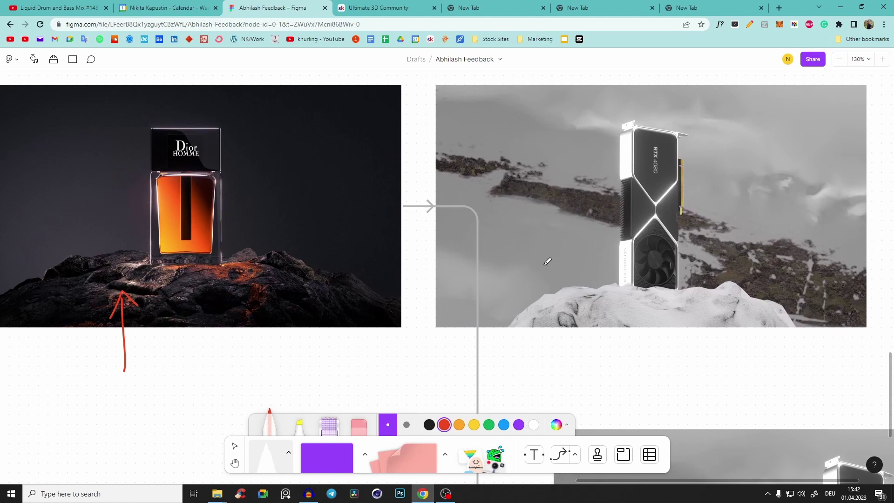
Compare the teal iPhone case reference with the two purple tries, and return to the RTX 4080 render
key(h)
scroll(544, 265, up, 10)
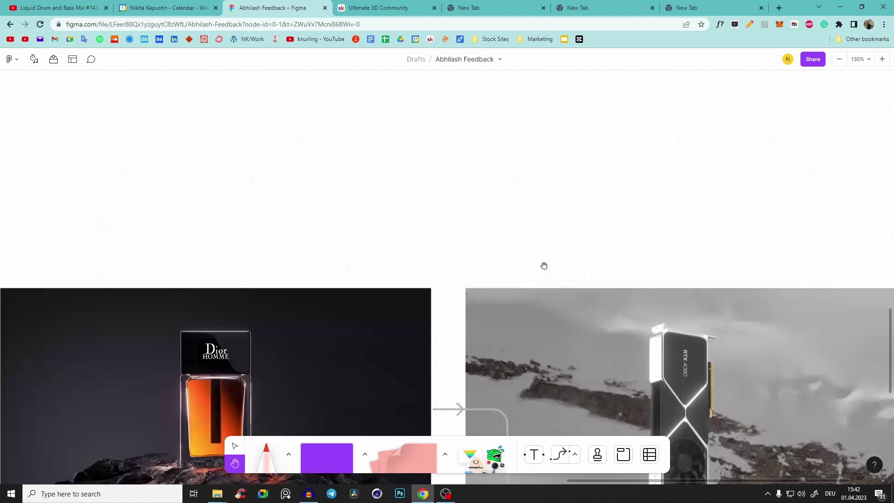
scroll(545, 265, right, 3)
scroll(544, 264, down, 2)
key(m)
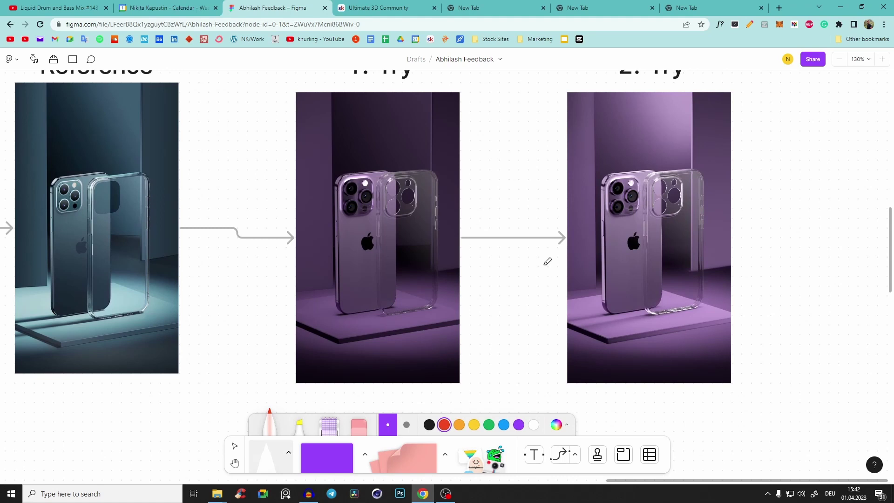
key(h)
scroll(544, 265, down, 10)
scroll(544, 265, up, 1)
key(m)
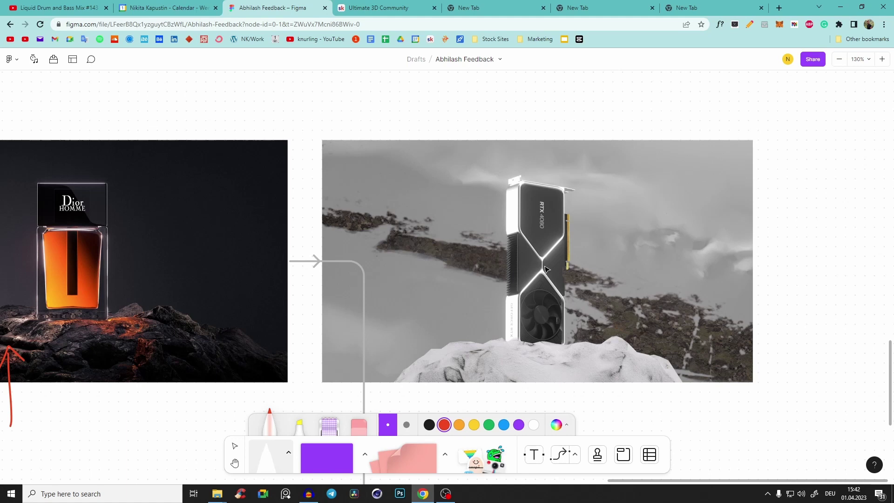
scroll(546, 269, down, 2)
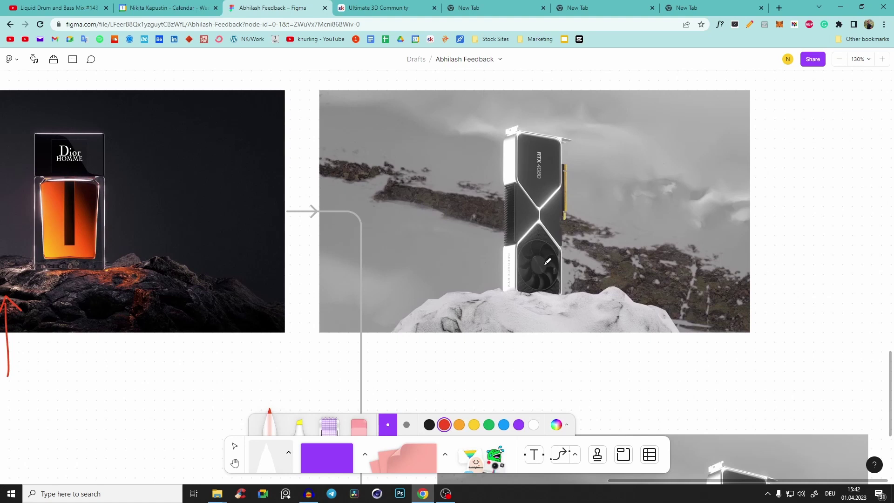
Sketch mountain peaks behind the RTX 4080 card with the red marker and the pink highlighter, and undo them
mouse_move(372, 243)
mouse_down()
mouse_move(461, 154)
mouse_move(556, 242)
mouse_move(630, 256)
mouse_up()
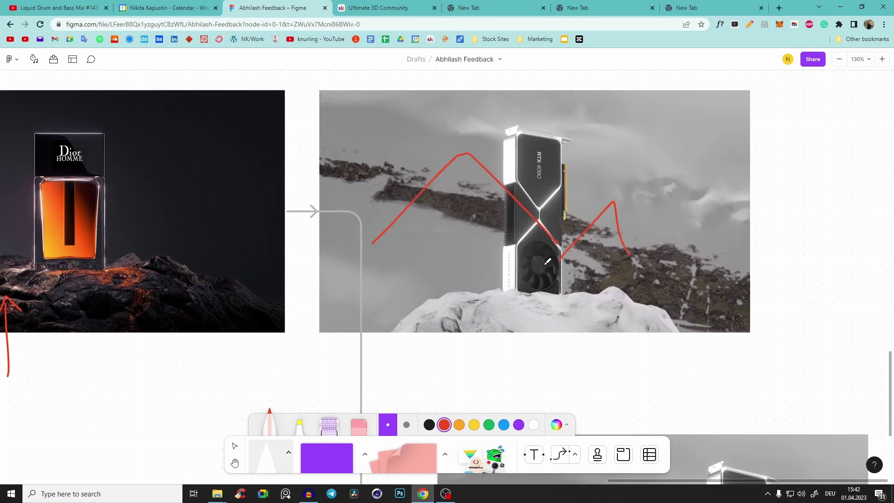
key(shift+m)
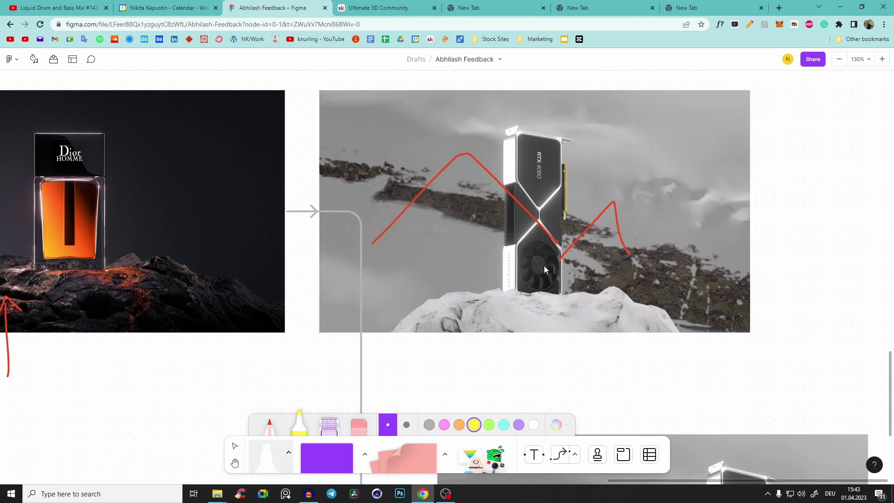
click(444, 425)
mouse_move(344, 359)
mouse_down()
mouse_move(503, 318)
mouse_move(518, 354)
mouse_move(644, 348)
mouse_up()
key(ctrl+z)
key(ctrl+z)
key(ctrl+z)
key(ctrl+z)
key(ctrl+z)
key(ctrl+z)
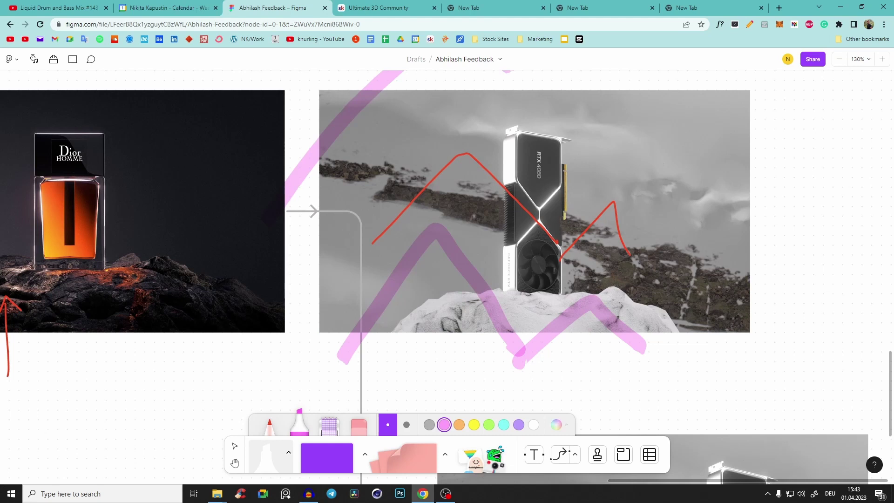
key(ctrl+z)
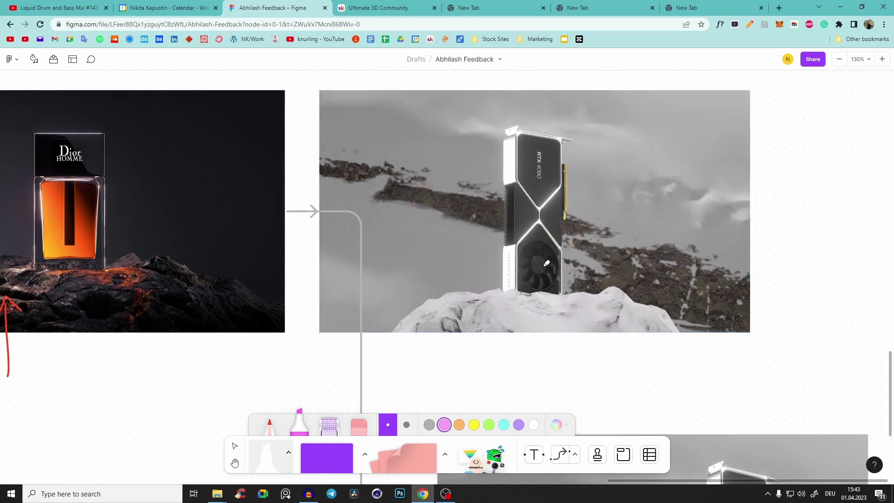
Draw a long pink highlighter line below the RTX 4080 card and a slanted stroke over the rock, and undo both
mouse_move(262, 356)
mouse_down()
mouse_move(515, 350)
mouse_move(887, 314)
mouse_move(878, 341)
mouse_up()
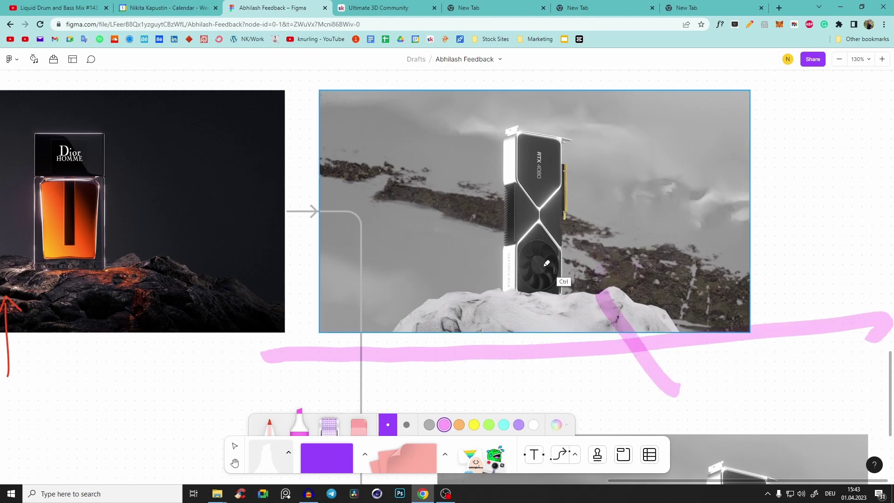
key(ctrl+z)
key(ctrl+z)
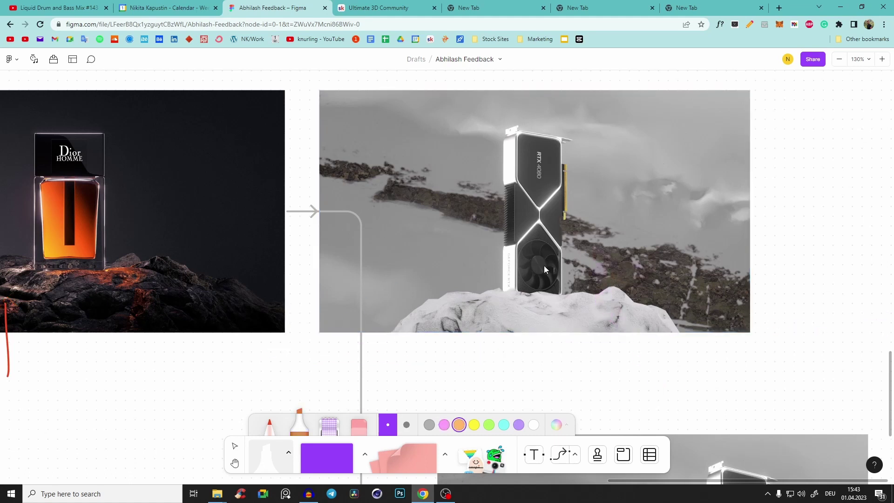
Draw a vertical purple highlighter line through the off-centre RTX 4080 card in the lower render
click(518, 425)
mouse_move(544, 265)
middle_down()
mouse_move(479, 201)
mouse_move(410, 97)
mouse_move(508, 154)
mouse_move(501, 122)
mouse_move(613, 494)
middle_up()
scroll(544, 266, down, 5)
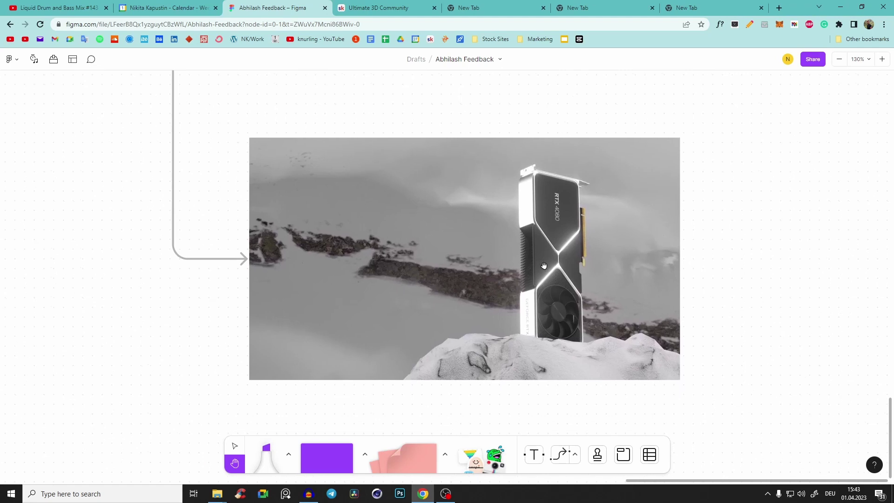
key(m)
drag(534, 110, 530, 413)
key(h)
scroll(544, 265, down, 2)
key(m)
Try purple highlighter strokes over the empty area left of the off-centre RTX 4080 card, and undo them
drag(363, 75, 364, 294)
key(ctrl+z)
mouse_move(256, 117)
mouse_down()
mouse_move(268, 160)
mouse_move(601, 224)
mouse_move(477, 172)
mouse_up()
key(ctrl+z)
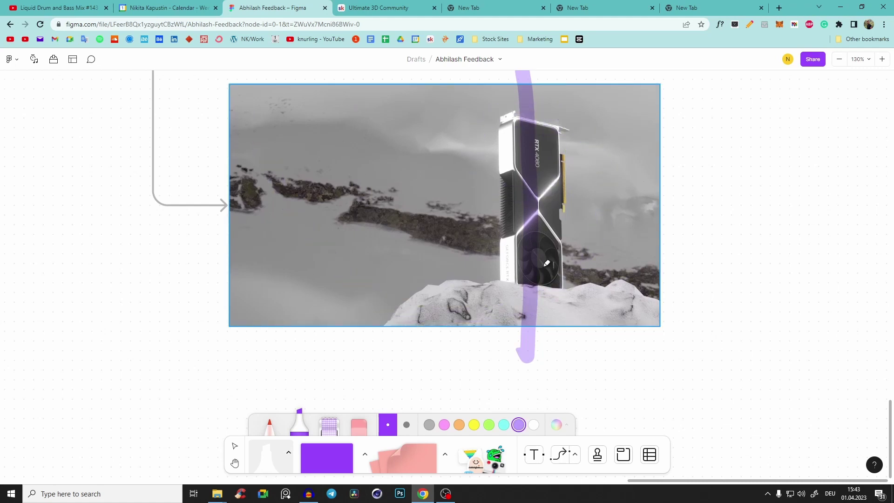
key(ctrl+shift+z)
key(ctrl+z)
Draw a purple spiral curving around the off-centre RTX 4080 card with short strokes beside it, and undo them
mouse_move(247, 98)
mouse_down()
mouse_move(267, 135)
mouse_move(639, 284)
mouse_move(562, 191)
mouse_move(552, 146)
mouse_up()
drag(253, 173, 242, 280)
drag(269, 186, 278, 316)
drag(311, 229, 322, 340)
drag(361, 264, 363, 333)
mouse_move(611, 257)
mouse_down()
mouse_move(454, 311)
mouse_move(486, 312)
mouse_up()
mouse_move(622, 286)
mouse_down()
mouse_move(522, 317)
mouse_move(464, 312)
mouse_up()
drag(620, 291, 463, 321)
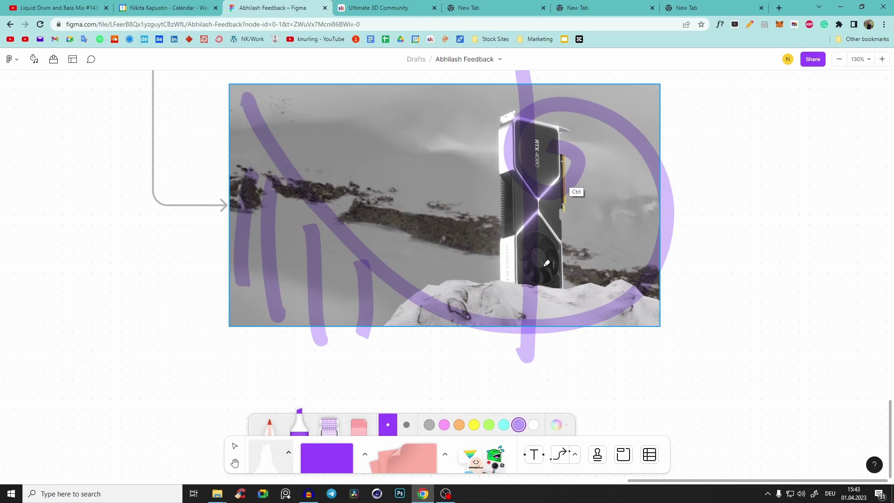
key(ctrl+z)
key(ctrl+z)
key(ctrl+z)
key(ctrl+z)
key(ctrl+z)
key(ctrl+z)
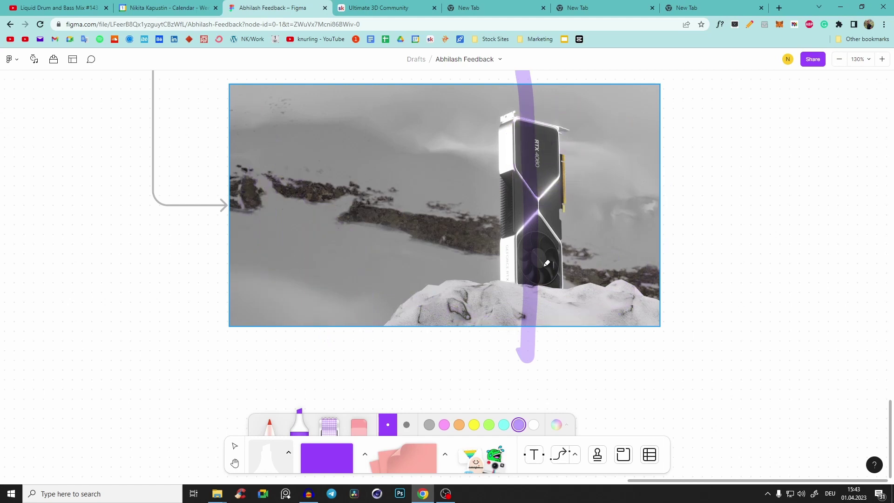
Hatch the empty area beside the off-centre card with orange highlighter diagonals, and try an orange frame around the card
click(459, 425)
mouse_move(233, 157)
mouse_down()
mouse_move(384, 73)
mouse_move(377, 85)
mouse_up()
drag(219, 269, 495, 97)
drag(245, 330, 475, 192)
drag(371, 324, 473, 269)
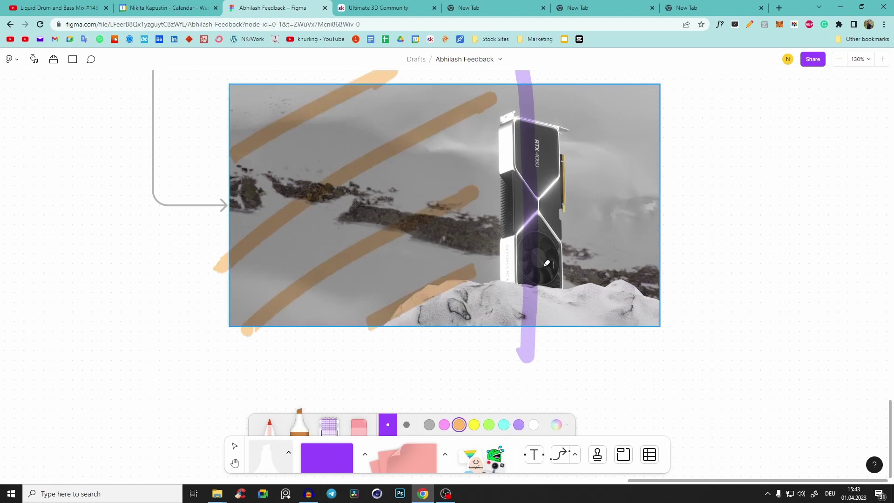
mouse_move(449, 72)
mouse_down()
mouse_move(450, 106)
mouse_move(597, 358)
mouse_move(577, 73)
mouse_up()
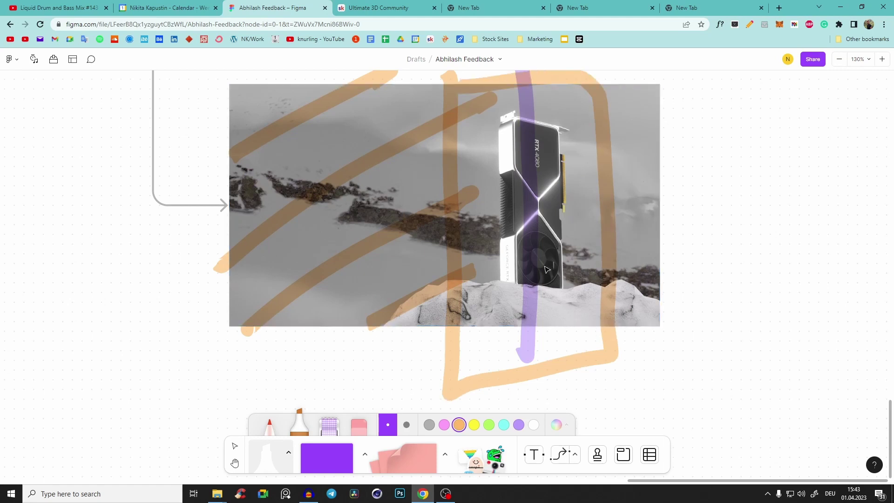
key(ctrl+z)
Cross-hatch the empty area beside the card in orange, and undo all orange strokes and the vertical purple line
drag(209, 140, 331, 347)
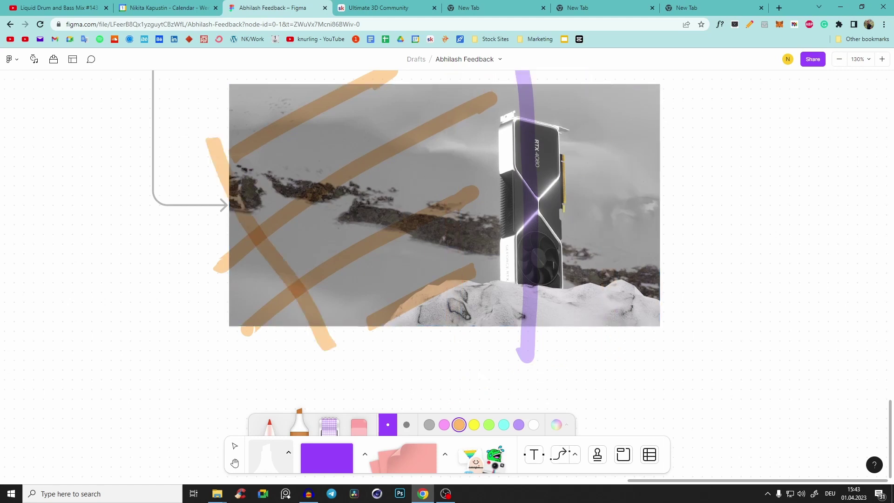
drag(259, 91, 405, 357)
drag(342, 72, 431, 315)
drag(416, 102, 483, 264)
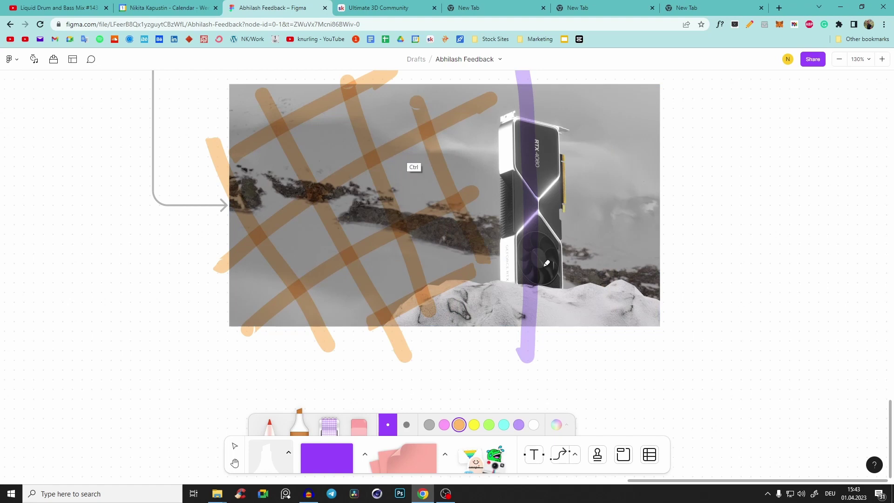
key(ctrl+z)
key(ctrl+z)
key(ctrl+z)
key(ctrl+z)
key(ctrl+z)
key(ctrl+z)
key(ctrl+z)
key(ctrl+z)
key(ctrl+z)
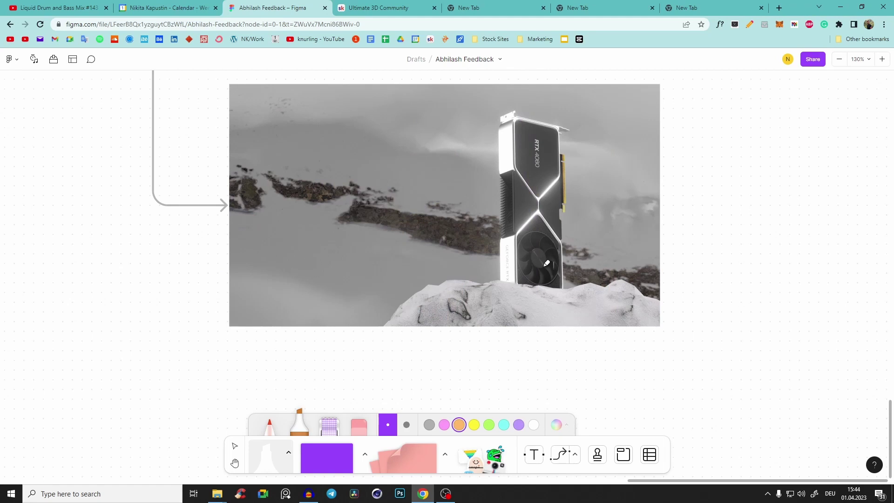
mouse_move(544, 266)
middle_down()
mouse_move(557, 281)
mouse_move(524, 277)
mouse_move(535, 305)
mouse_move(527, 287)
middle_up()
scroll(544, 265, up, 2)
key(m)
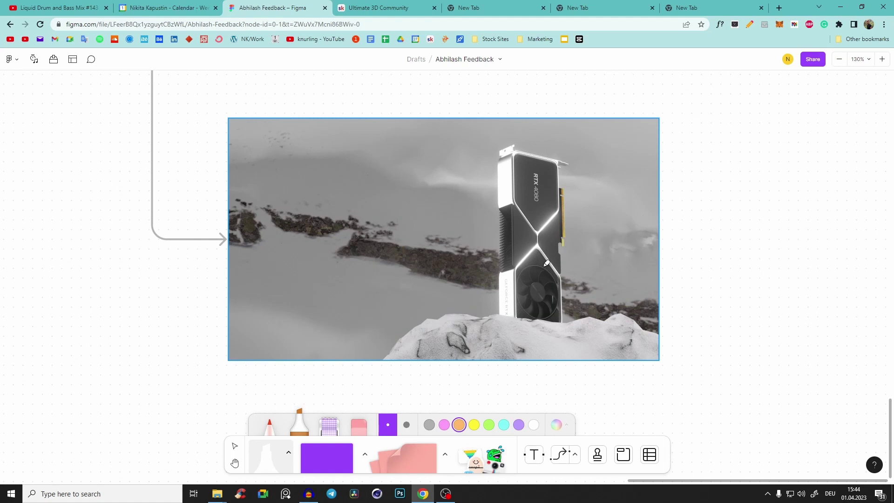
Try orange highlighter strokes along the snowy rock and diagonally across the off-centre RTX 4080 render, and undo them
mouse_move(427, 365)
mouse_down()
mouse_move(677, 368)
mouse_move(454, 350)
mouse_move(396, 386)
mouse_up()
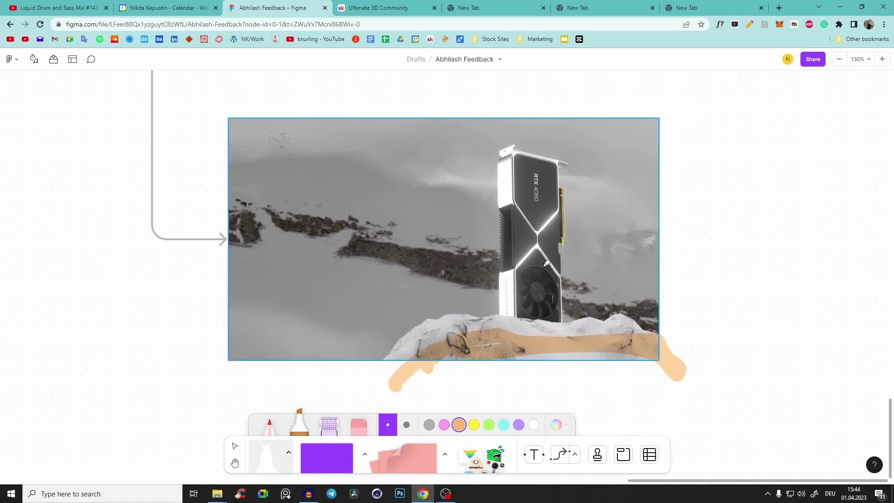
drag(202, 179, 419, 274)
mouse_move(541, 226)
mouse_down()
mouse_move(510, 186)
mouse_move(315, 75)
mouse_up()
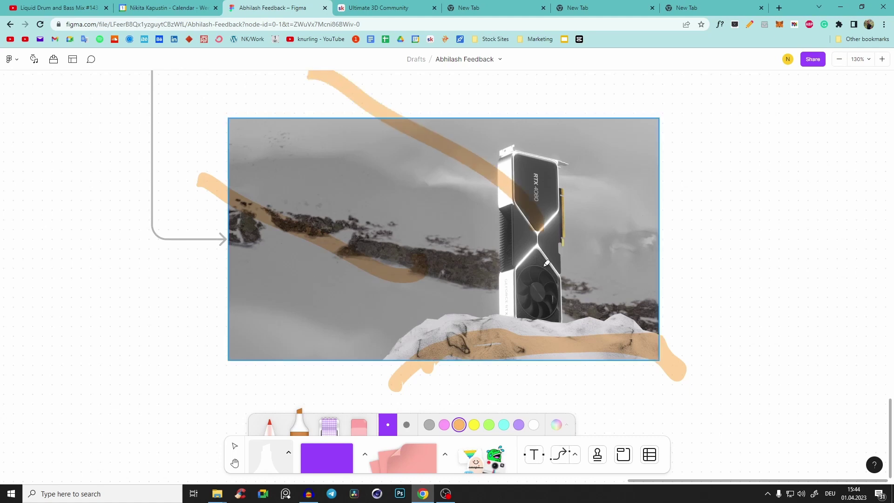
drag(571, 72, 707, 218)
key(ctrl+z)
key(ctrl+z)
key(ctrl+z)
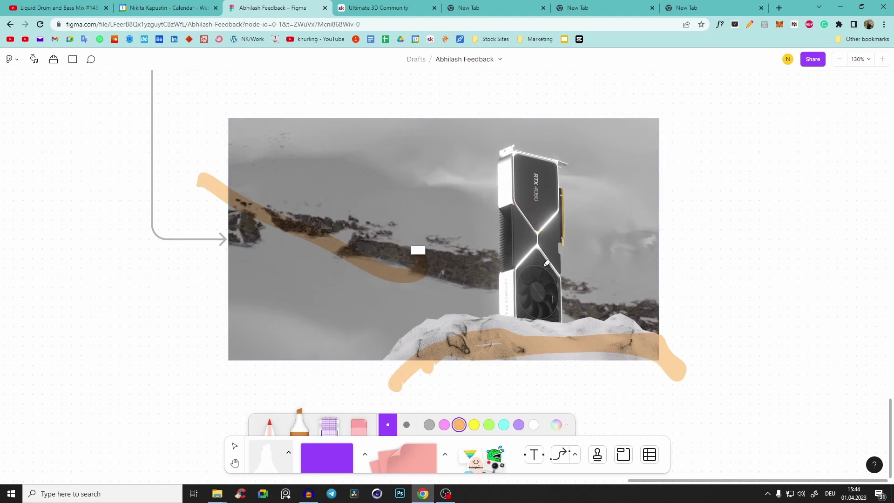
key(ctrl+z)
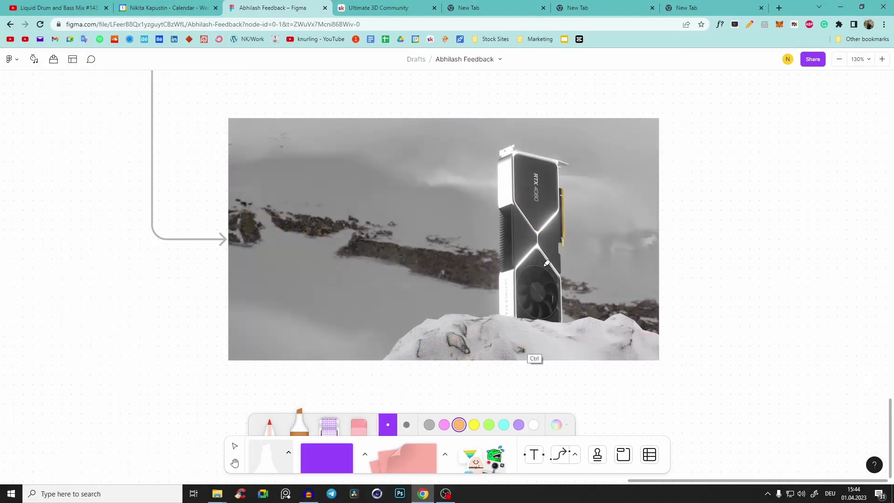
Try two curved orange highlighter strokes across the empty area beside the off-centre card, and undo them
drag(231, 205, 319, 322)
mouse_move(418, 267)
mouse_down()
mouse_move(357, 134)
mouse_move(334, 111)
mouse_up()
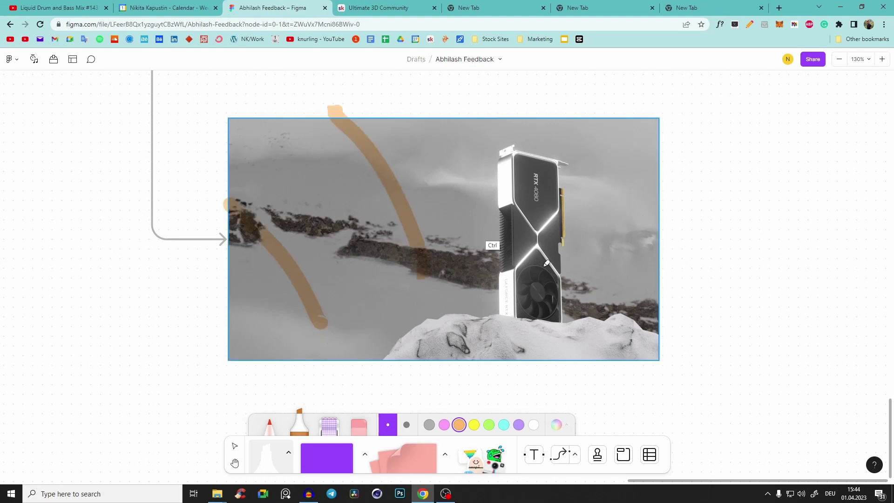
key(ctrl+z)
key(ctrl+z)
Trace the snowy rock beneath the off-centre card with an orange highlighter stroke, and undo it
key(ctrl+shift+z)
key(ctrl+shift+z)
key(ctrl+shift+z)
key(ctrl+shift+z)
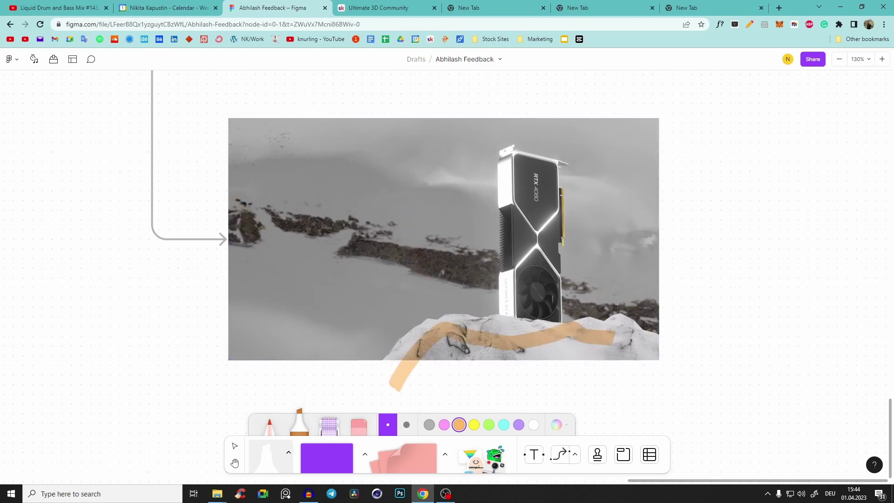
key(ctrl+z)
key(ctrl+z)
key(ctrl+z)
key(ctrl+z)
key(Escape)
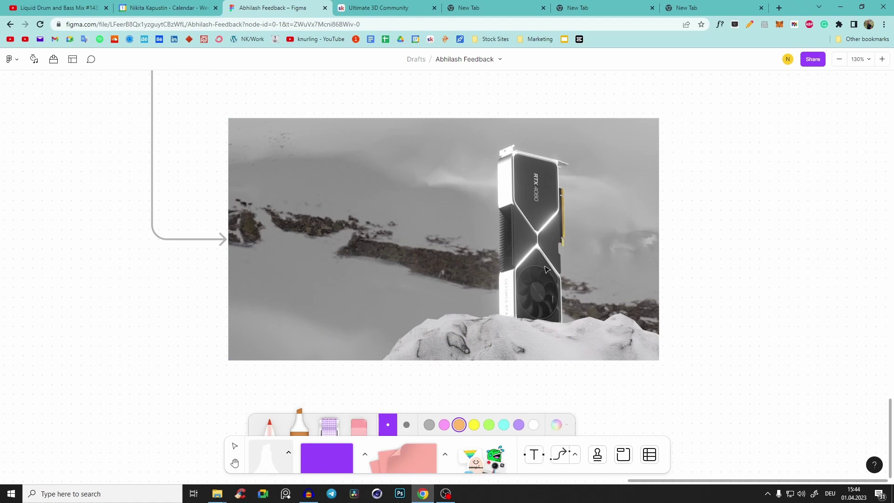
Mark the two bright white side sections of the off-centre card with red marker strokes, and undo them
mouse_move(544, 266)
mouse_down()
mouse_move(655, 502)
mouse_move(572, 454)
mouse_move(605, 502)
mouse_move(554, 424)
mouse_move(487, 201)
mouse_move(544, 265)
mouse_up()
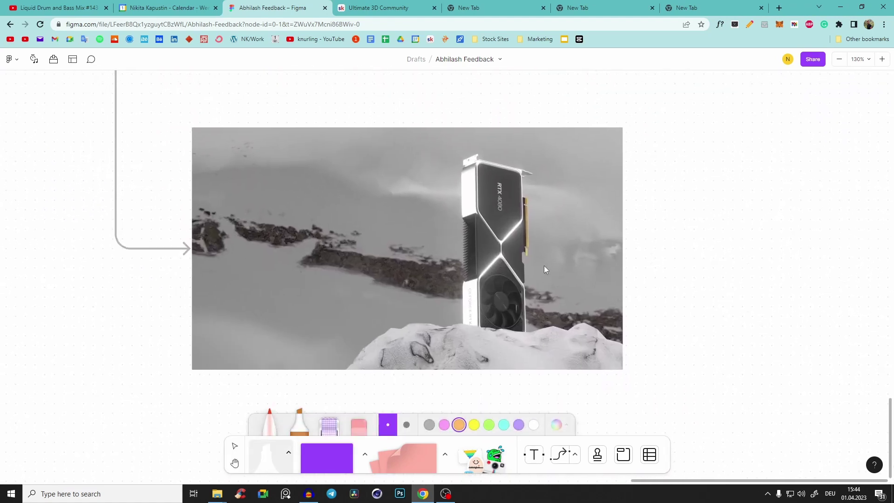
drag(468, 175, 471, 211)
drag(471, 288, 472, 323)
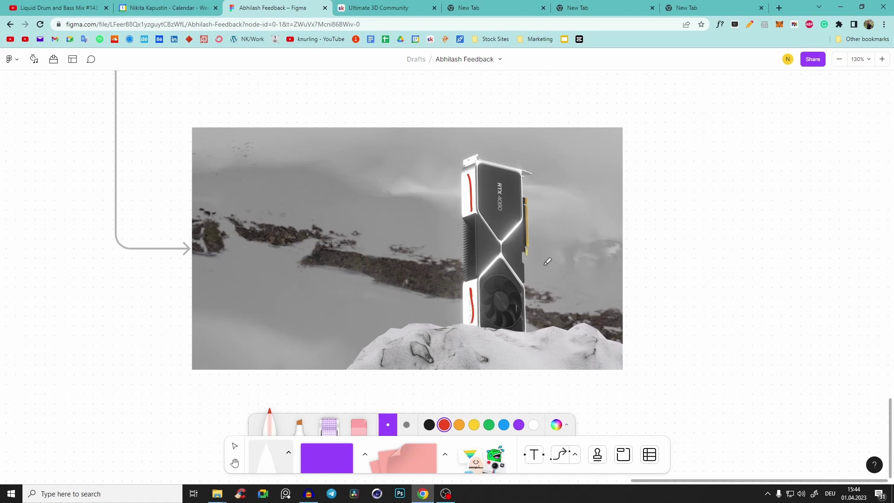
key(ctrl+z)
key(ctrl+z)
key(ctrl+z)
Draw red marker arrows pointing at the upper and lower white side sections of the card, and undo them
mouse_move(451, 161)
mouse_down()
mouse_move(475, 197)
mouse_move(482, 184)
mouse_up()
key(ctrl+z)
key(ctrl+z)
key(ctrl+z)
key(ctrl+z)
key(ctrl+z)
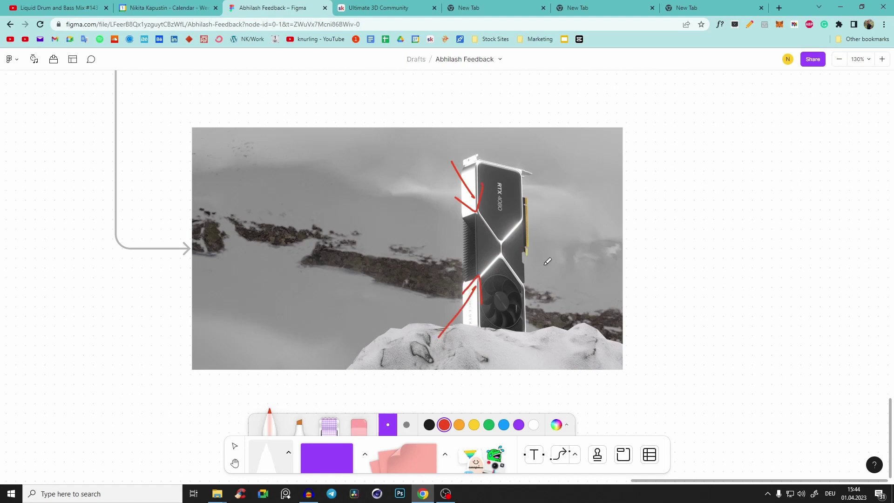
key(ctrl+z)
Trace the card's white side sections, upper edge and glowing central cross with red marker strokes, and undo them
mouse_move(464, 172)
mouse_down()
mouse_move(467, 212)
mouse_move(469, 169)
mouse_up()
key(ctrl+shift+z)
key(ctrl+shift+z)
key(ctrl+shift+z)
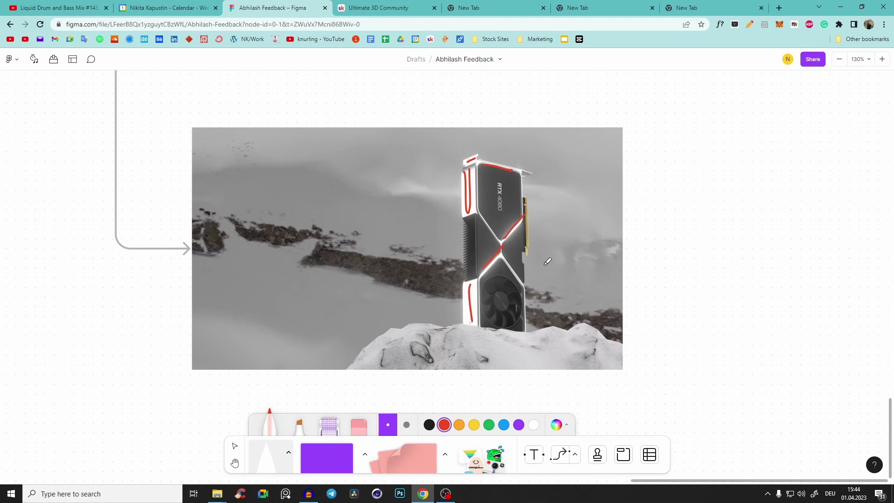
key(ctrl+z)
key(ctrl+z)
key(ctrl+z)
key(ctrl+z)
key(ctrl+z)
key(ctrl+z)
Try another red marker stroke around the off-centre RTX 4080 render, and undo it
key(space)
drag(544, 266, 576, 284)
scroll(544, 265, down, 1)
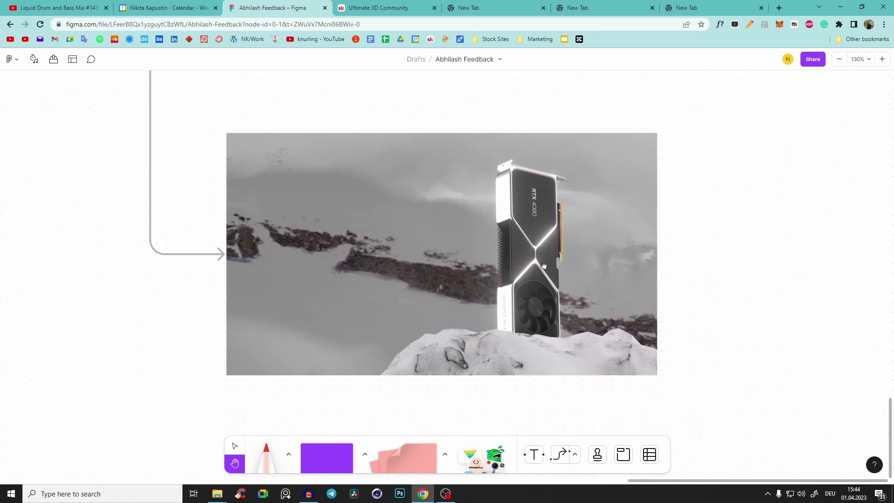
scroll(544, 266, left, 3)
key(m)
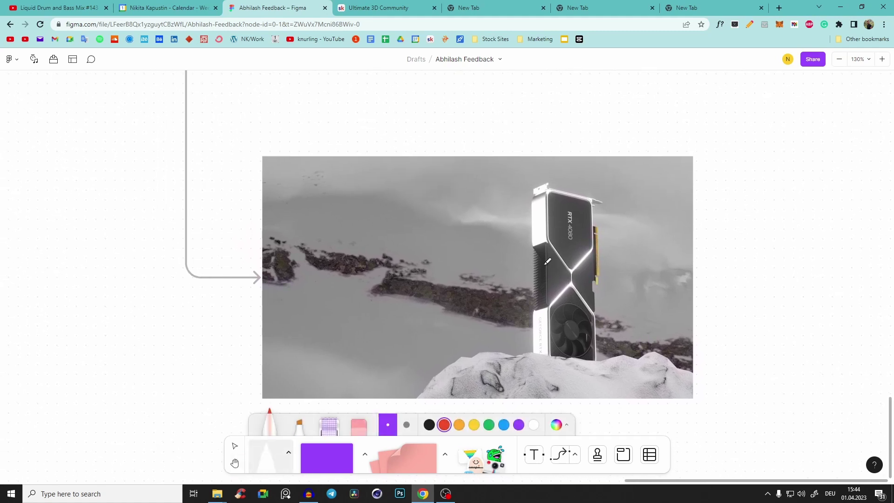
key(space)
drag(545, 264, 478, 229)
drag(433, 334, 321, 403)
key(ctrl+z)
Draw a red marker line between the centred and off-centre RTX 4080 renders, and undo it
key(space)
mouse_move(545, 264)
mouse_down()
mouse_move(782, 443)
mouse_move(708, 377)
mouse_up()
scroll(548, 261, down, 1)
scroll(548, 261, right, 1)
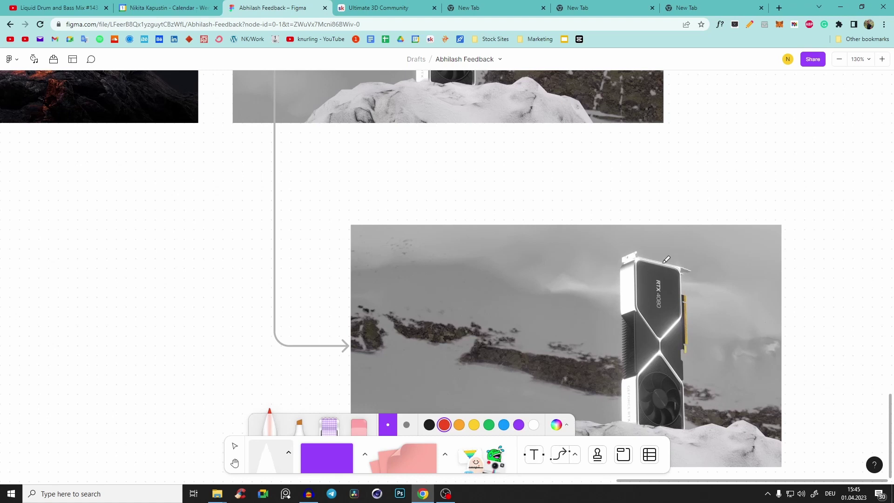
ctrl+scroll(667, 260, down, 5)
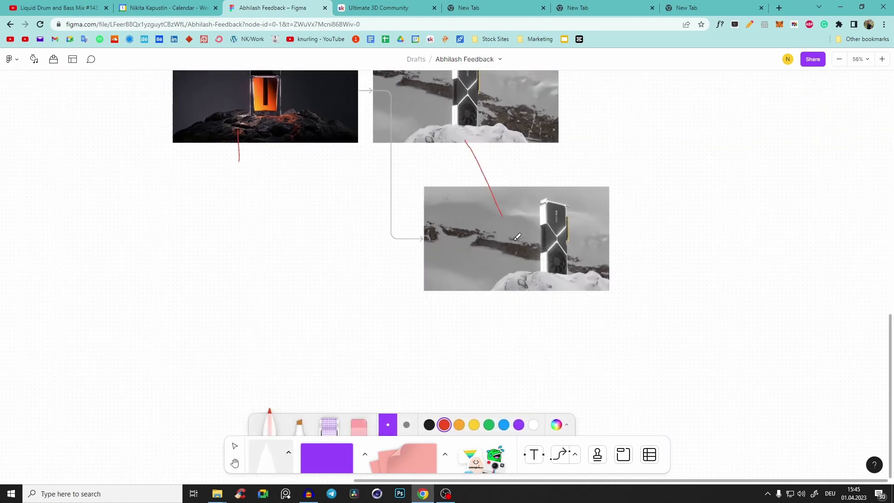
key(ctrl+z)
Compare the teal iPhone case reference with the purple iPhone case renders, undoing a trial red marker stroke
middle_drag(503, 176, 535, 250)
middle_drag(481, 82, 497, 248)
scroll(481, 279, up, 6)
scroll(470, 228, down, 3)
key(m)
ctrl+scroll(480, 218, up, 5)
drag(433, 206, 499, 300)
key(ctrl+z)
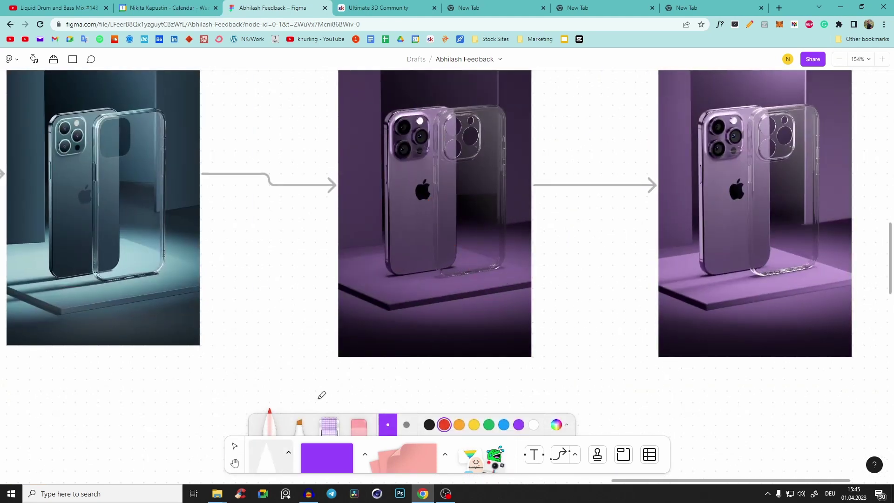
click(235, 464)
scroll(309, 269, left, 3)
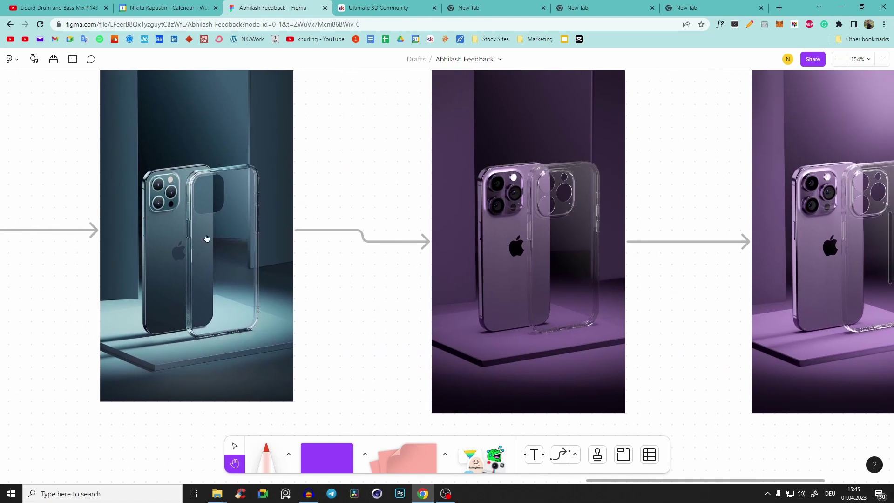
ctrl+scroll(298, 226, down, 3)
Examine the Nvidia 4080 feedback post and its thumbnails under the Feedback heading
drag(441, 248, 626, 217)
drag(245, 312, 532, 174)
scroll(532, 173, up, 5)
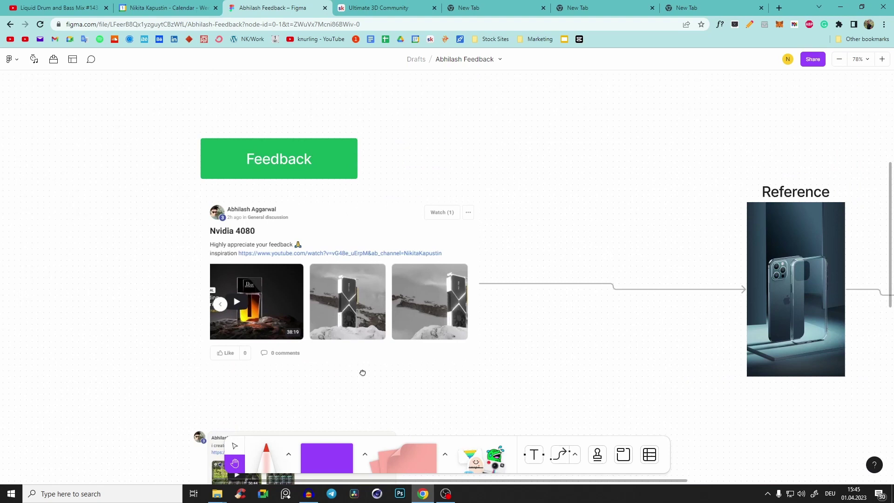
ctrl+scroll(252, 321, up, 5)
scroll(581, 313, down, 5)
Compare the Dior Homme perfume reference with the centred RTX 4080 render for lighting, background and composition
ctrl+scroll(697, 292, down, 5)
scroll(533, 305, right, 7)
scroll(533, 305, down, 2)
scroll(533, 305, down, 3)
scroll(533, 305, right, 2)
ctrl+scroll(472, 341, up, 5)
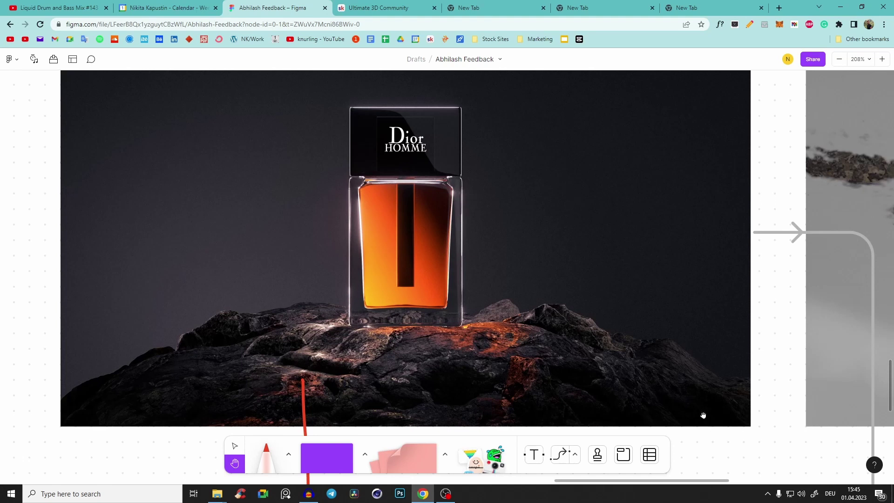
ctrl+scroll(392, 293, down, 2)
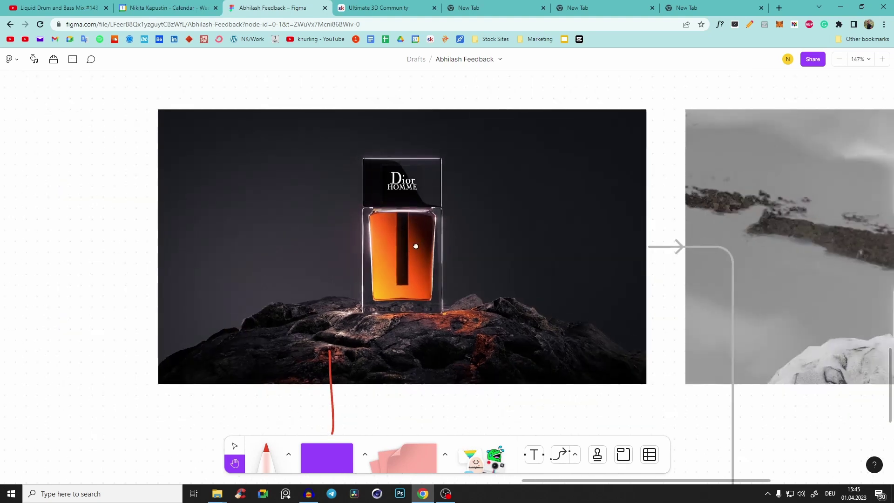
drag(411, 258, 382, 296)
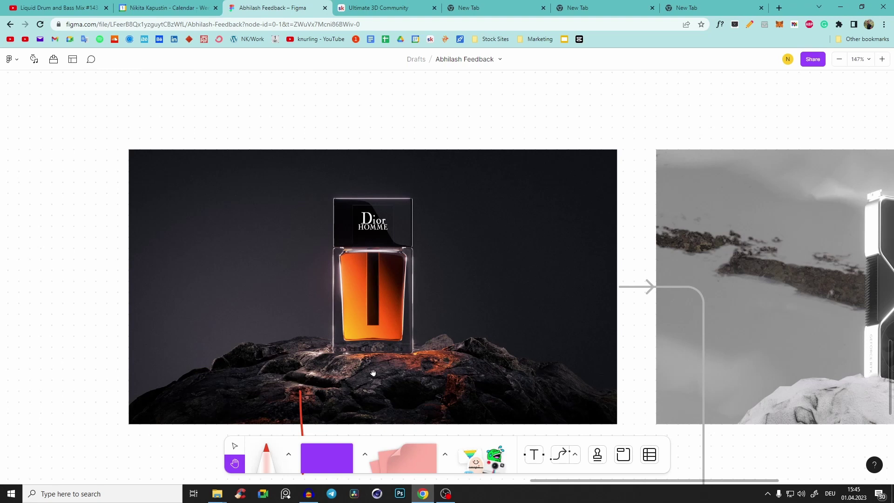
drag(668, 317, 436, 233)
drag(108, 218, 312, 319)
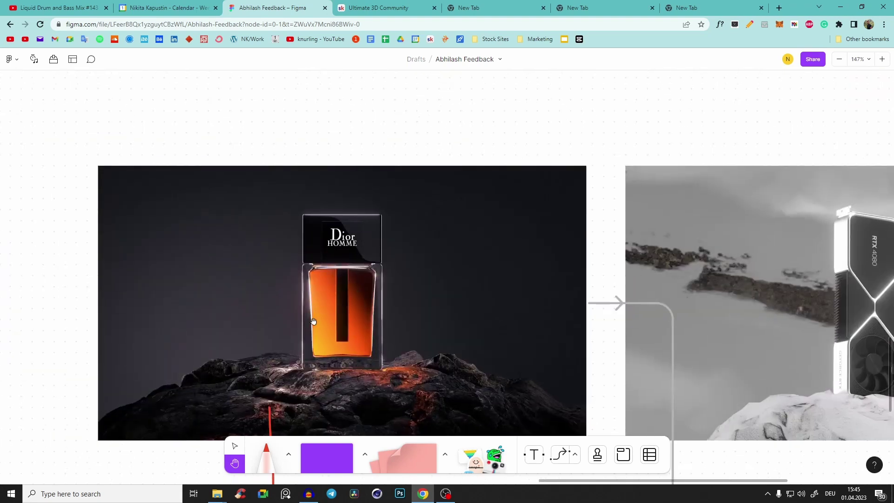
drag(705, 338, 236, 247)
scroll(396, 204, up, 1)
scroll(394, 205, left, 1)
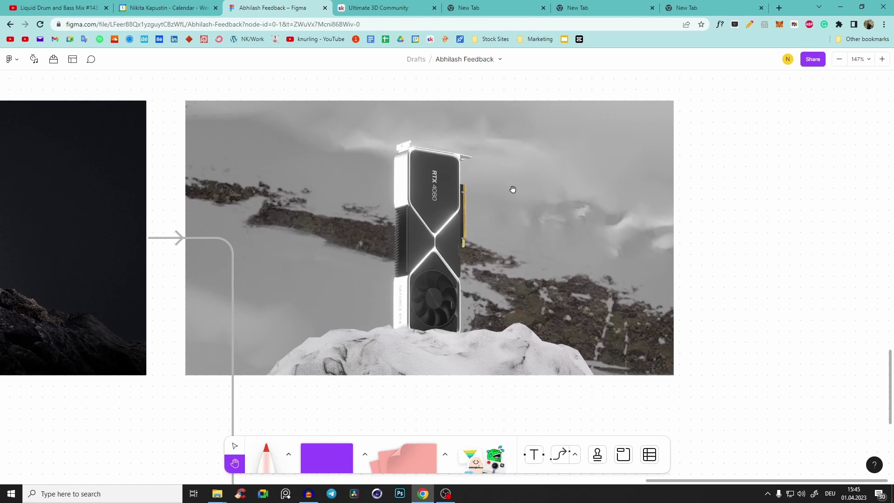
Review the Dior Homme reference and both RTX 4080 renders together on the board
ctrl+scroll(340, 261, down, 5)
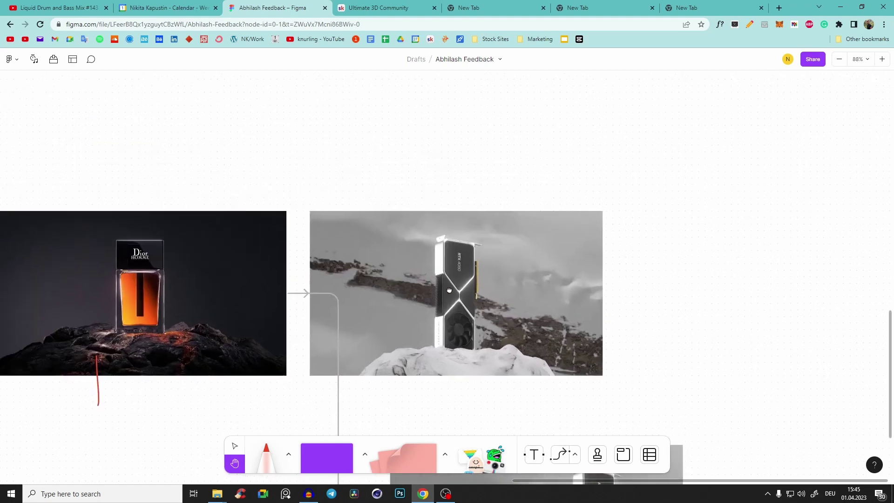
drag(503, 332, 546, 396)
ctrl+scroll(464, 271, down, 4)
drag(461, 270, 807, 326)
ctrl+scroll(387, 261, up, 4)
drag(631, 200, 268, 293)
drag(515, 192, 596, 226)
Read the comment thread about the bottle scene made from the linked jungle tutorial
scroll(595, 226, down, 5)
scroll(525, 201, left, 12)
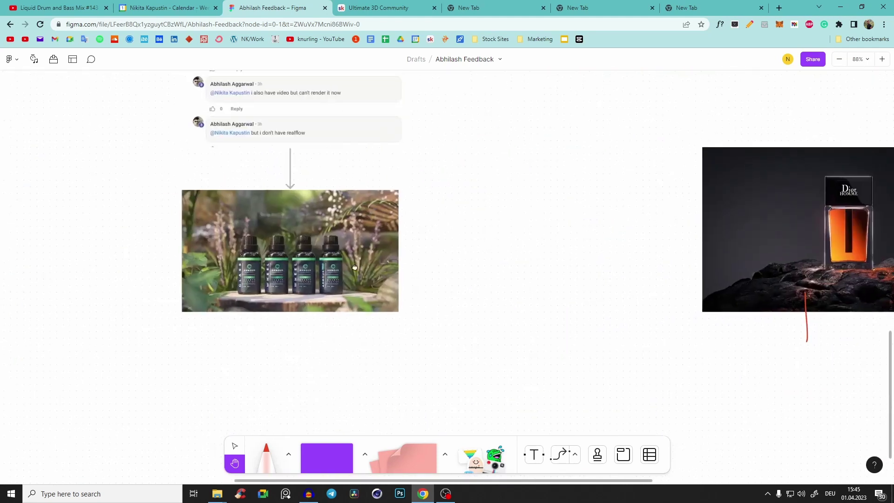
ctrl+scroll(438, 175, up, 5)
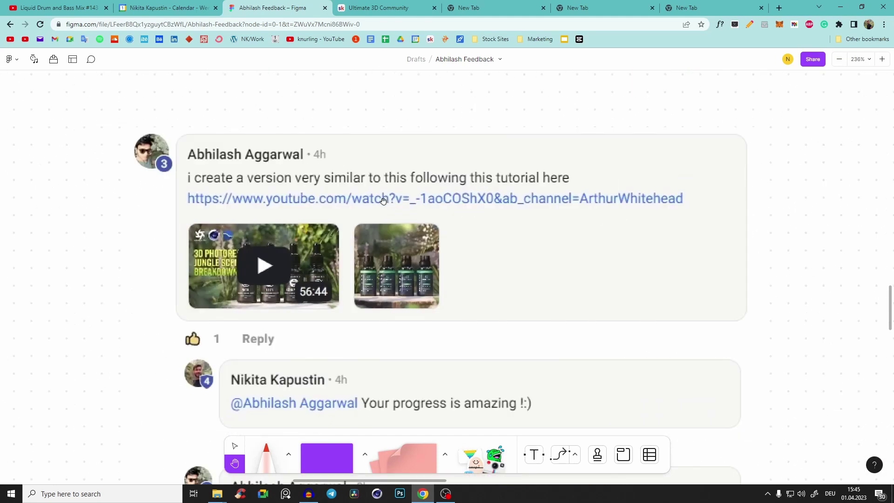
drag(427, 227, 418, 234)
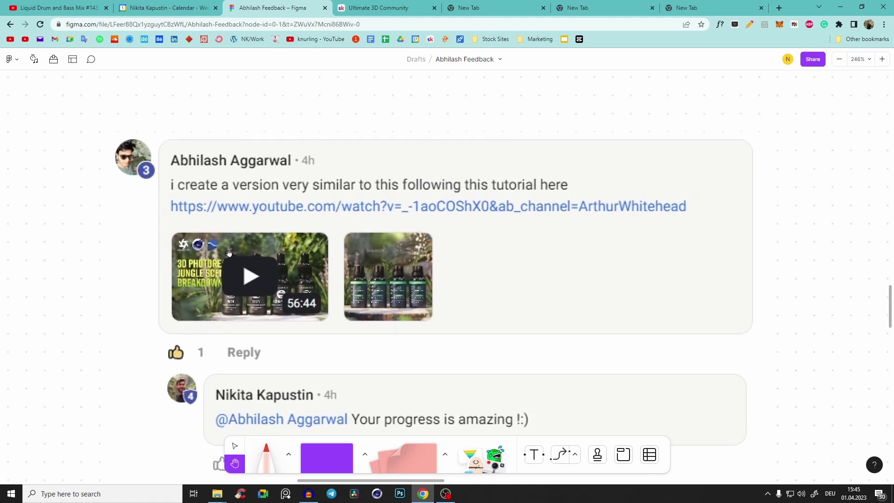
ctrl+scroll(434, 329, down, 5)
scroll(419, 321, down, 3)
scroll(353, 239, up, 2)
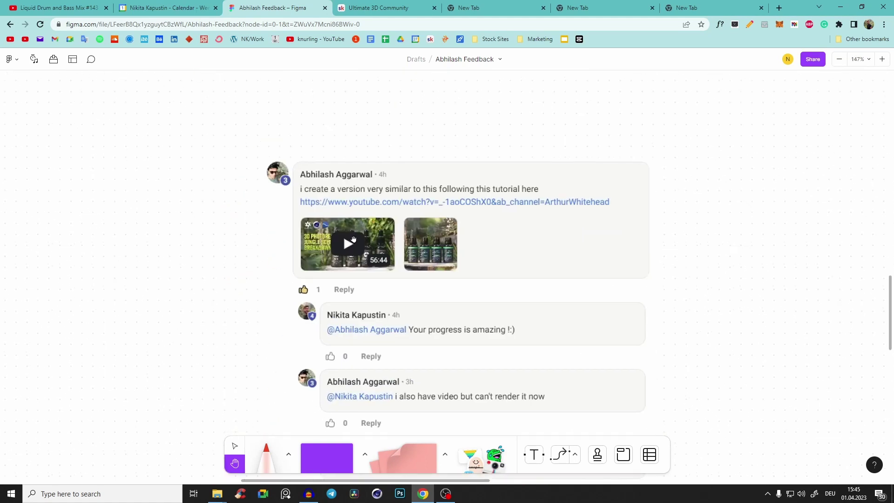
Examine the jungle render of four Armour bottles up close against the tutorial comment above it
scroll(343, 233, down, 3)
scroll(343, 142, down, 3)
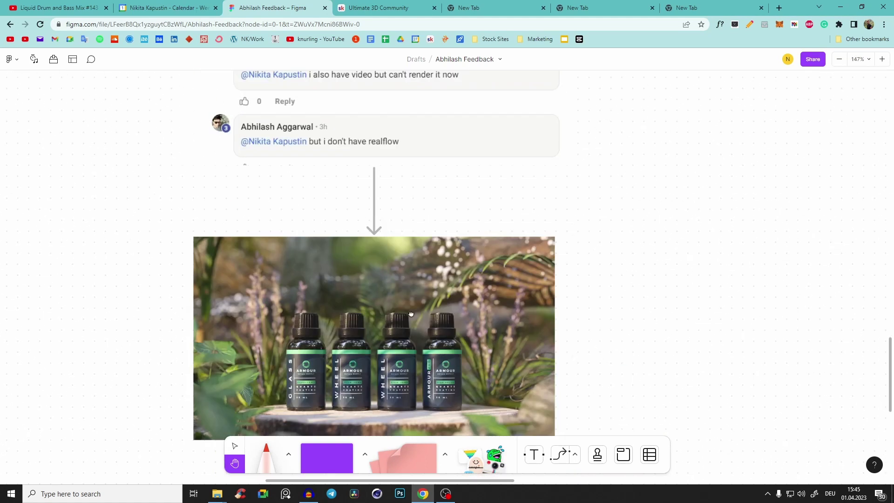
ctrl+scroll(354, 302, up, 2)
ctrl+scroll(353, 302, up, 3)
ctrl+scroll(559, 335, down, 2)
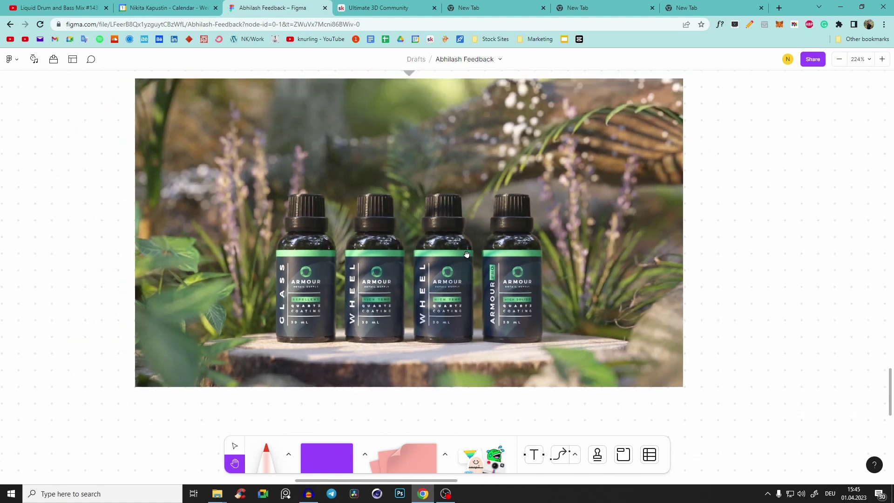
scroll(489, 312, up, 2)
scroll(433, 286, down, 1)
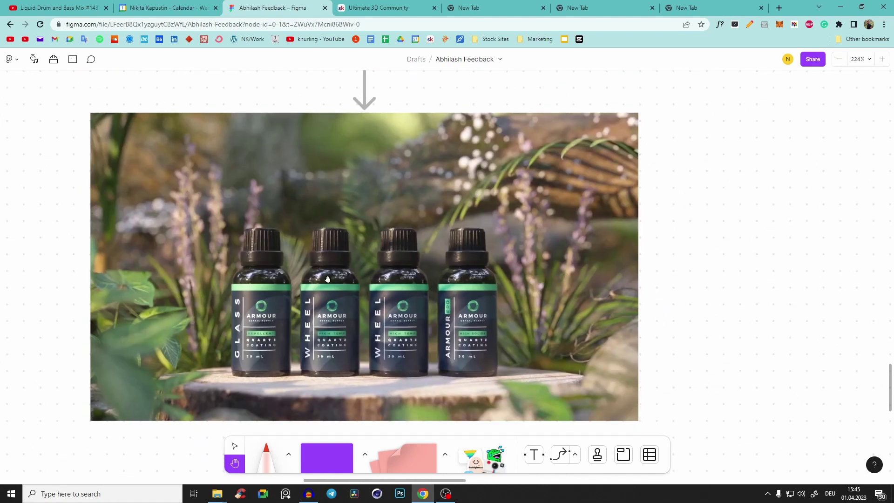
scroll(393, 155, up, 10)
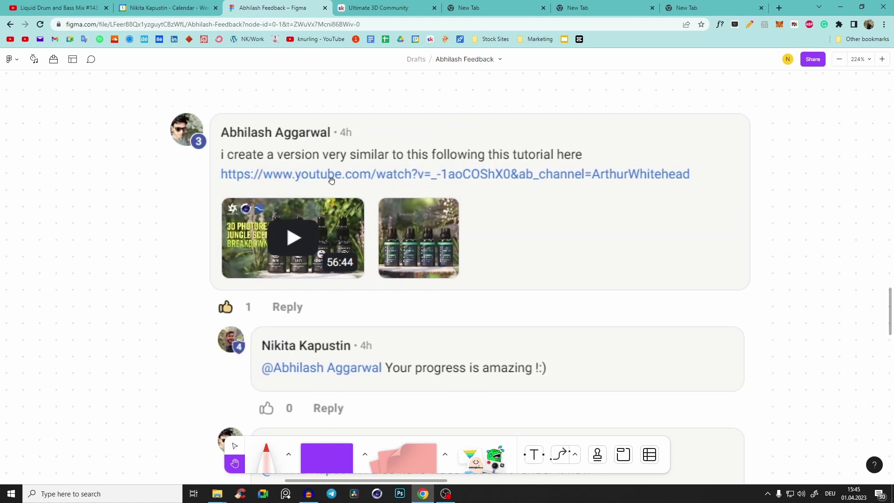
scroll(419, 248, down, 10)
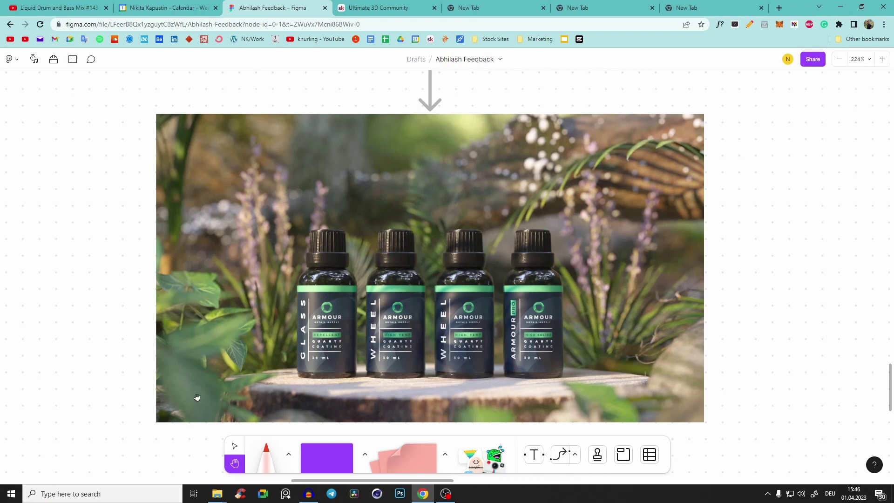
drag(583, 333, 579, 329)
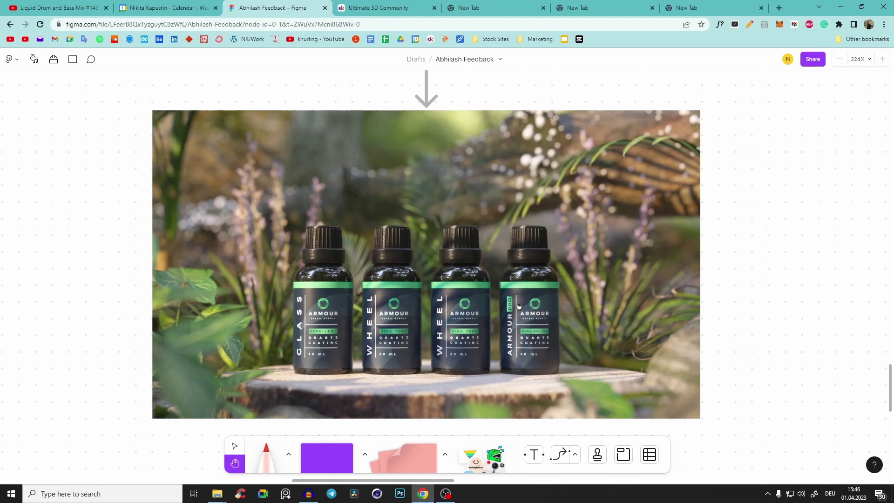
scroll(519, 306, down, 1)
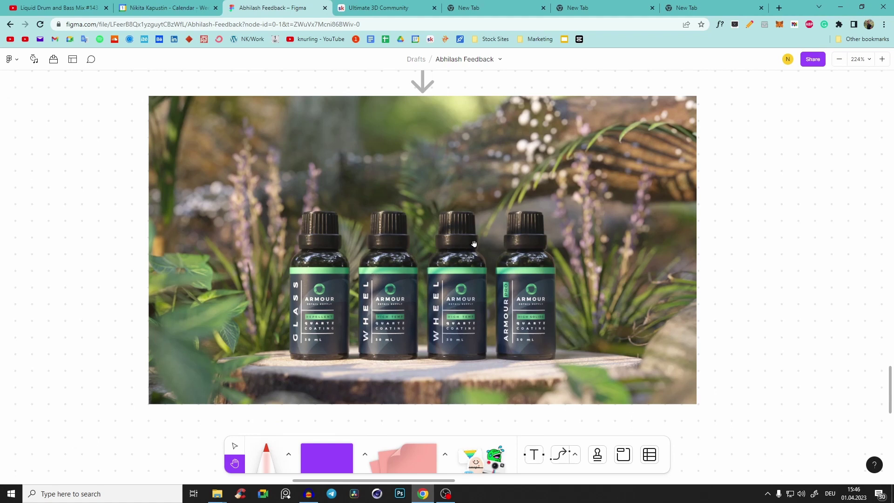
Review the jungle tutorial comment above the Armour bottle render and the Nvidia 4080 post's reference and render thumbnails
ctrl+scroll(469, 262, down, 5)
scroll(414, 251, up, 10)
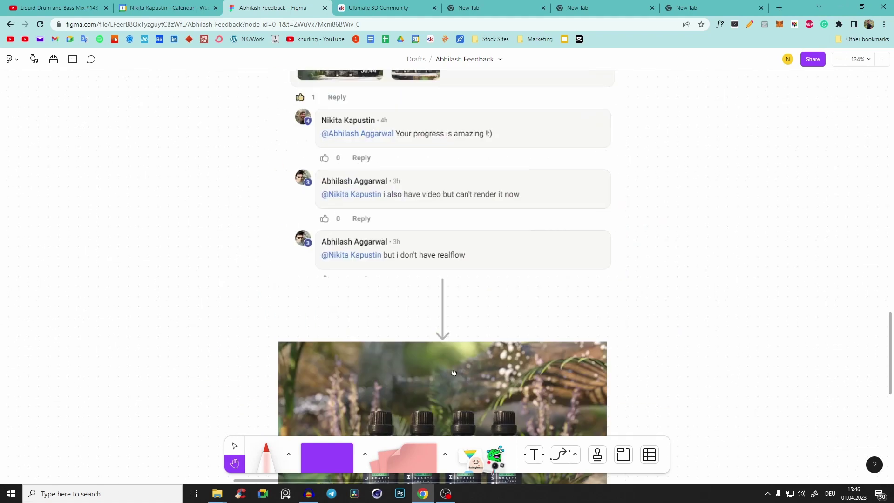
ctrl+scroll(400, 358, up, 5)
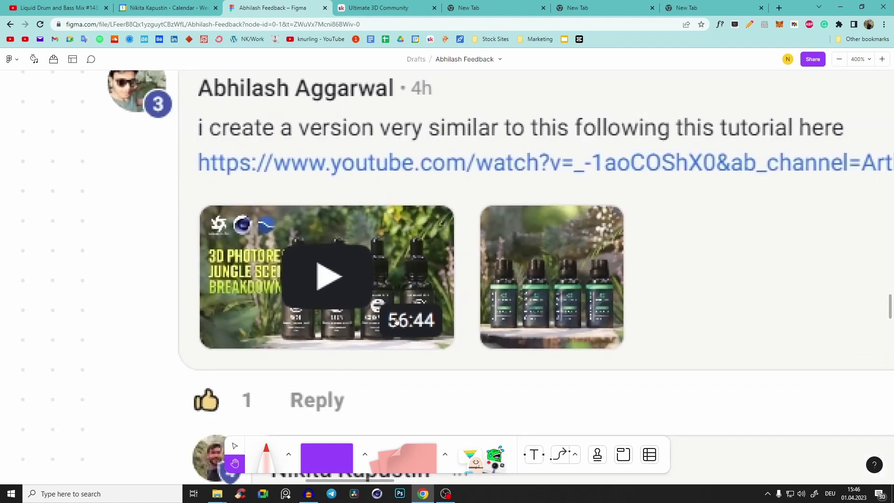
ctrl+scroll(399, 321, down, 4)
drag(457, 186, 383, 434)
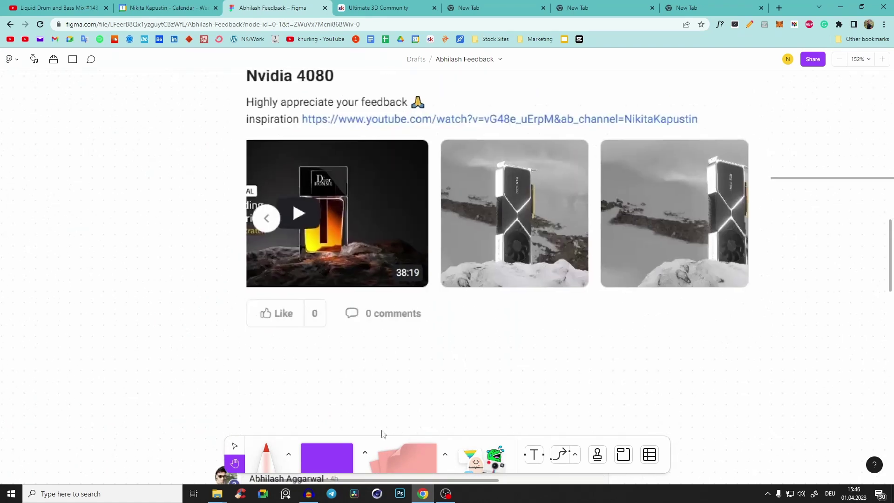
drag(393, 345, 423, 368)
ctrl+scroll(352, 248, up, 3)
scroll(364, 281, up, 1)
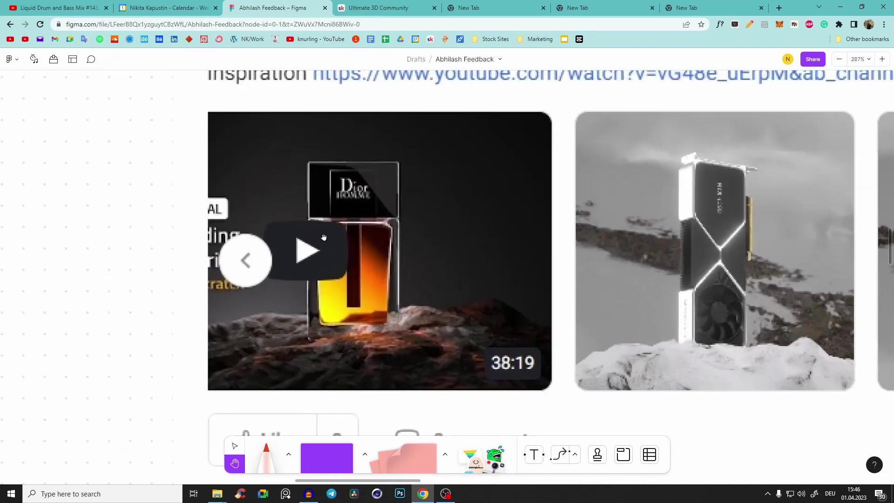
ctrl+scroll(432, 303, down, 3)
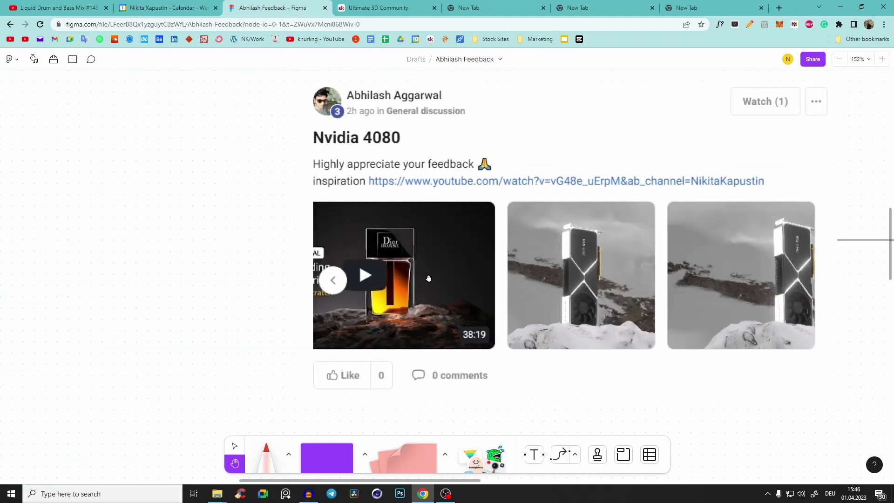
Compare the teal iPhone case reference with the purple renders labelled 1. Try and 2. Try
ctrl+scroll(429, 278, down, 3)
drag(472, 226, 376, 365)
drag(742, 75, 129, 348)
ctrl+scroll(489, 272, down, 3)
drag(549, 345, 435, 112)
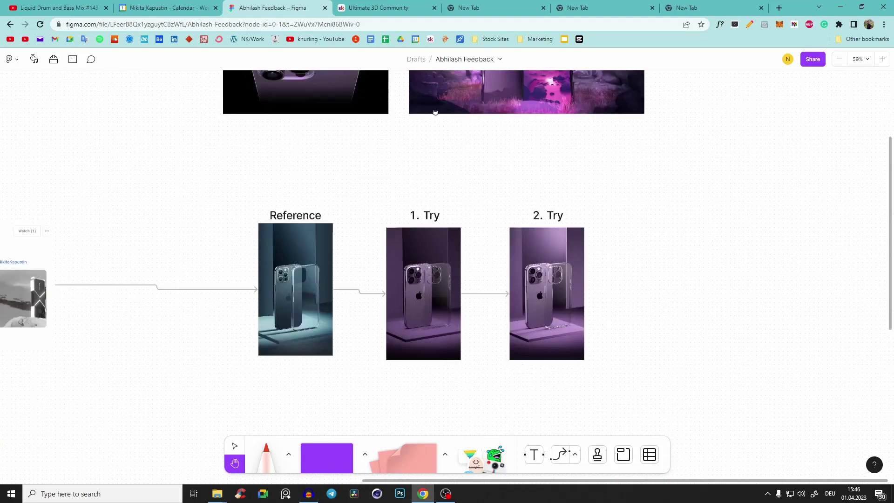
ctrl+scroll(413, 305, up, 5)
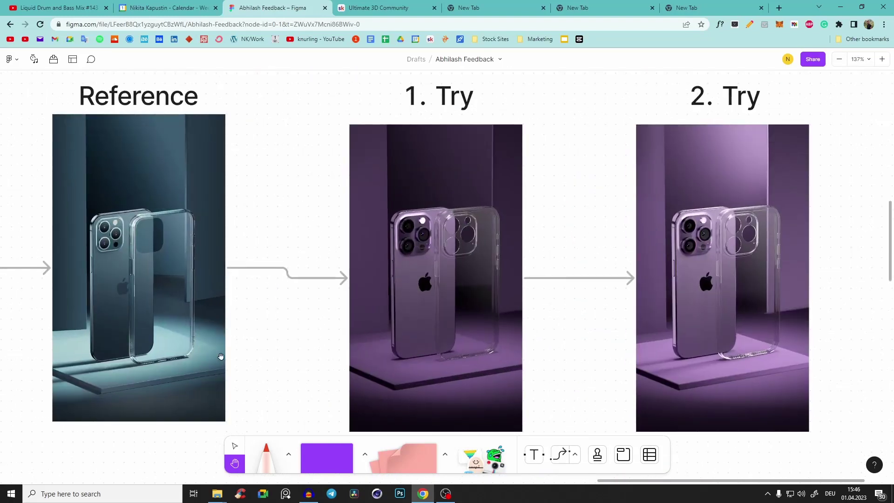
drag(152, 153, 304, 185)
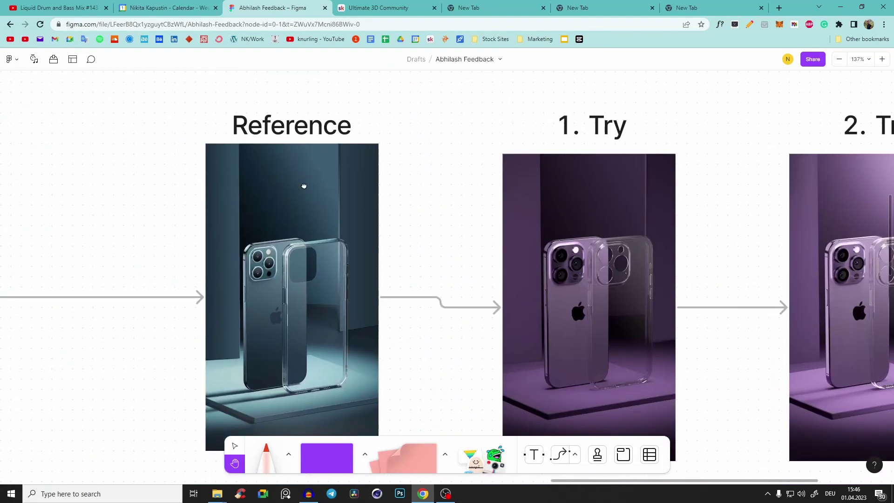
scroll(257, 323, up, 3)
ctrl+scroll(323, 305, down, 5)
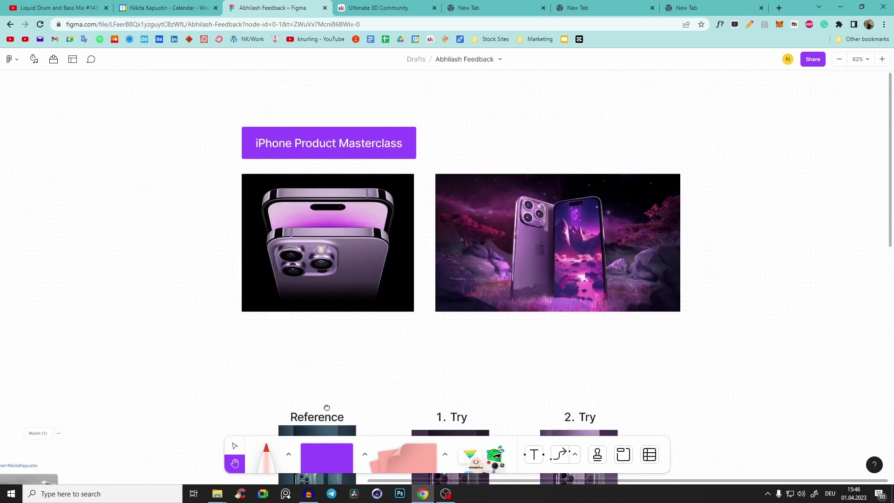
scroll(347, 349, down, 3)
ctrl+scroll(368, 320, up, 5)
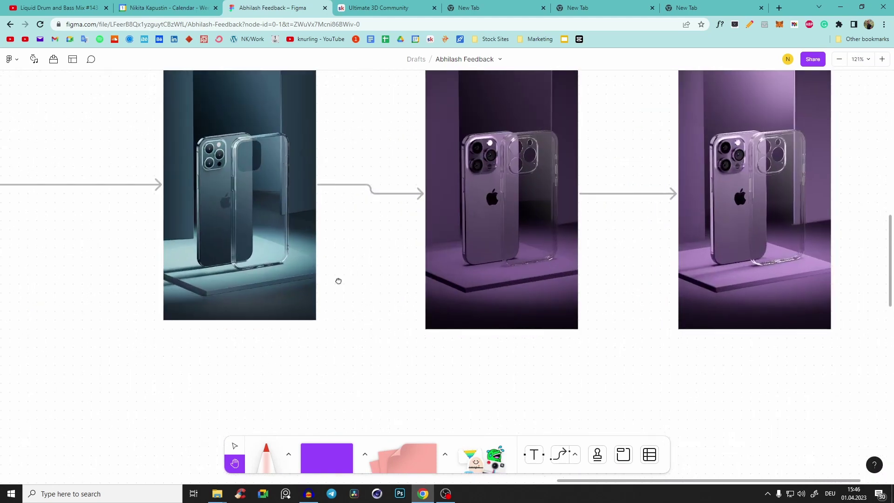
scroll(406, 239, up, 2)
scroll(378, 208, down, 2)
scroll(377, 208, right, 2)
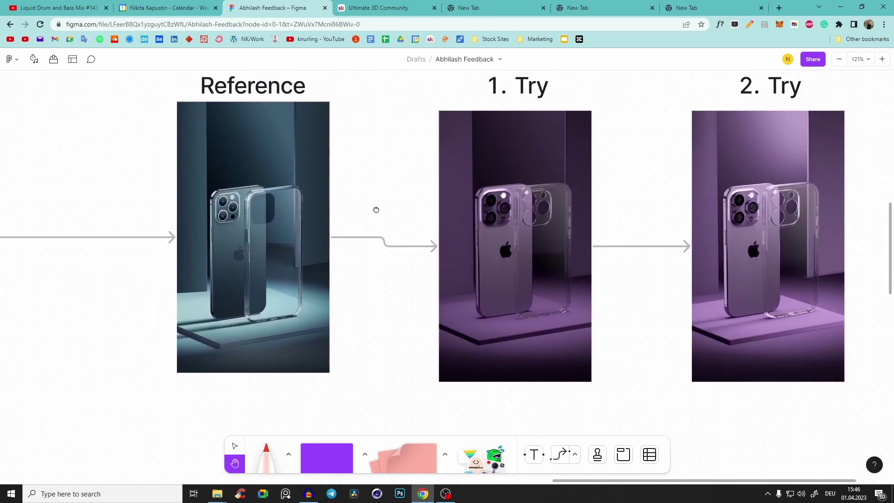
Examine the two purple iPhone renders under the iPhone Product Masterclass heading
scroll(407, 287, up, 8)
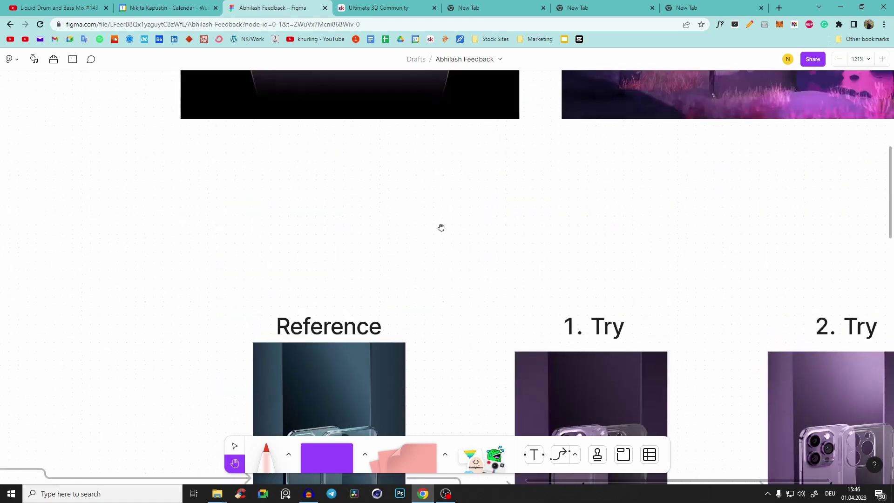
scroll(504, 316, right, 3)
scroll(504, 316, up, 3)
scroll(504, 316, left, 2)
scroll(386, 305, down, 2)
scroll(385, 306, left, 1)
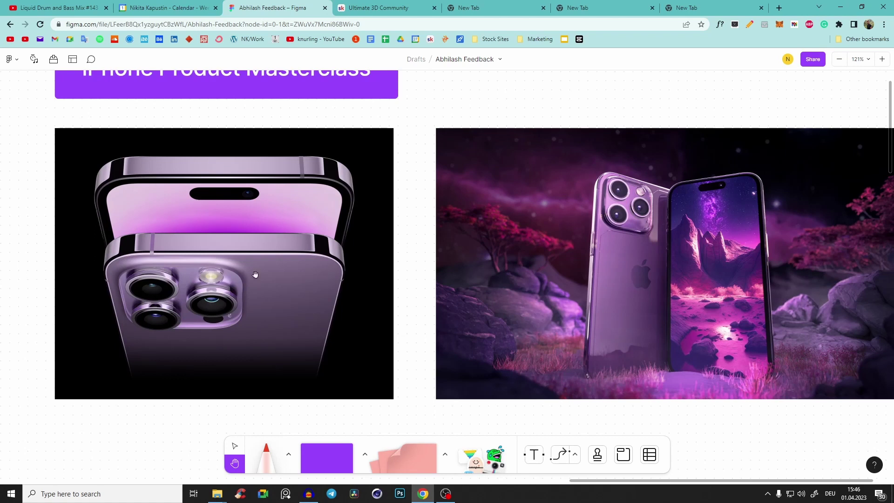
Examine the centred RTX 4080 render on the snowy rock up close for lighting and background
ctrl+scroll(633, 251, down, 1)
ctrl+scroll(535, 243, down, 3)
drag(465, 349, 434, 84)
drag(547, 373, 520, 177)
ctrl+scroll(536, 272, up, 3)
scroll(528, 243, up, 2)
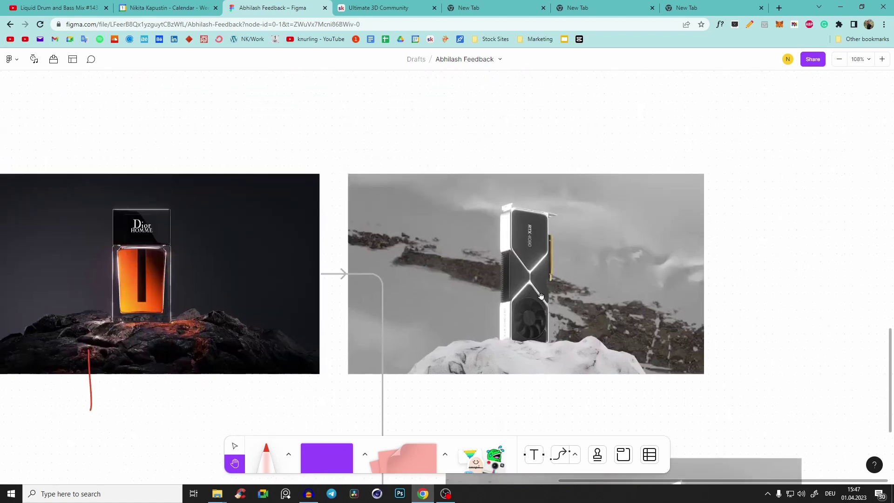
ctrl+scroll(512, 251, up, 3)
scroll(466, 270, right, 2)
ctrl+scroll(454, 277, up, 3)
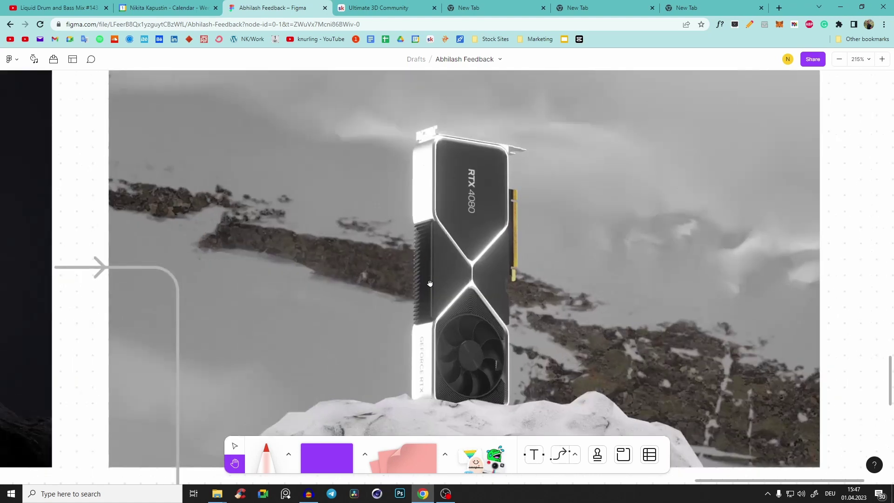
ctrl+scroll(429, 283, down, 3)
drag(433, 266, 565, 275)
scroll(565, 275, right, 3)
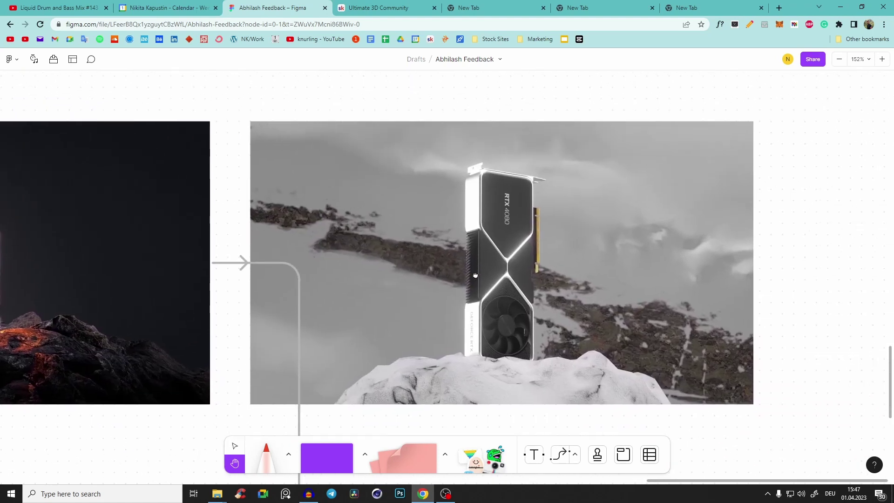
Compare the Dior Homme reference's dark rock scene with the centred RTX 4080 render's snowy setting
drag(470, 223, 508, 410)
drag(502, 188, 534, 408)
ctrl+scroll(501, 321, down, 3)
scroll(465, 186, down, 8)
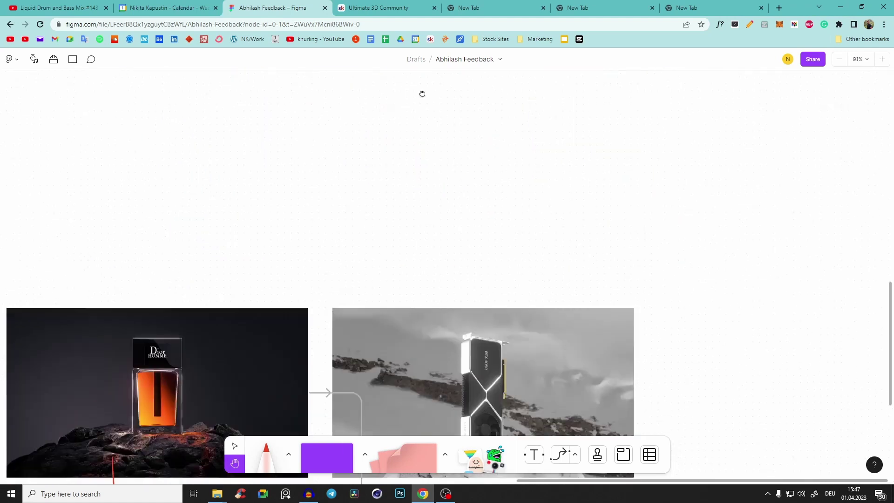
ctrl+scroll(193, 233, up, 3)
drag(193, 233, 385, 288)
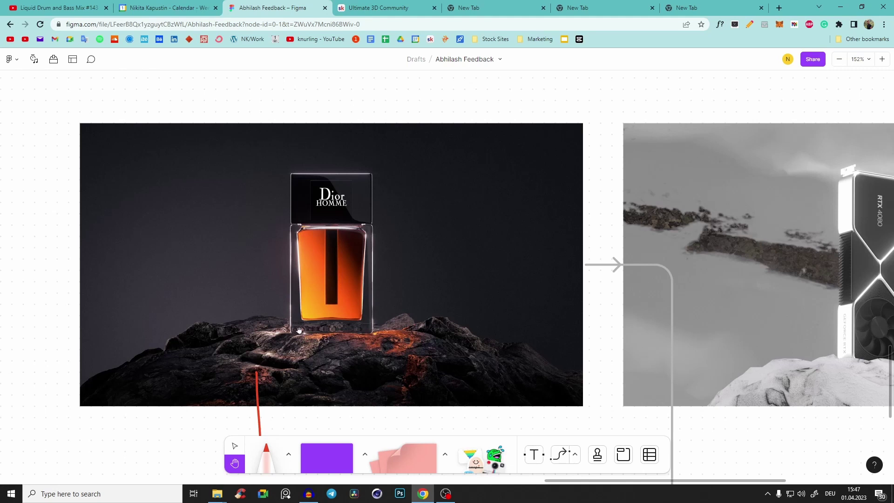
shift+scroll(489, 330, right, 7)
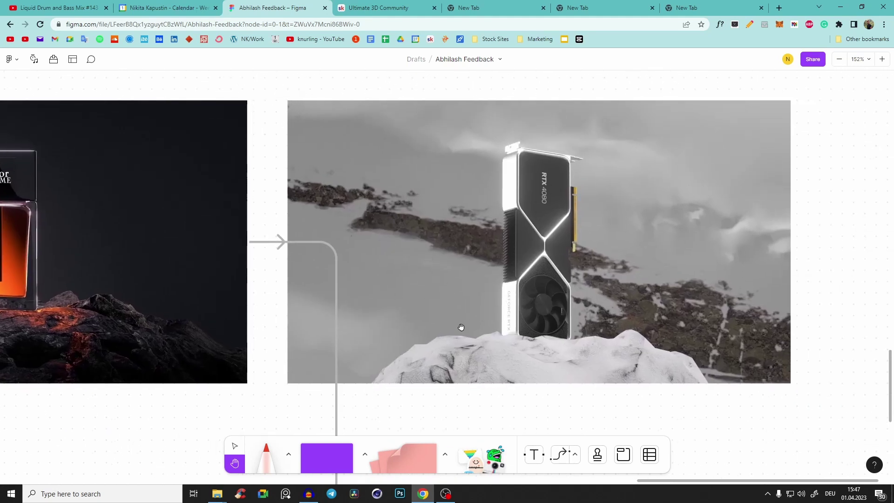
ctrl+scroll(532, 209, down, 5)
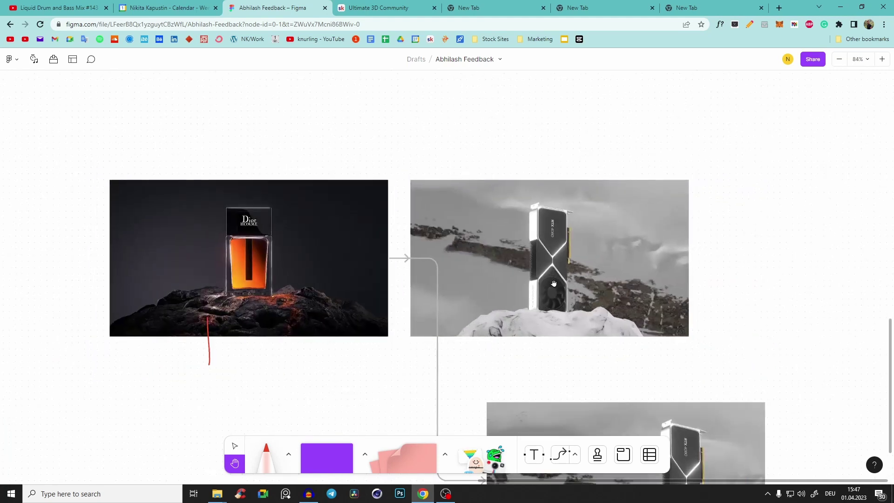
ctrl+scroll(577, 233, up, 6)
ctrl+scroll(528, 235, down, 5)
ctrl+scroll(528, 236, down, 6)
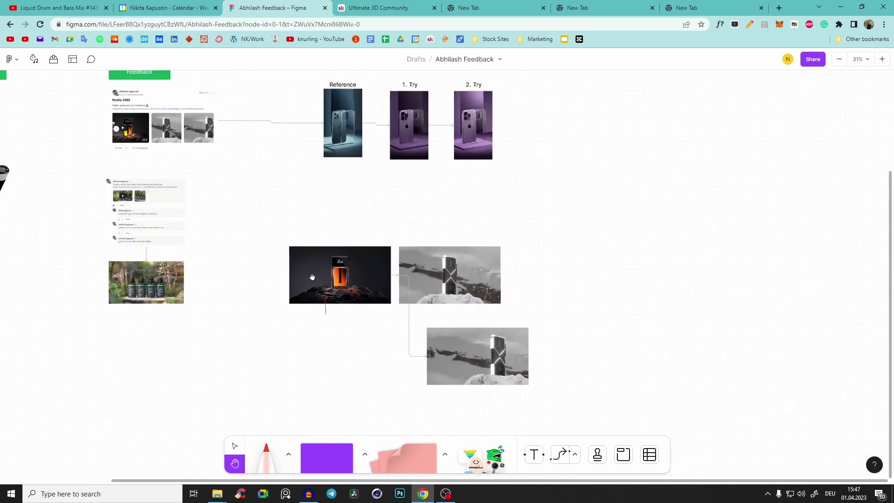
Examine the toothbrush, smartwatch and "ihatethecold" device images under Coaching Start 2 Weeks ago
scroll(459, 366, up, 4)
drag(465, 278, 521, 271)
ctrl+scroll(218, 277, up, 4)
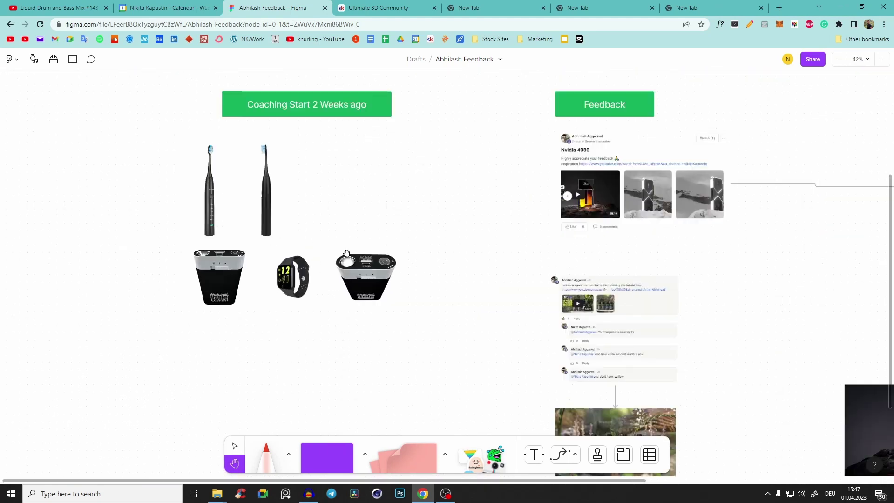
drag(337, 248, 427, 321)
ctrl+scroll(371, 303, up, 1)
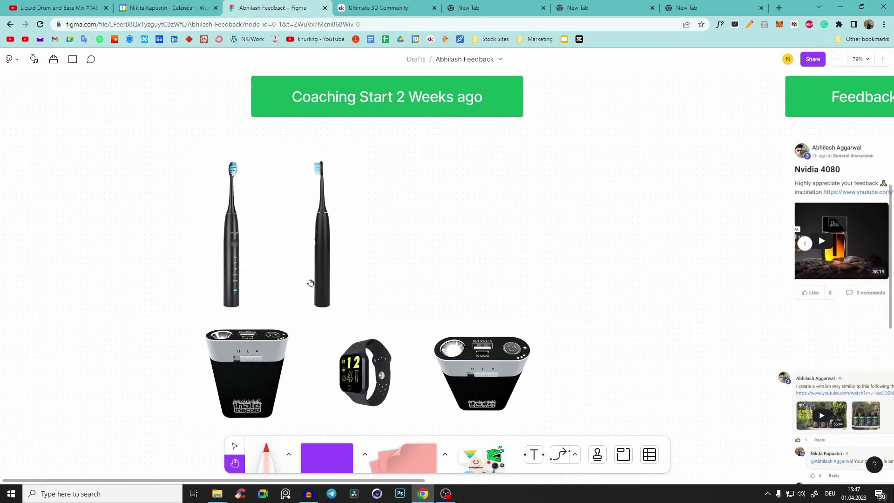
ctrl+scroll(494, 331, up, 8)
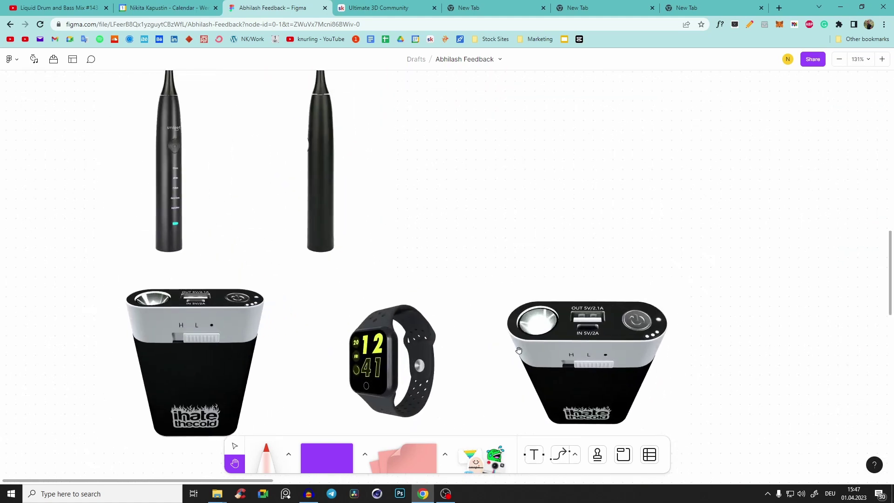
ctrl+scroll(688, 317, down, 10)
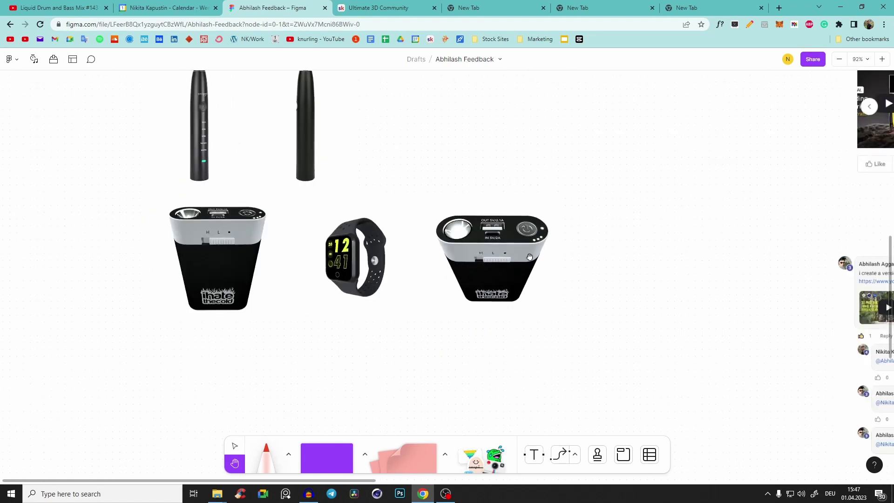
Revisit the iPhone case reference and its two tries after viewing the early coaching work
ctrl+scroll(620, 325, up, 2)
drag(620, 325, 554, 356)
drag(607, 368, 545, 168)
ctrl+scroll(399, 267, up, 4)
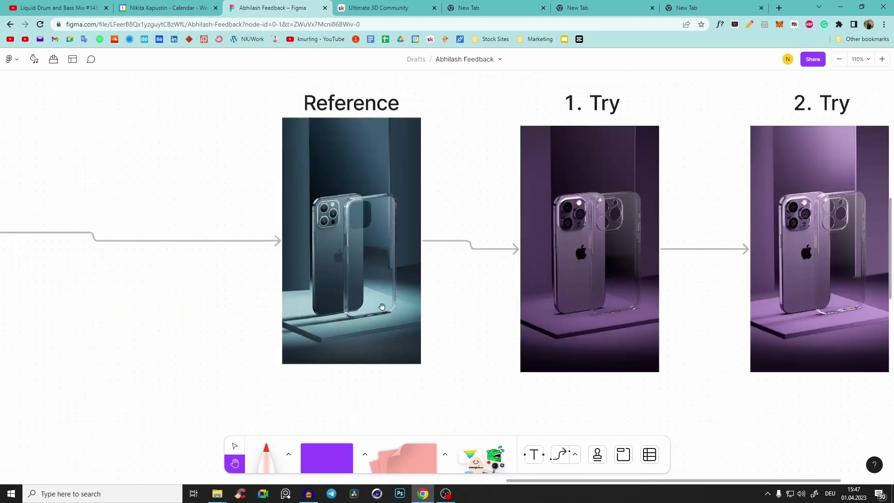
ctrl+scroll(469, 286, down, 4)
drag(304, 312, 380, 258)
scroll(259, 243, down, 2)
scroll(259, 243, left, 2)
ctrl+scroll(259, 243, up, 5)
scroll(208, 238, up, 5)
drag(526, 268, 428, 112)
drag(540, 187, 577, 395)
Inspect the centred RTX 4080 render again, checking the card, the rock base and the mountain backdrop
drag(536, 373, 189, 98)
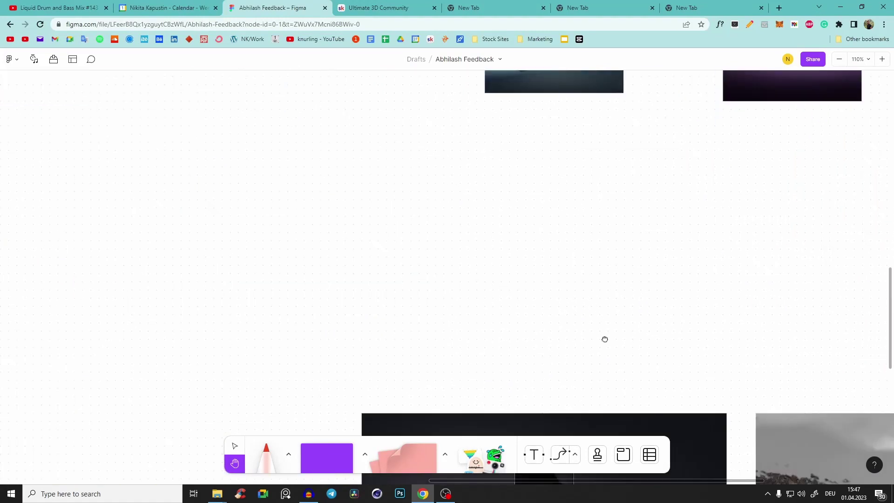
scroll(559, 336, up, 4)
ctrl+scroll(457, 265, up, 5)
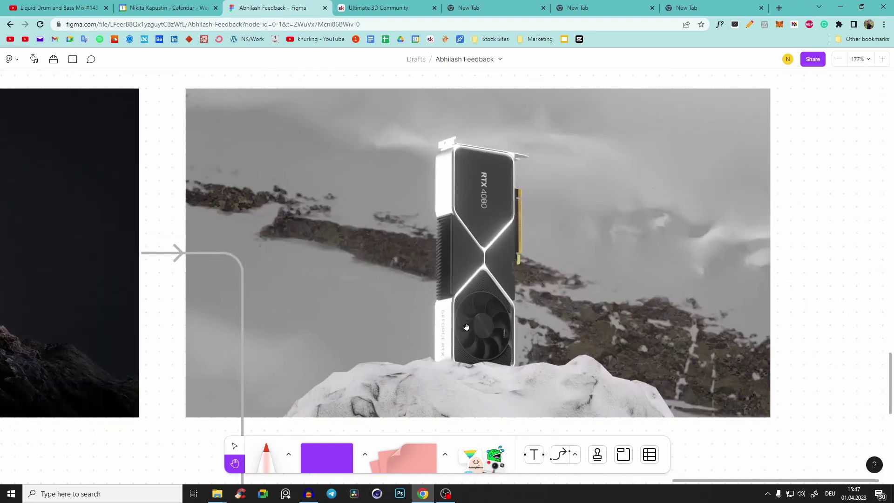
scroll(432, 352, left, 3)
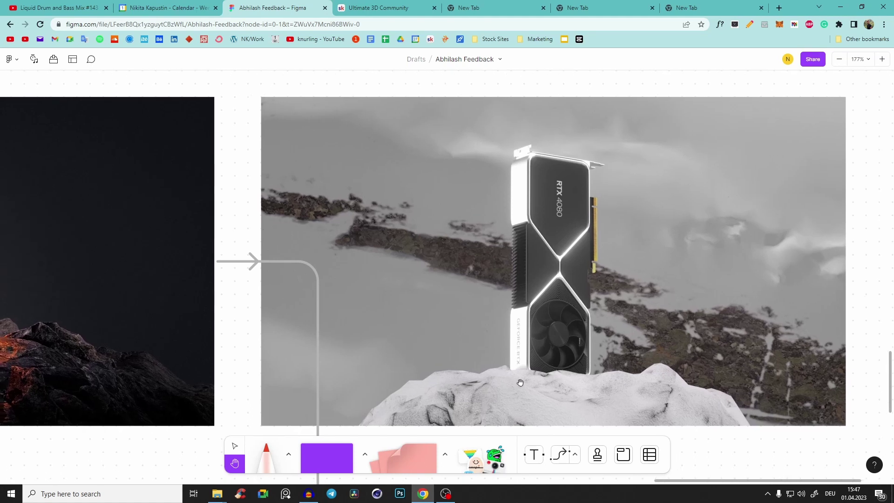
drag(502, 281, 428, 234)
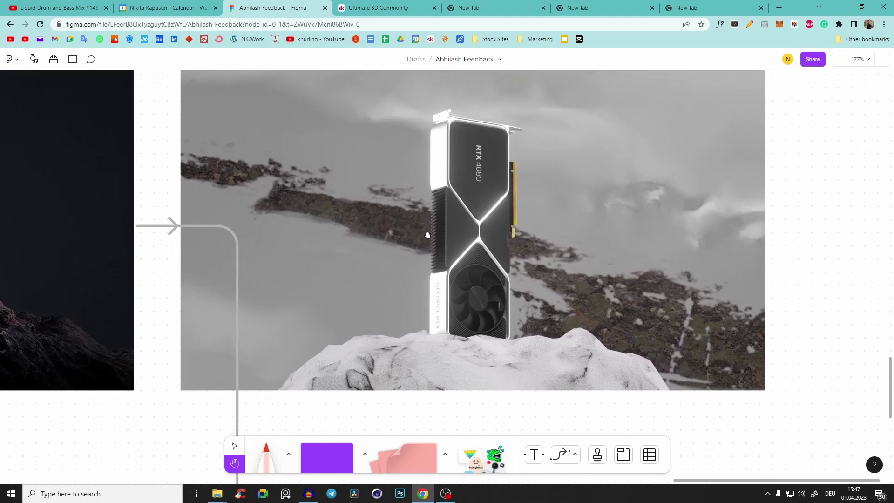
drag(472, 255, 473, 219)
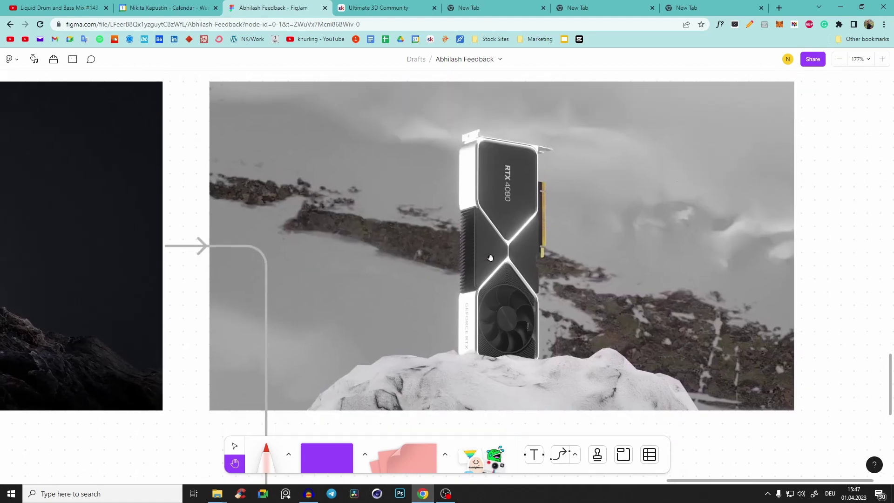
View the Dior Homme reference and the centred RTX 4080 render side by side
ctrl+scroll(501, 230, down, 5)
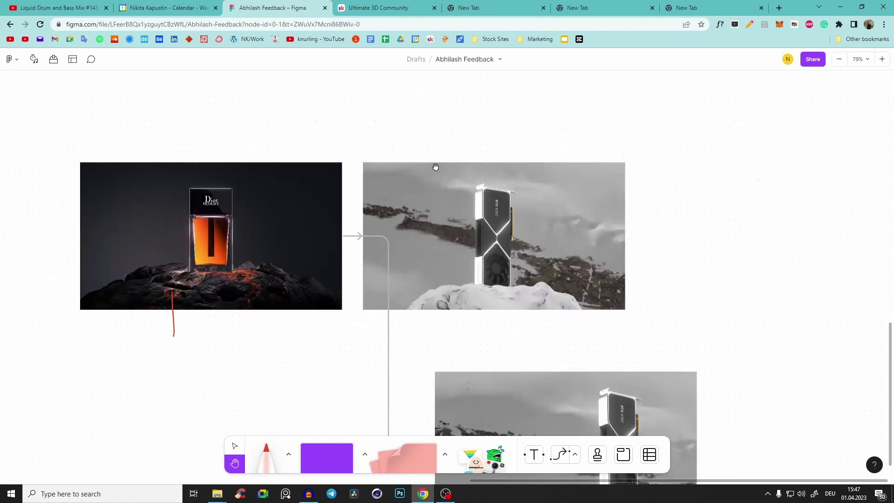
ctrl+scroll(412, 313, up, 1)
drag(519, 355, 419, 265)
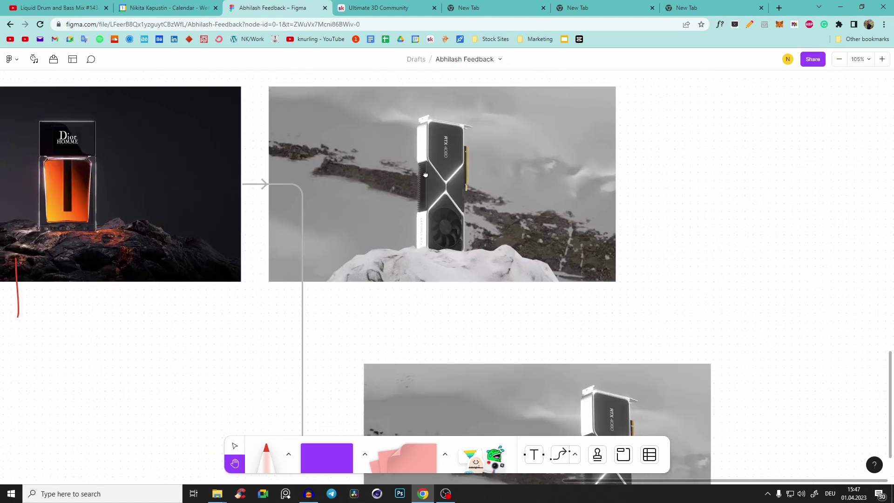
scroll(472, 252, up, 2)
scroll(472, 251, left, 1)
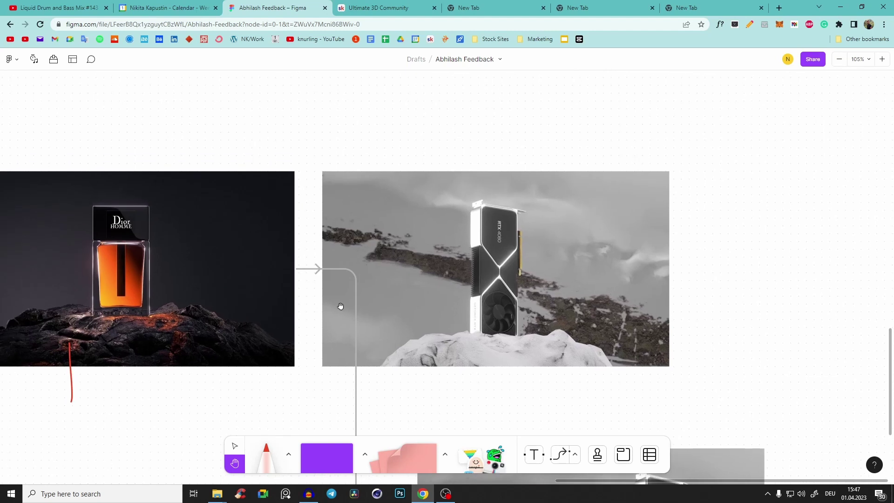
drag(340, 306, 436, 258)
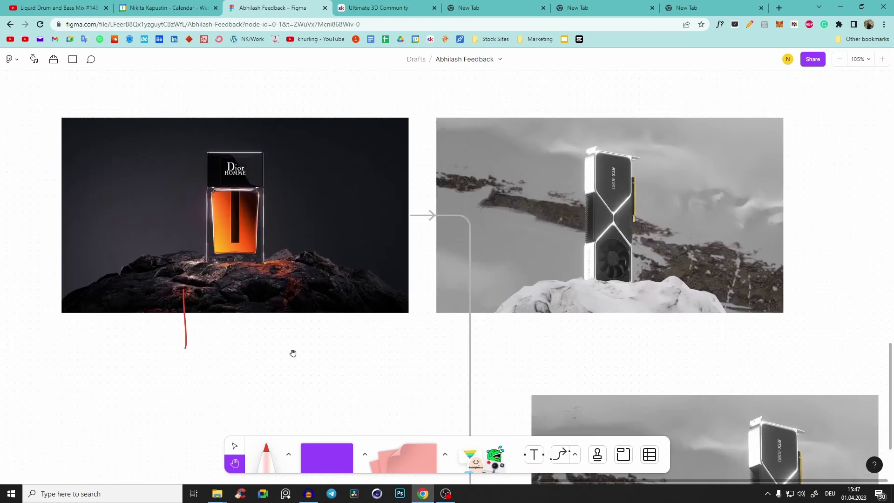
Examine the off-centre RTX 4080 render up close, looking at the card's placement, the rock base and the mountain backdrop
drag(398, 296, 641, 377)
ctrl+scroll(531, 240, down, 6)
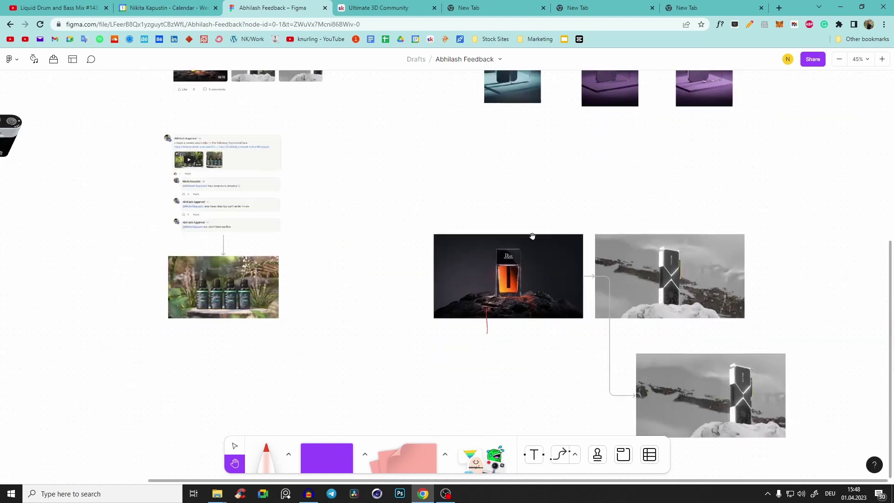
drag(552, 280, 502, 322)
scroll(502, 323, down, 2)
scroll(502, 323, right, 3)
ctrl+scroll(536, 307, up, 5)
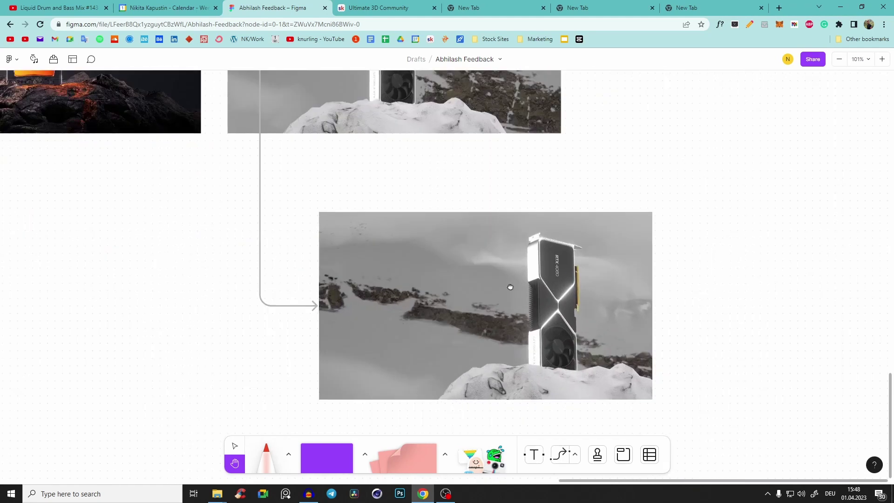
ctrl+scroll(544, 323, up, 1)
drag(566, 338, 529, 284)
ctrl+scroll(530, 296, up, 1)
drag(552, 321, 527, 273)
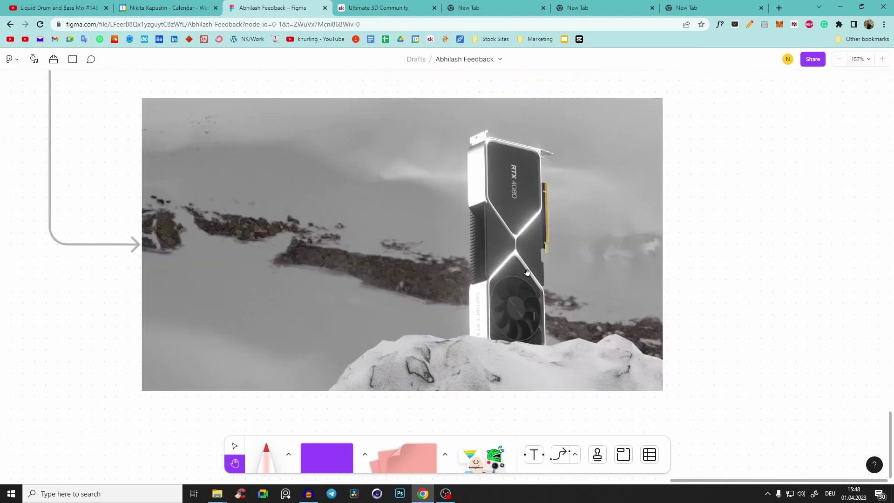
ctrl+scroll(525, 276, up, 1)
scroll(459, 288, up, 1)
scroll(466, 292, left, 1)
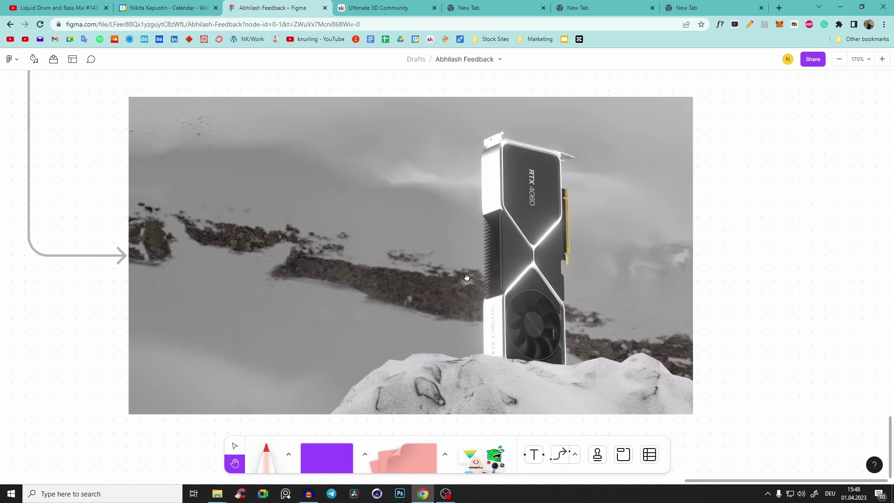
Return to the centred RTX 4080 render and inspect the card and its snowy rock base up close
ctrl+scroll(457, 252, down, 5)
scroll(515, 280, up, 3)
scroll(515, 280, left, 2)
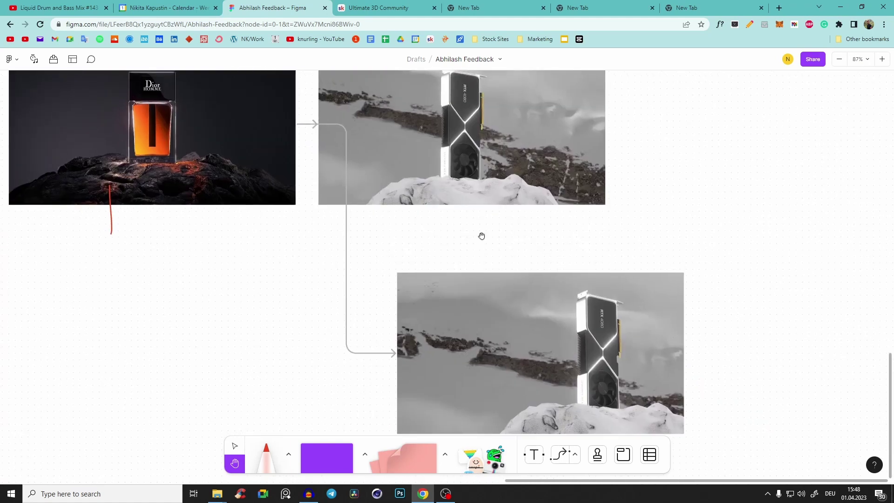
scroll(370, 249, up, 2)
scroll(370, 249, left, 1)
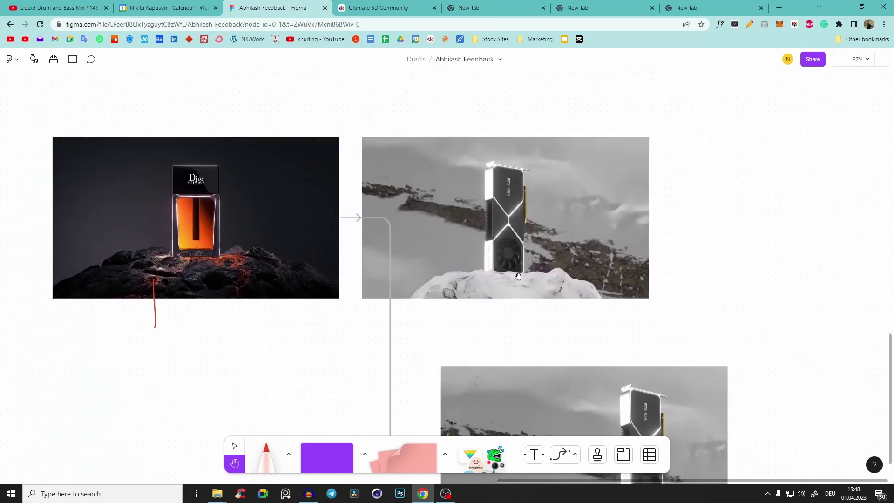
scroll(568, 252, down, 2)
scroll(517, 259, up, 2)
ctrl+scroll(517, 259, up, 5)
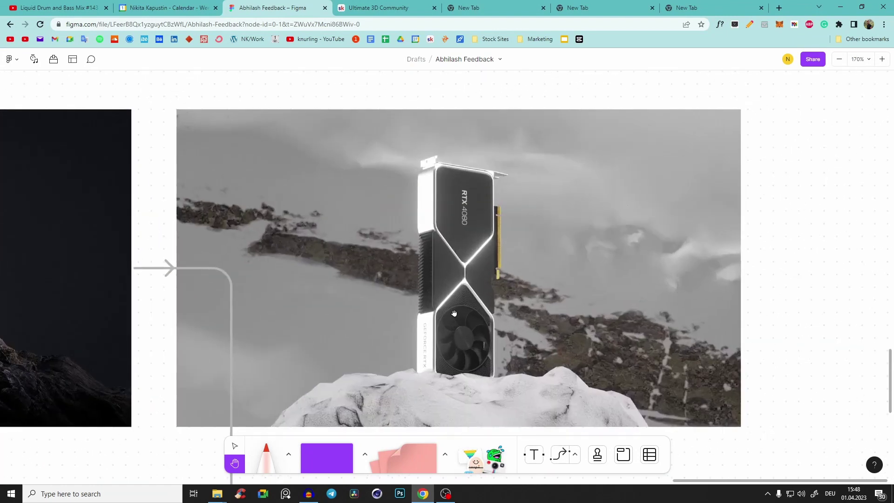
Compare the Dior Homme reference with the centred RTX 4080 render, looking at how the product sits on the rock
ctrl+scroll(450, 309, down, 3)
scroll(493, 251, down, 2)
scroll(493, 251, left, 2)
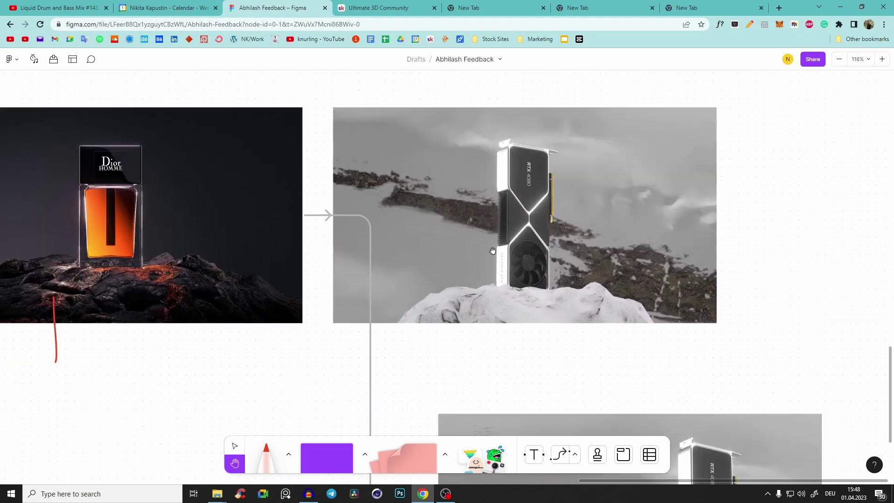
drag(552, 262, 548, 318)
scroll(419, 422, up, 3)
scroll(419, 422, left, 5)
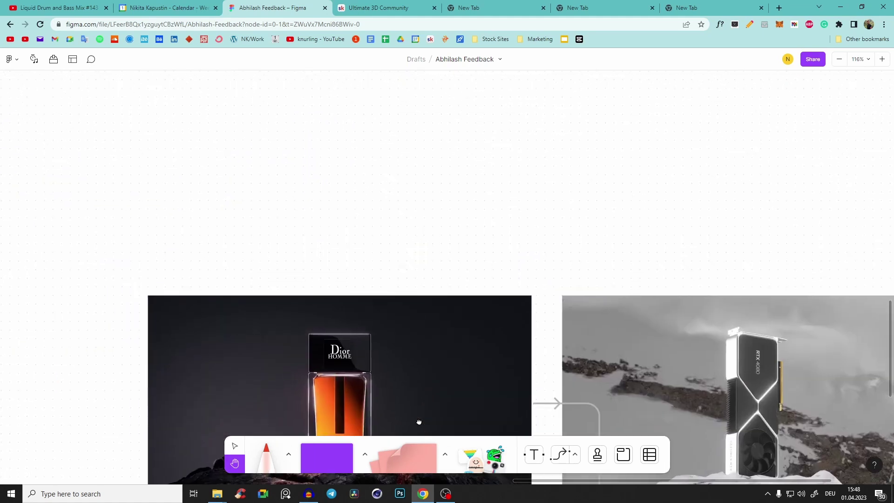
ctrl+scroll(494, 222, down, 2)
scroll(466, 224, down, 4)
scroll(466, 224, right, 2)
ctrl+scroll(447, 186, up, 3)
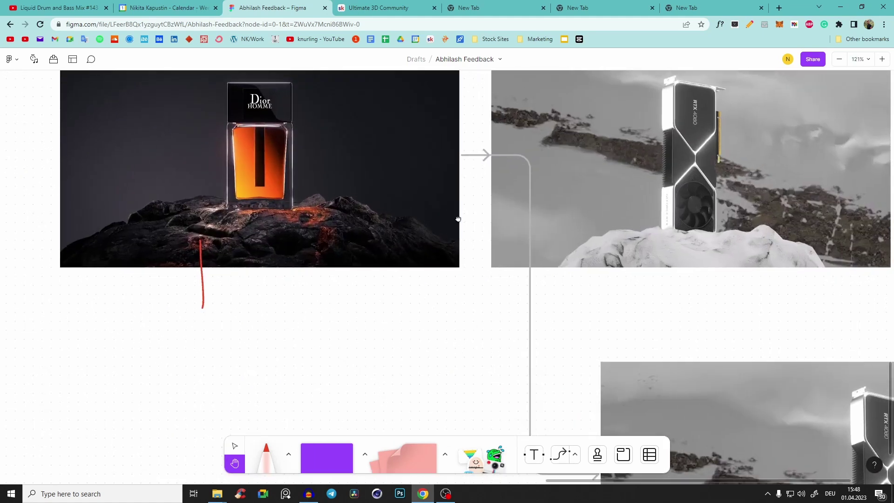
scroll(445, 260, up, 2)
scroll(445, 261, right, 1)
scroll(579, 253, down, 3)
scroll(579, 254, right, 4)
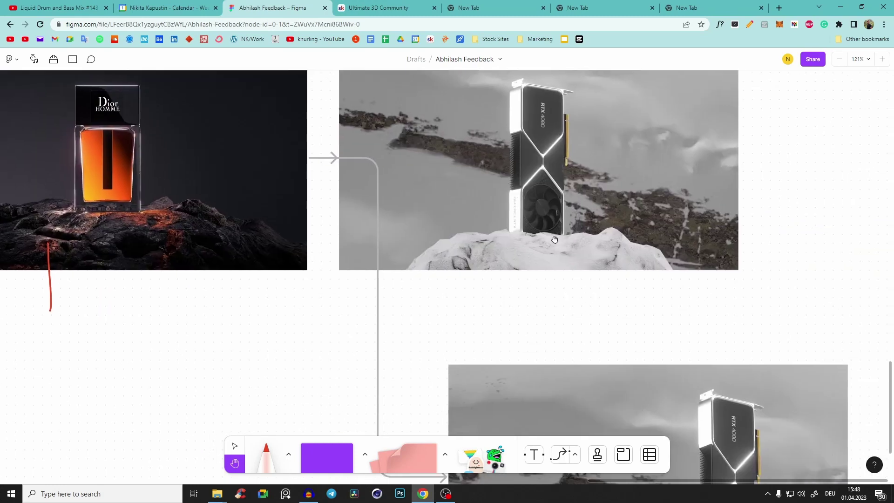
Revisit the off-centre RTX 4080 render, and bring the centred version and the Dior Homme reference back into view together
drag(470, 334, 388, 143)
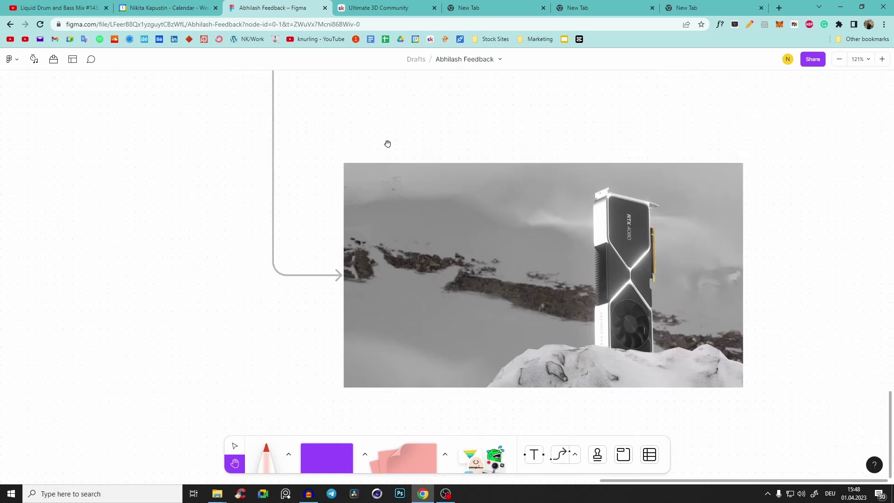
drag(461, 188, 552, 381)
ctrl+scroll(365, 186, up, 3)
scroll(390, 182, down, 2)
scroll(389, 182, right, 2)
ctrl+scroll(384, 182, down, 3)
drag(423, 124, 504, 278)
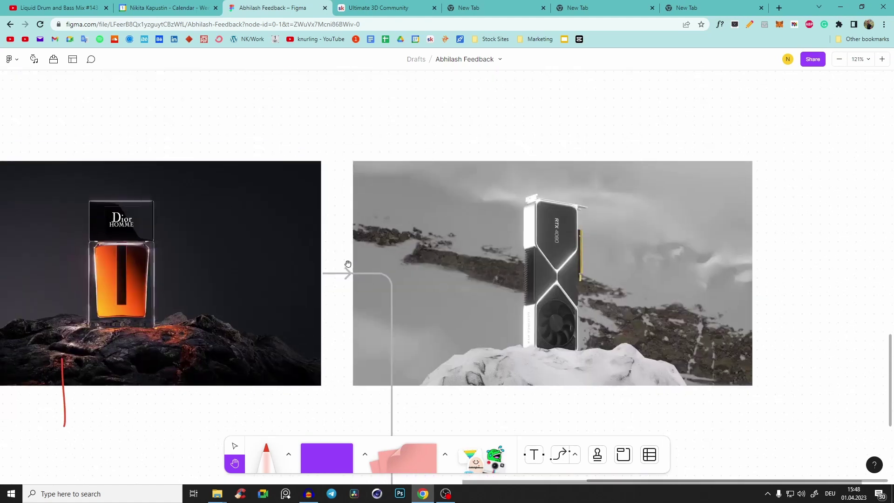
ctrl+scroll(348, 264, down, 3)
drag(330, 262, 377, 265)
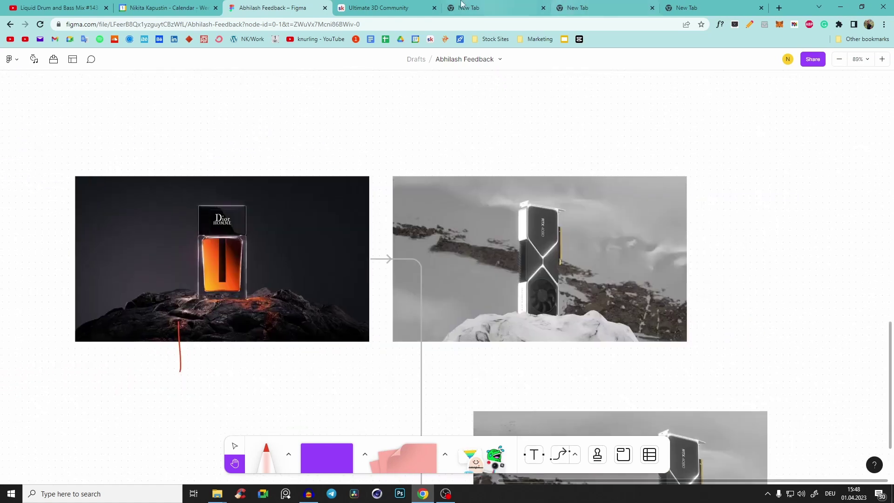
Switch to the Ultimate 3D Community on Skool and read the comments on the "Experimental" post
click(382, 8)
scroll(422, 230, down, 9)
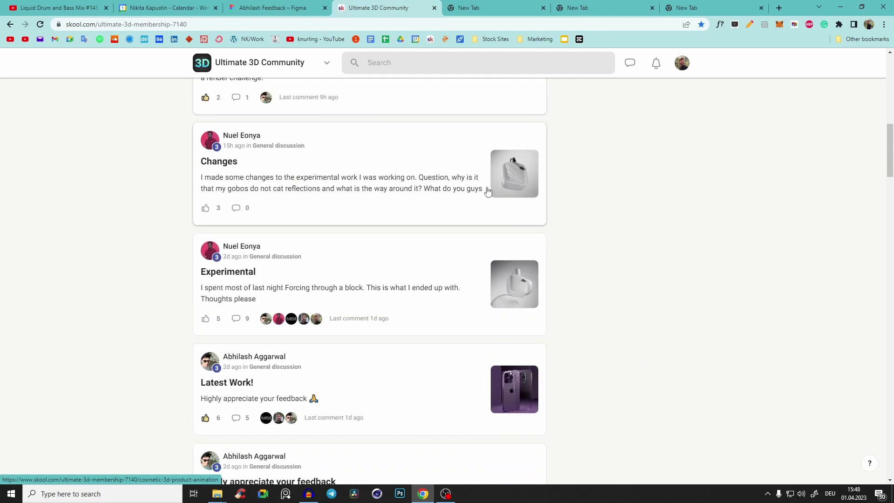
scroll(499, 223, down, 2)
scroll(511, 279, up, 3)
click(524, 336)
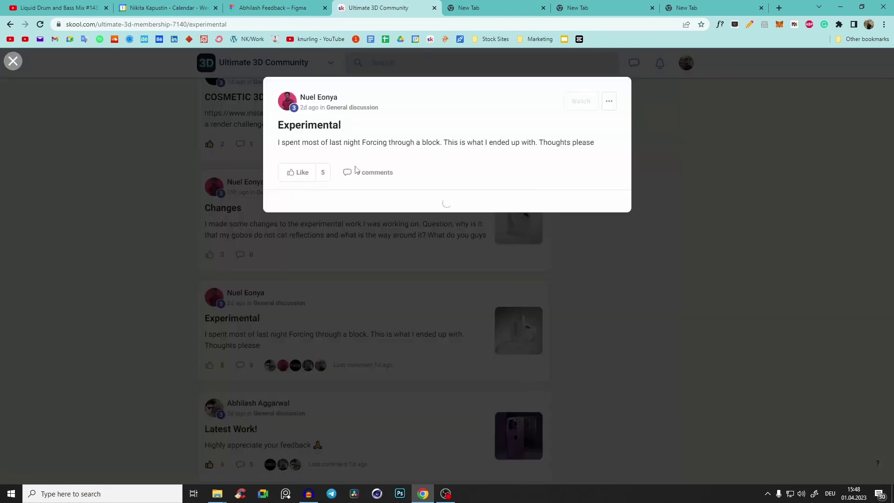
scroll(332, 210, down, 10)
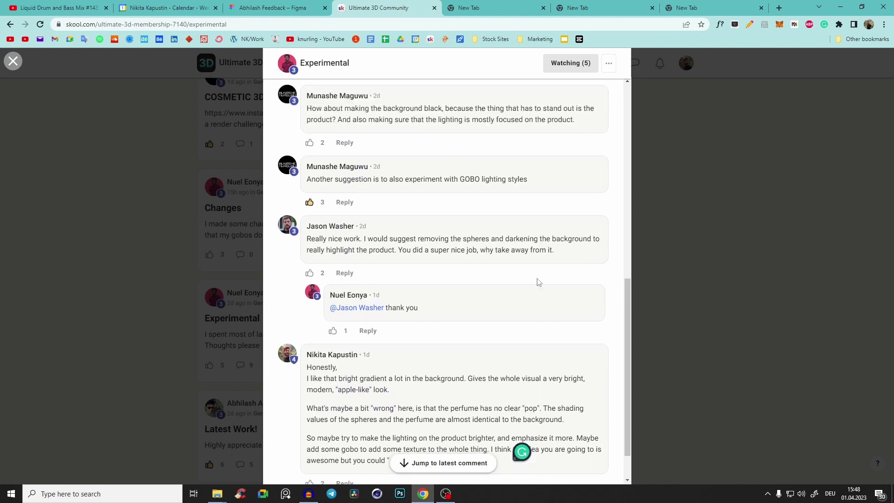
key(Escape)
View the "Changes" post with its perfume bottle images and close it again
scroll(495, 347, up, 3)
click(526, 362)
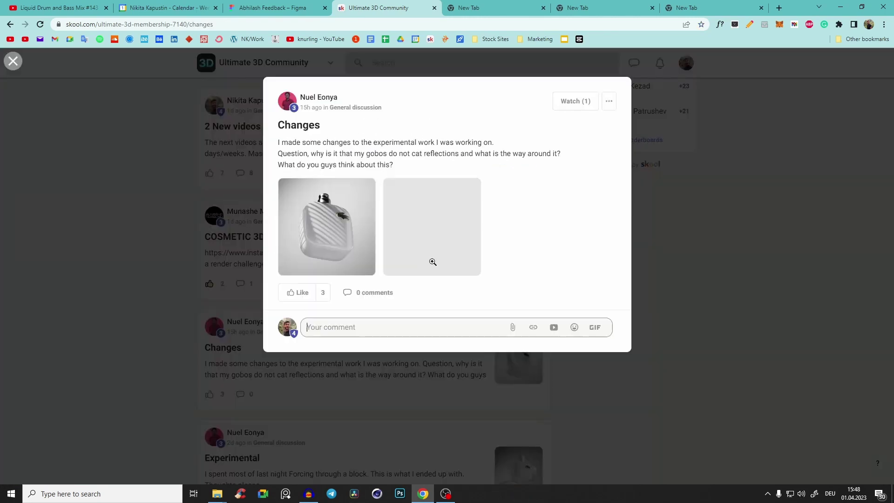
key(Escape)
Find the "Messing around." post further down the community feed and read its full comment thread, including the collapsed reply
scroll(561, 237, down, 15)
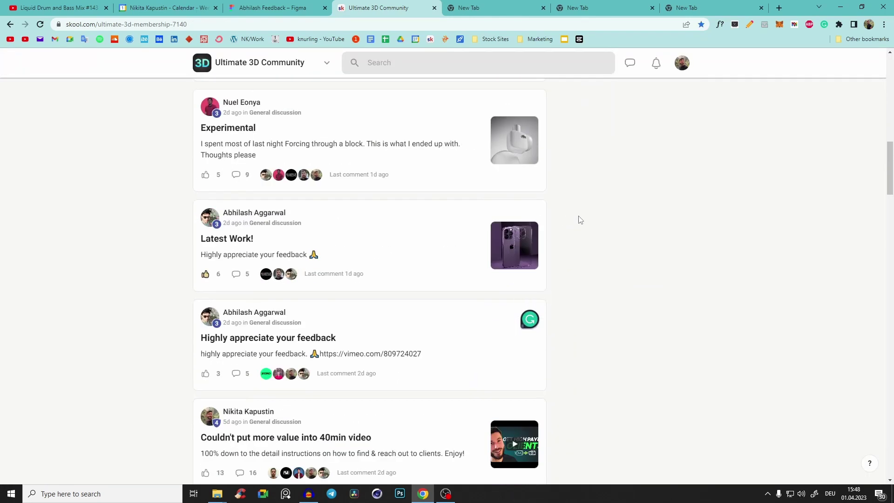
scroll(572, 237, down, 5)
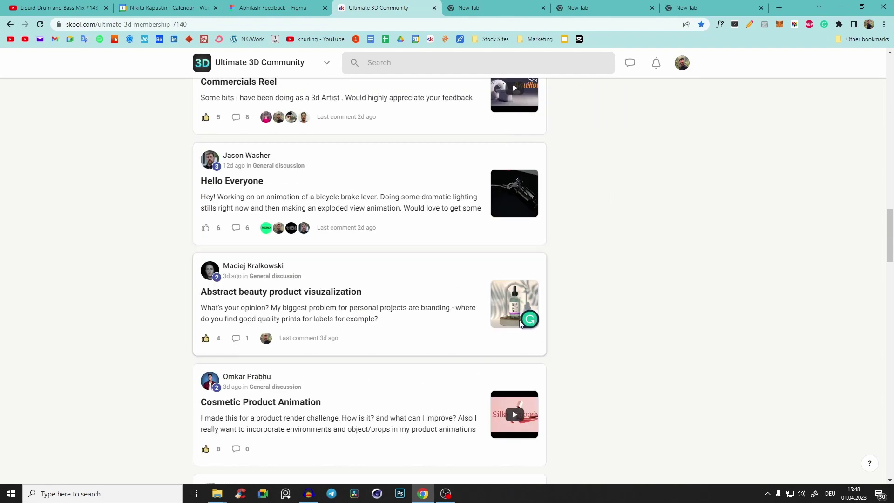
scroll(265, 267, down, 9)
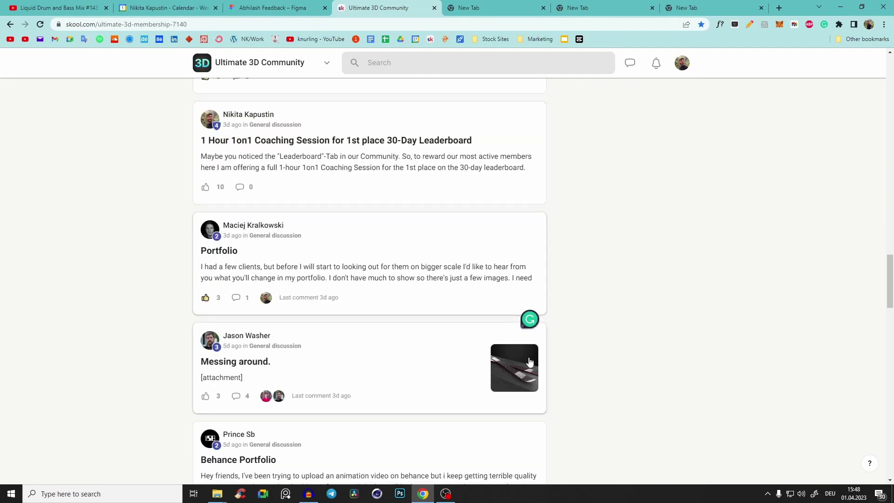
click(329, 256)
scroll(356, 195, down, 4)
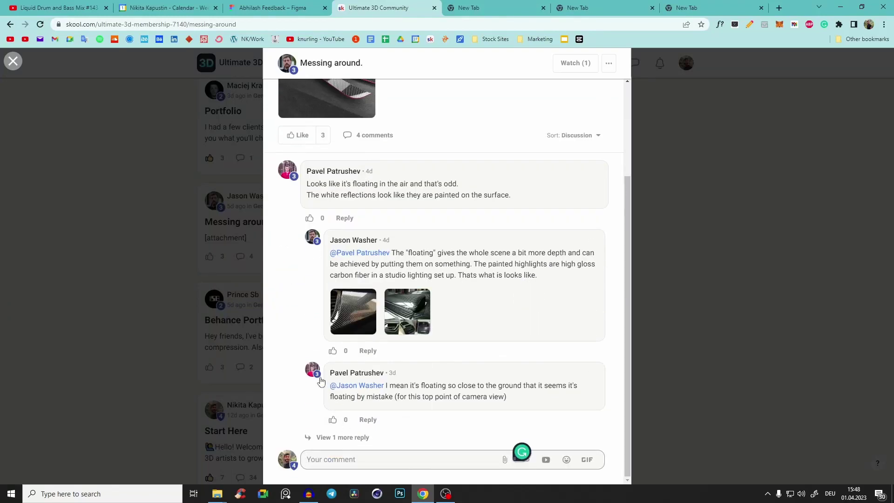
click(343, 437)
scroll(432, 340, down, 3)
click(708, 218)
Look back through the newer posts in the community feed, around "Nvidia 4080" and "GAIA Commercial"
scroll(541, 213, up, 20)
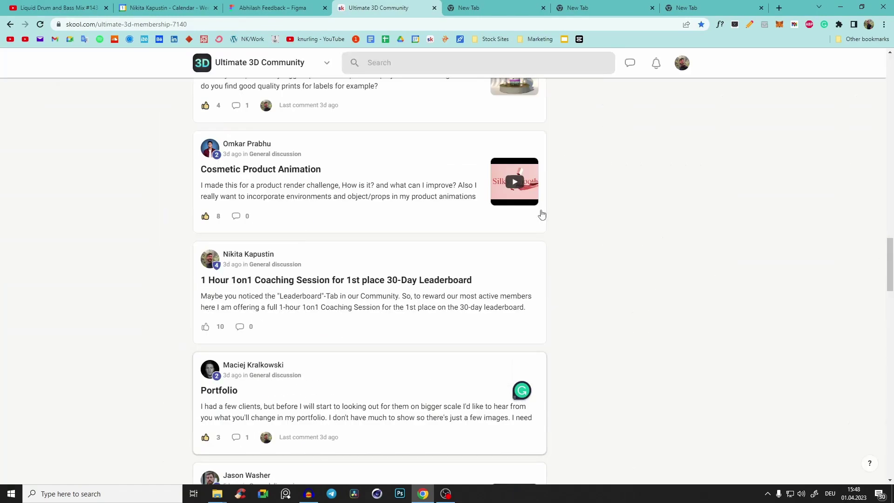
scroll(459, 261, down, 15)
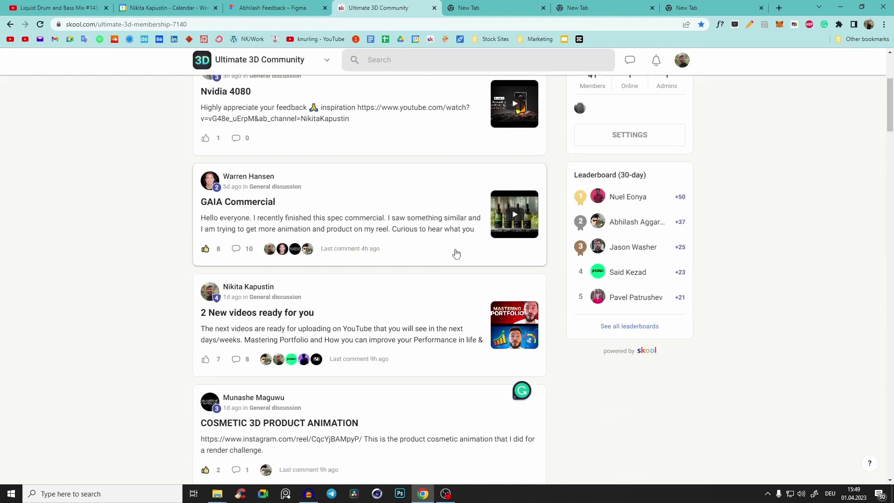